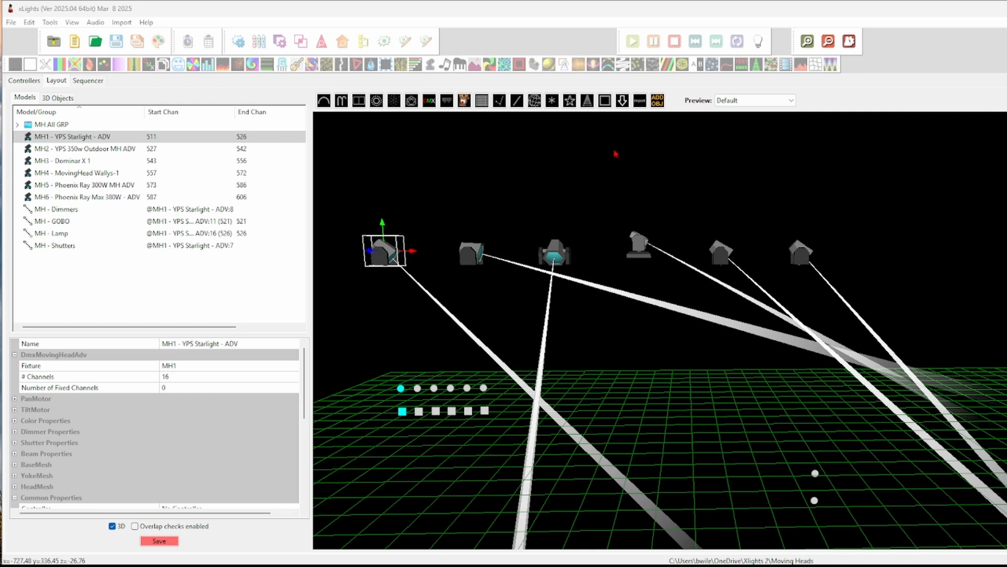
Add a Moving Head Adv fixture above the existing row of moving heads and lower it to about y 474.
{"action": "left_click", "coordinate": [429, 102]}
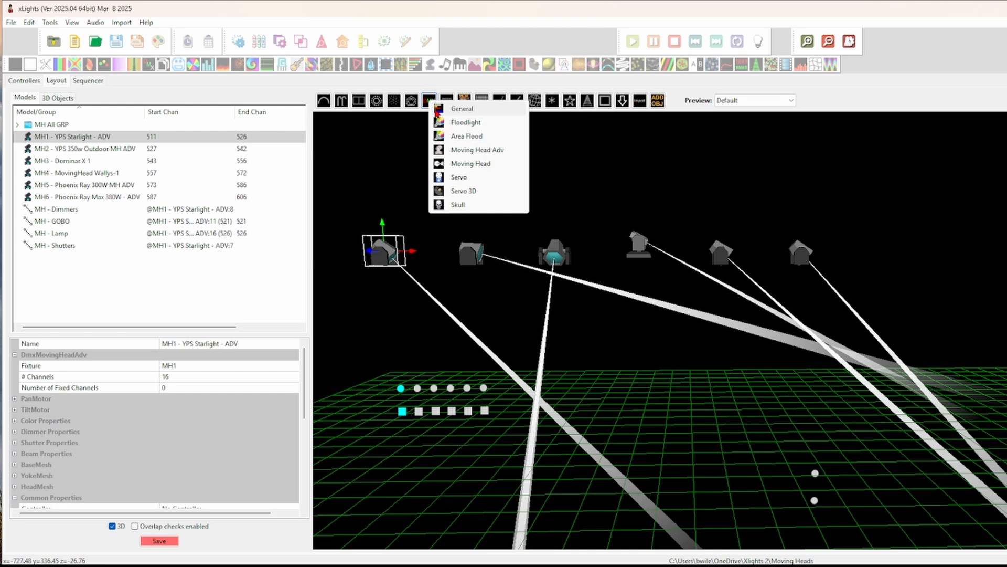
{"action": "left_click", "coordinate": [463, 151]}
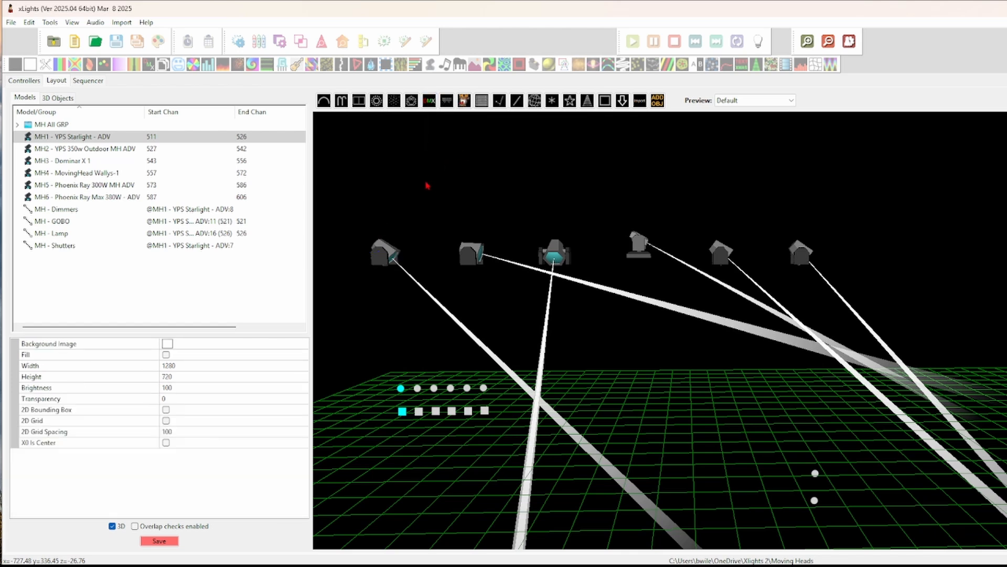
{"action": "left_click_drag", "start_coordinate": [410, 177], "coordinate": [436, 202]}
{"action": "left_click_drag", "start_coordinate": [531, 165], "coordinate": [534, 225]}
{"action": "scroll", "coordinate": [518, 208], "scroll_direction": "up", "scroll_amount": 1}
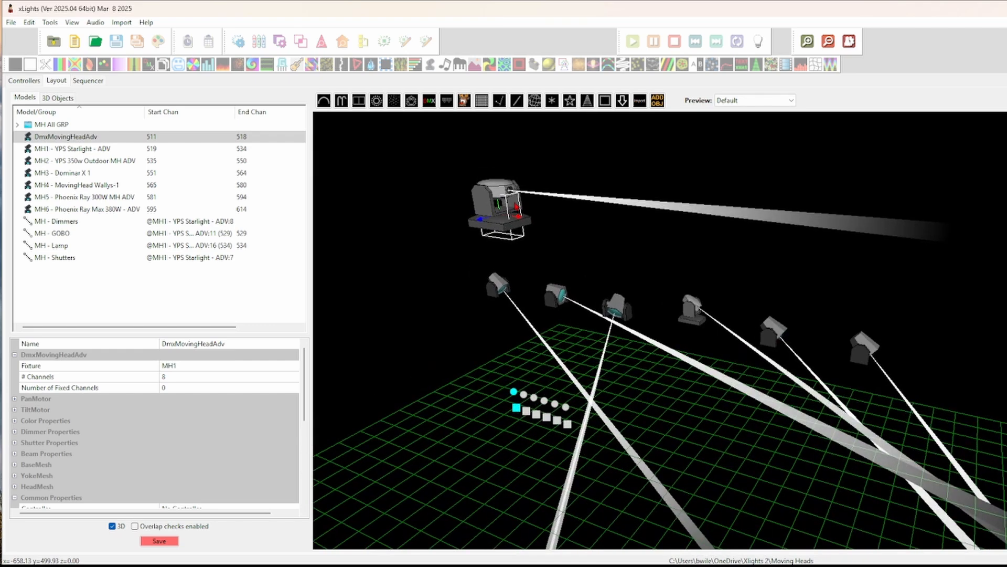
{"action": "mouse_move", "coordinate": [500, 198]}
{"action": "left_mouse_down"}
{"action": "mouse_move", "coordinate": [499, 225]}
{"action": "mouse_move", "coordinate": [496, 210]}
{"action": "left_mouse_up"}
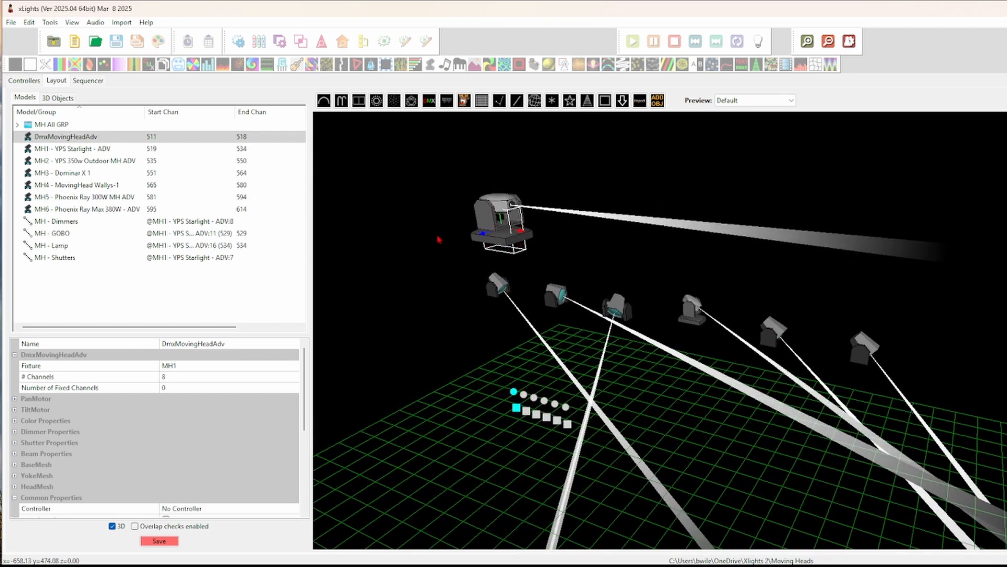
{"action": "left_click_drag", "start_coordinate": [389, 241], "coordinate": [548, 216]}
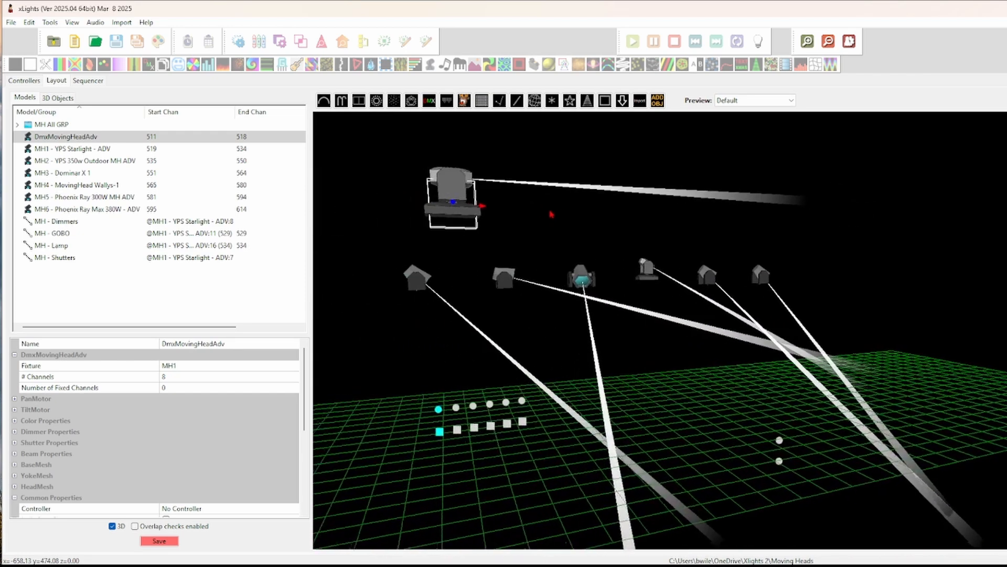
{"action": "left_click_drag", "start_coordinate": [474, 249], "coordinate": [464, 255]}
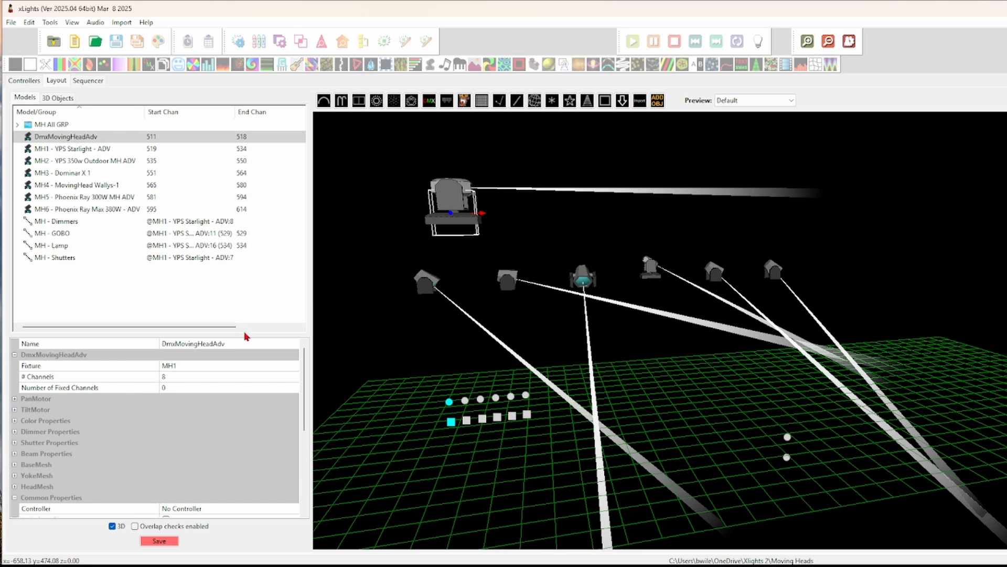
Prefix the new moving head's name with "MH7 -".
{"action": "left_click", "coordinate": [245, 345]}
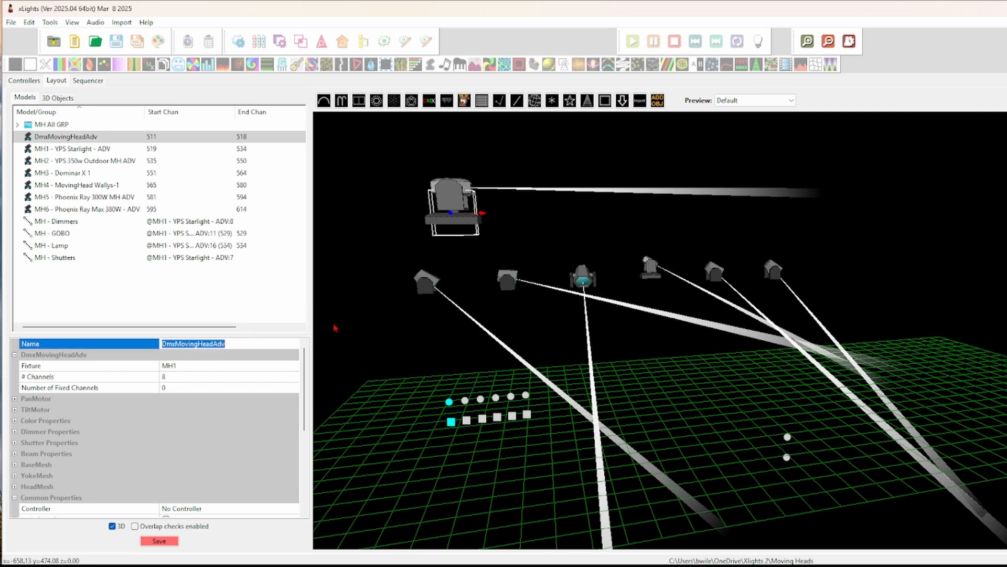
{"action": "key", "text": "Left"}
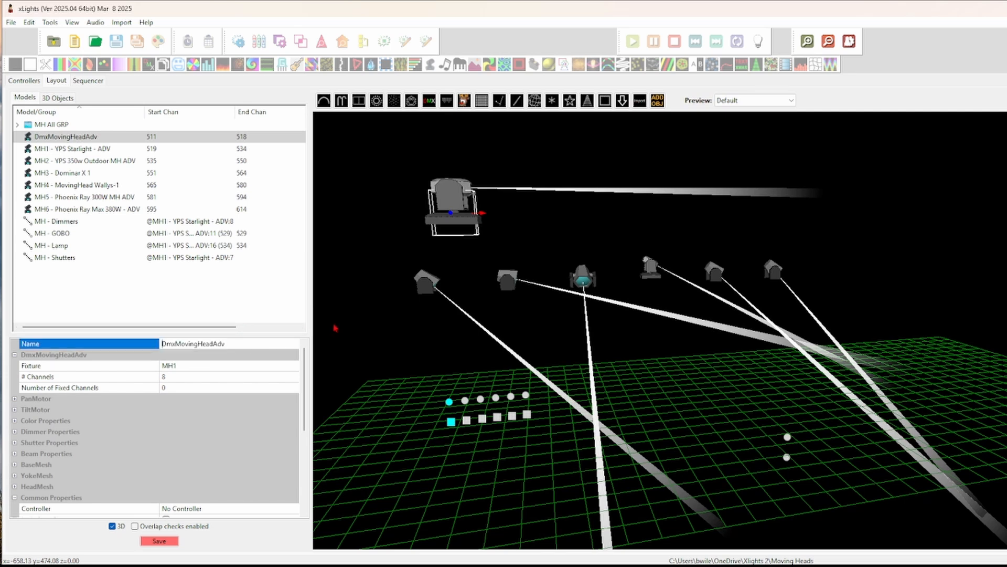
{"action": "type", "text": "MH7 -"}
Enlarge the model properties area and import YPS Starlight - ADV (1).xmodel from the Models folder above the fixture row.
{"action": "left_click_drag", "start_coordinate": [267, 334], "coordinate": [268, 244]}
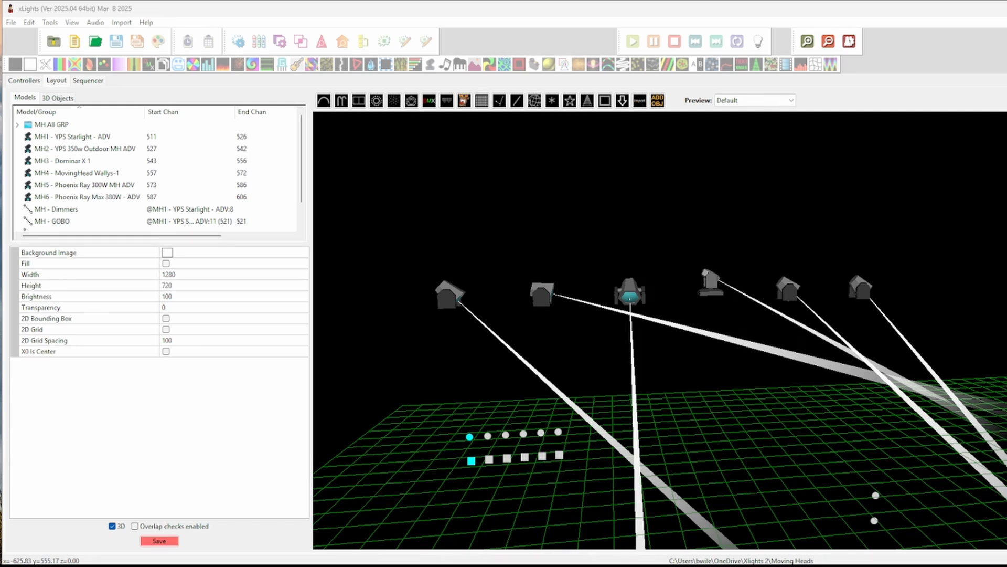
{"action": "left_click", "coordinate": [641, 104]}
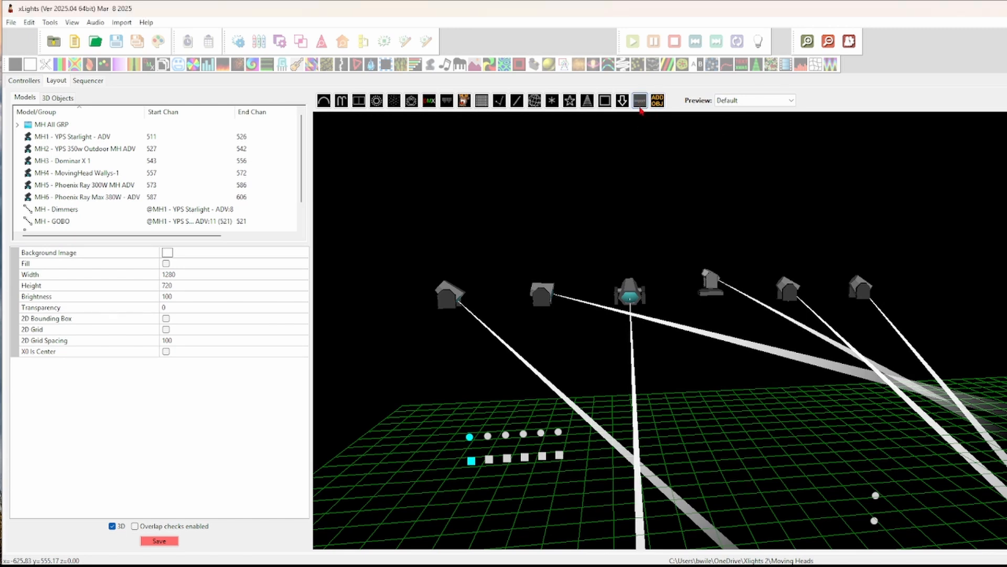
{"action": "left_click", "coordinate": [568, 193]}
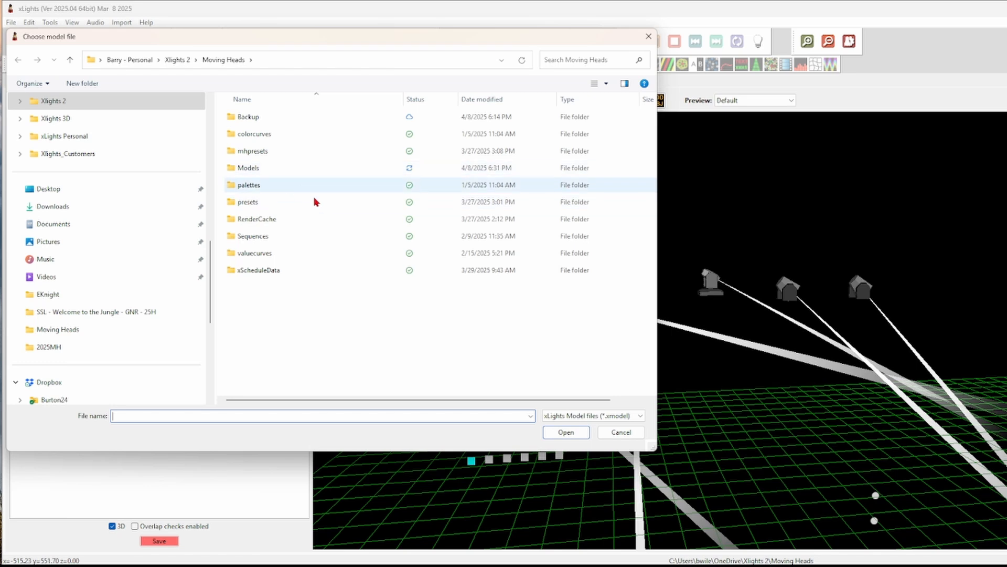
{"action": "double_click", "coordinate": [256, 168]}
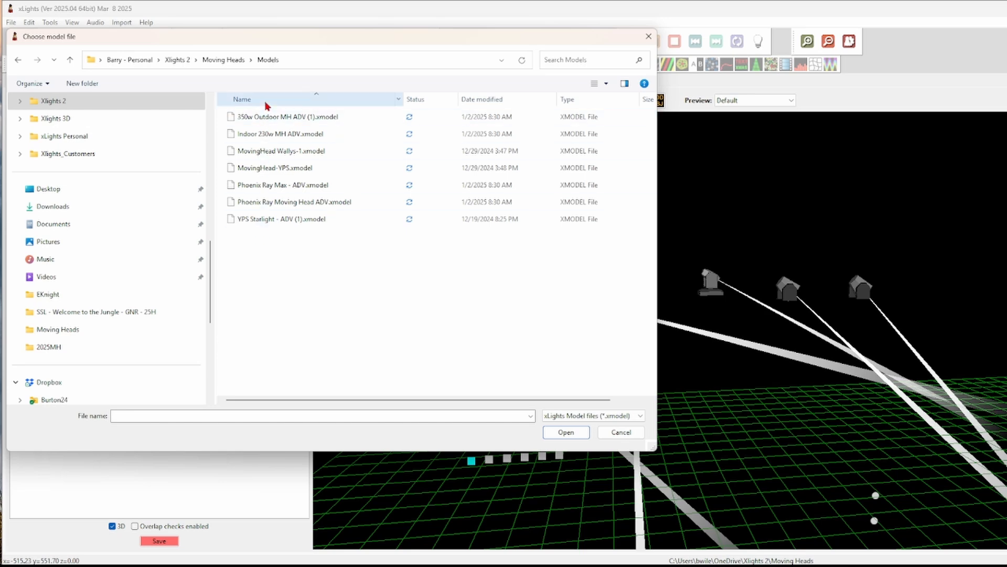
{"action": "left_click", "coordinate": [266, 221]}
{"action": "left_click", "coordinate": [566, 433]}
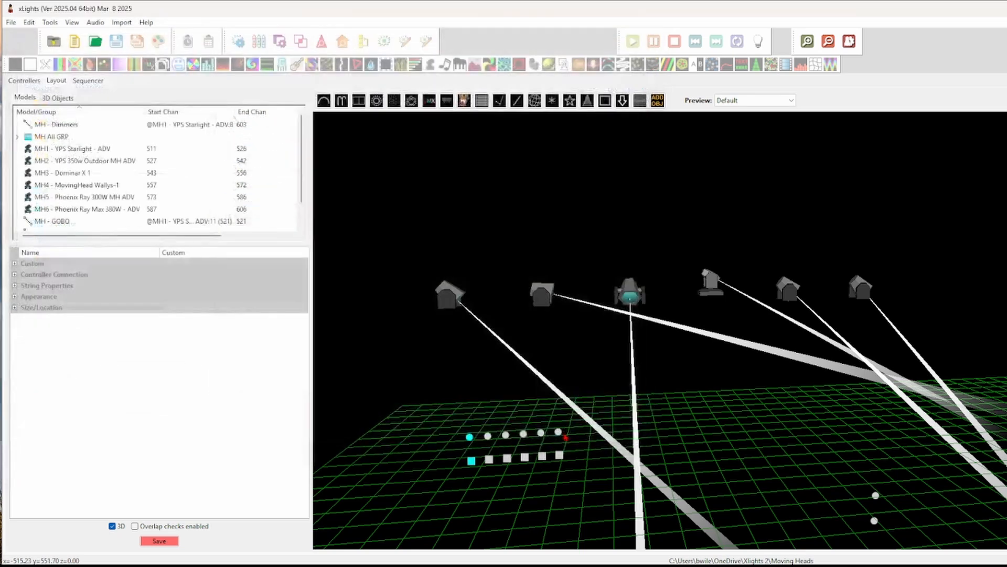
{"action": "scroll", "coordinate": [559, 220], "scroll_direction": "down", "scroll_amount": 2}
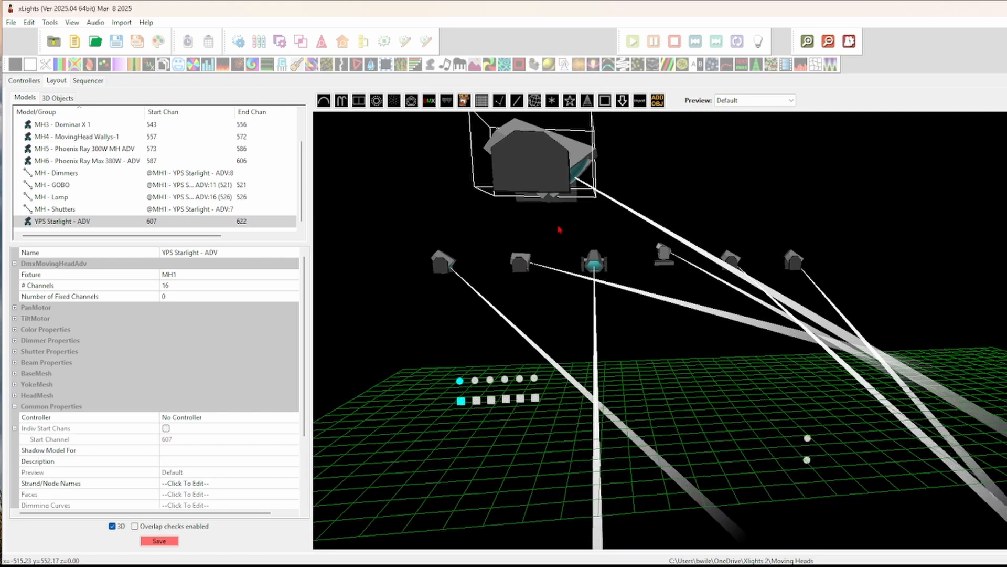
Raise the imported YPS Starlight - ADV fixture slightly above the row, to about y 559.
{"action": "left_click_drag", "start_coordinate": [560, 229], "coordinate": [579, 296]}
{"action": "mouse_move", "coordinate": [686, 248]}
{"action": "left_mouse_down"}
{"action": "mouse_move", "coordinate": [646, 247]}
{"action": "mouse_move", "coordinate": [715, 244]}
{"action": "mouse_move", "coordinate": [688, 254]}
{"action": "left_mouse_up"}
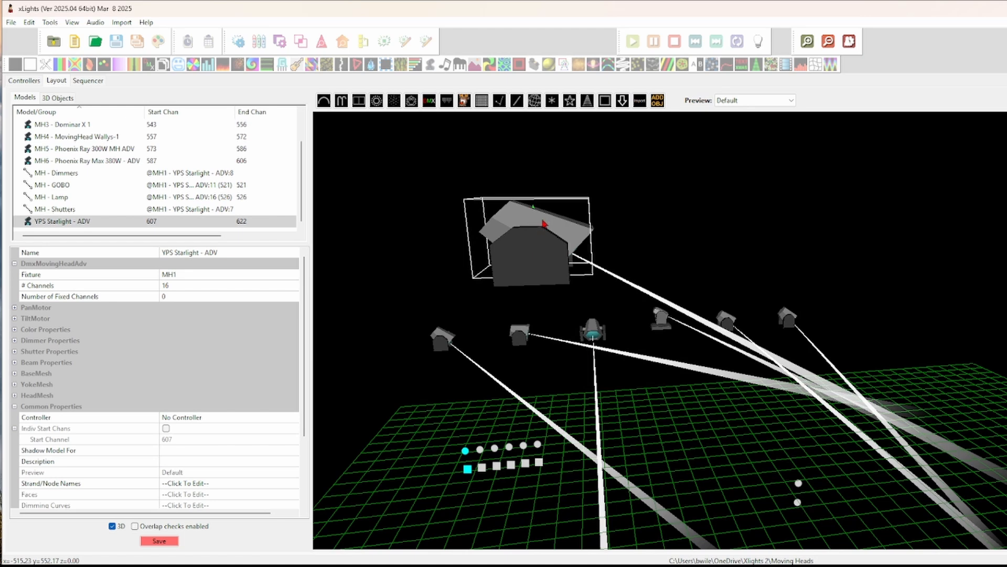
{"action": "left_click_drag", "start_coordinate": [635, 240], "coordinate": [591, 244]}
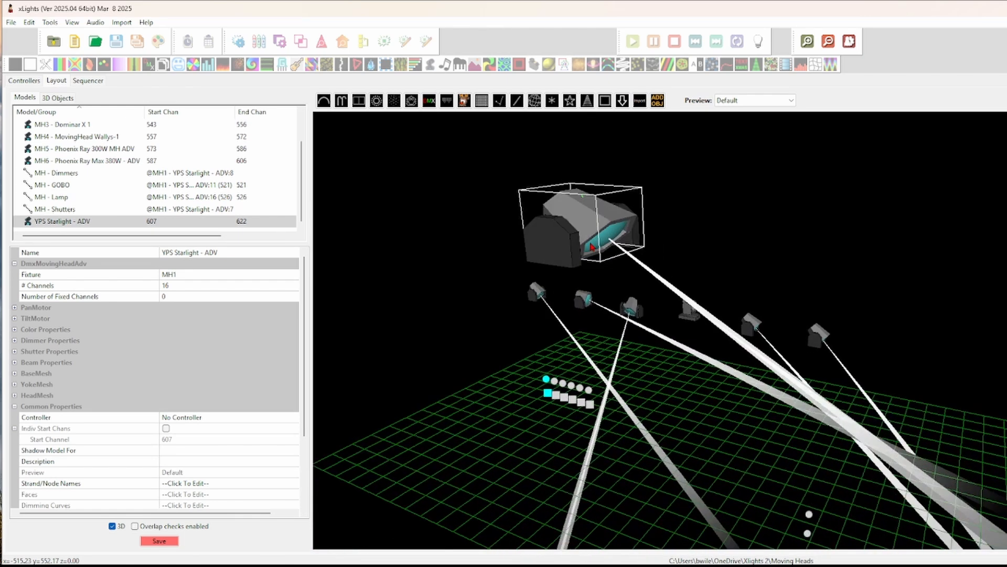
{"action": "left_click_drag", "start_coordinate": [505, 279], "coordinate": [664, 246]}
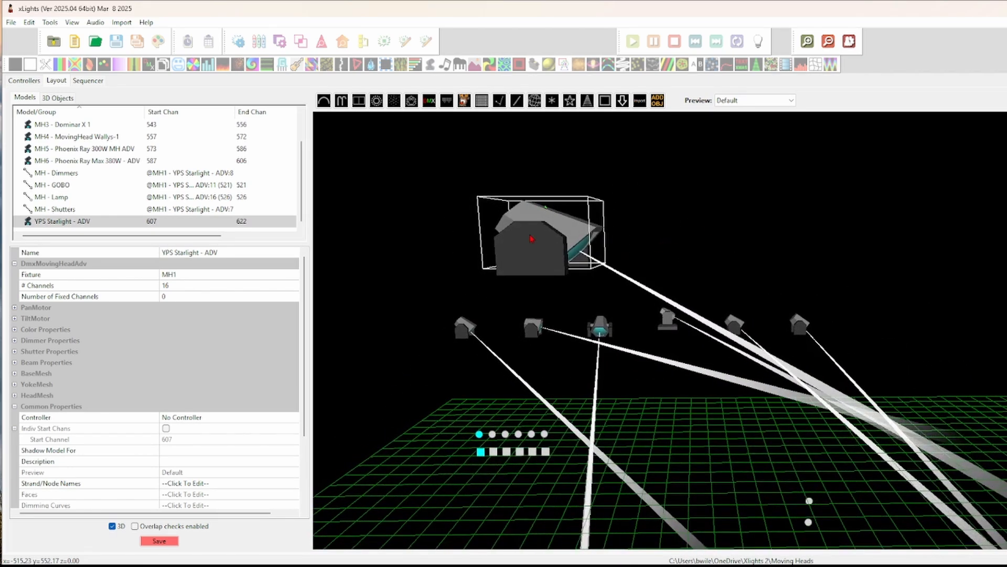
{"action": "left_click_drag", "start_coordinate": [545, 208], "coordinate": [544, 203]}
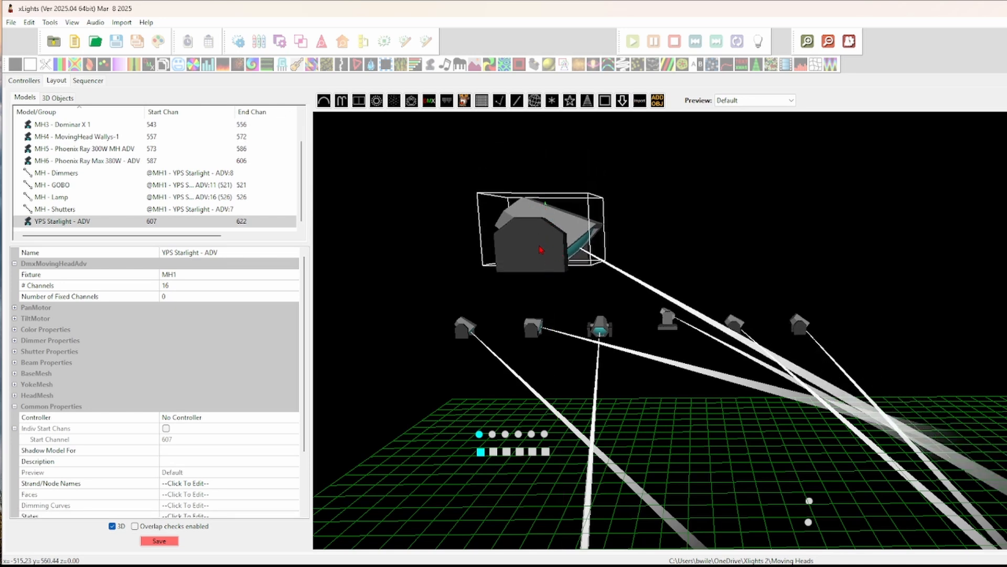
{"action": "scroll", "coordinate": [544, 251], "scroll_direction": "down", "scroll_amount": 2}
{"action": "scroll", "coordinate": [545, 251], "scroll_direction": "up", "scroll_amount": 3}
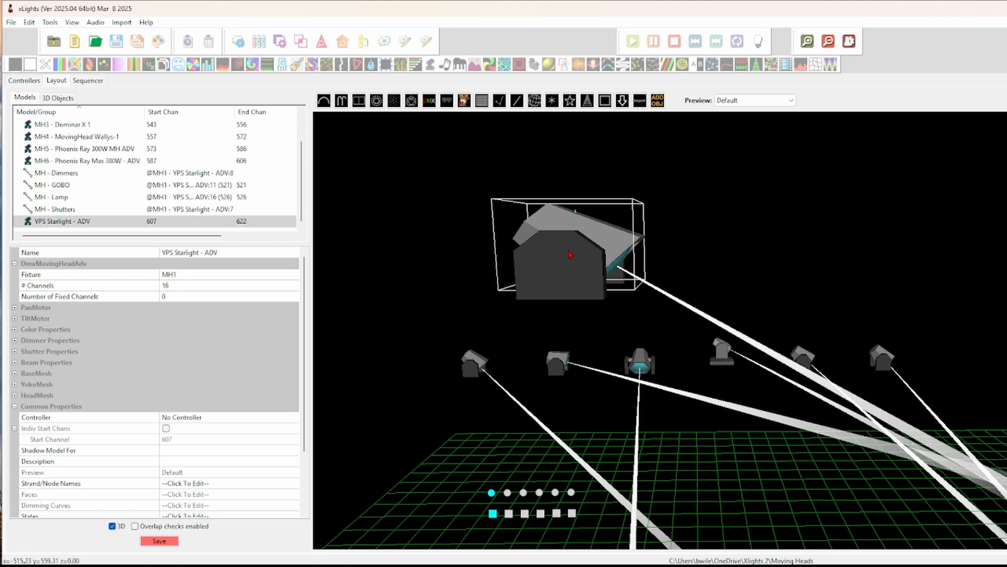
{"action": "mouse_move", "coordinate": [569, 255]}
{"action": "left_mouse_down"}
{"action": "mouse_move", "coordinate": [644, 243]}
{"action": "mouse_move", "coordinate": [648, 231]}
{"action": "mouse_move", "coordinate": [652, 251]}
{"action": "mouse_move", "coordinate": [636, 291]}
{"action": "mouse_move", "coordinate": [607, 285]}
{"action": "mouse_move", "coordinate": [565, 251]}
{"action": "left_mouse_up"}
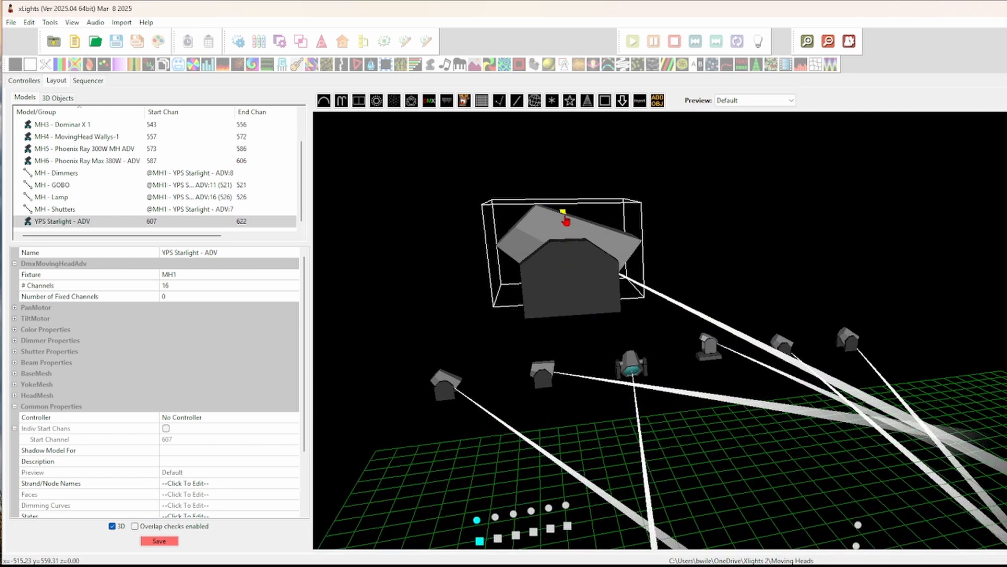
Scale the imported YPS Starlight - ADV fixture down closer to the size of the other moving heads.
{"action": "left_click_drag", "start_coordinate": [564, 213], "coordinate": [533, 247]}
{"action": "left_click_drag", "start_coordinate": [563, 213], "coordinate": [593, 249]}
{"action": "left_click_drag", "start_coordinate": [673, 251], "coordinate": [556, 239]}
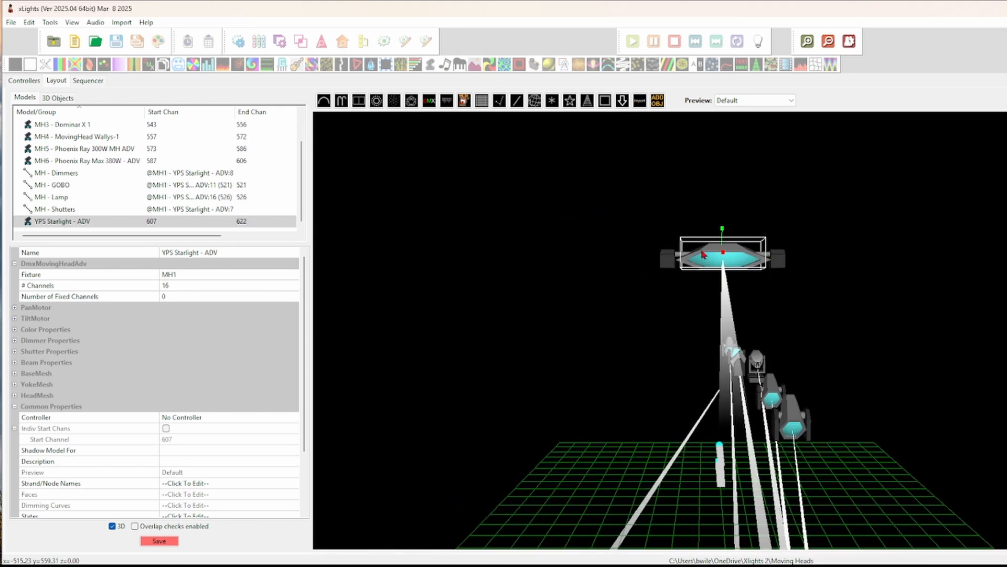
{"action": "left_click_drag", "start_coordinate": [700, 260], "coordinate": [762, 257]}
{"action": "left_click_drag", "start_coordinate": [662, 289], "coordinate": [689, 274]}
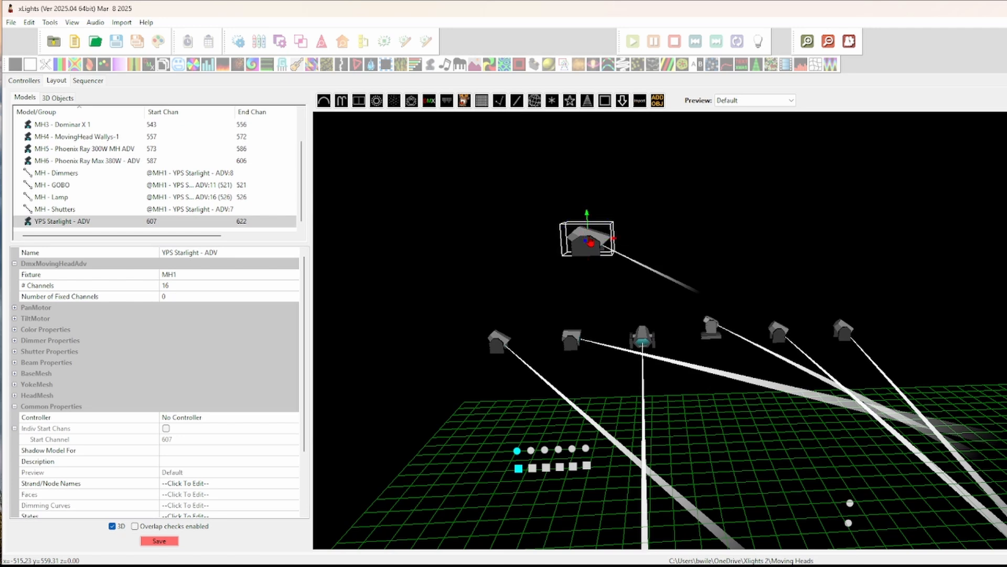
Move the imported fixture above MH1, to about x -698 and y 496.
{"action": "left_click_drag", "start_coordinate": [587, 212], "coordinate": [495, 250]}
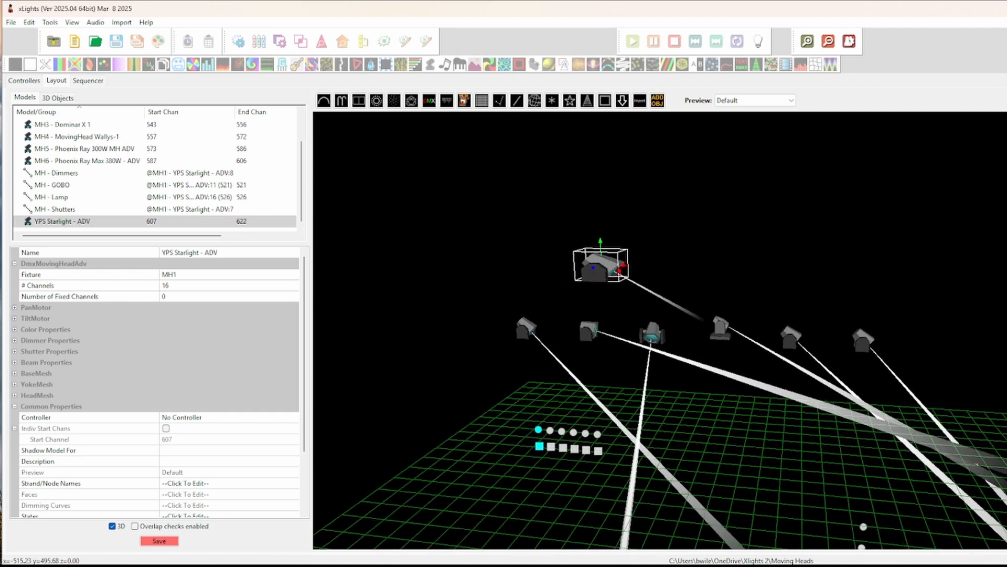
{"action": "left_click_drag", "start_coordinate": [623, 267], "coordinate": [544, 268]}
{"action": "left_click_drag", "start_coordinate": [625, 259], "coordinate": [652, 254]}
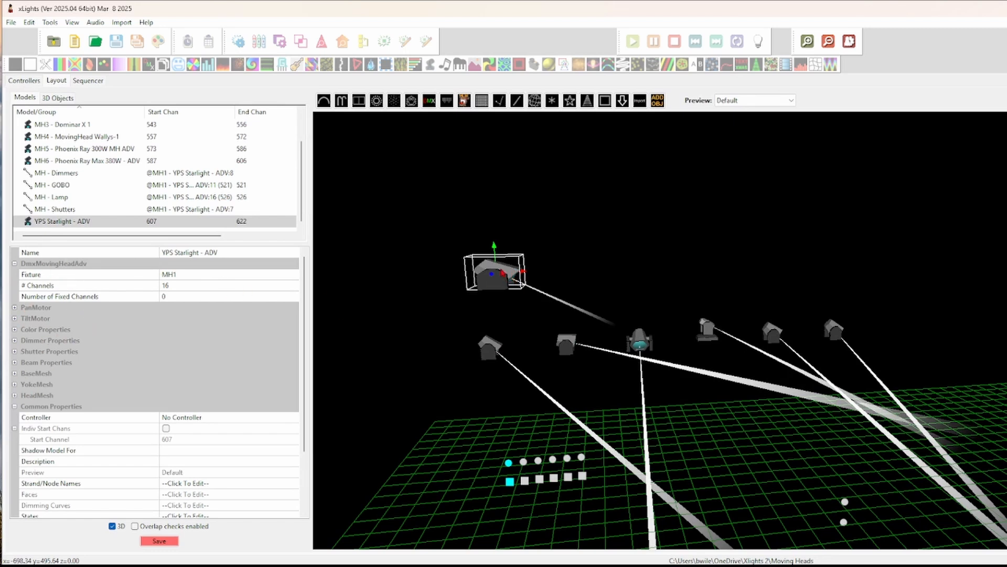
{"action": "left_click_drag", "start_coordinate": [515, 278], "coordinate": [511, 263]}
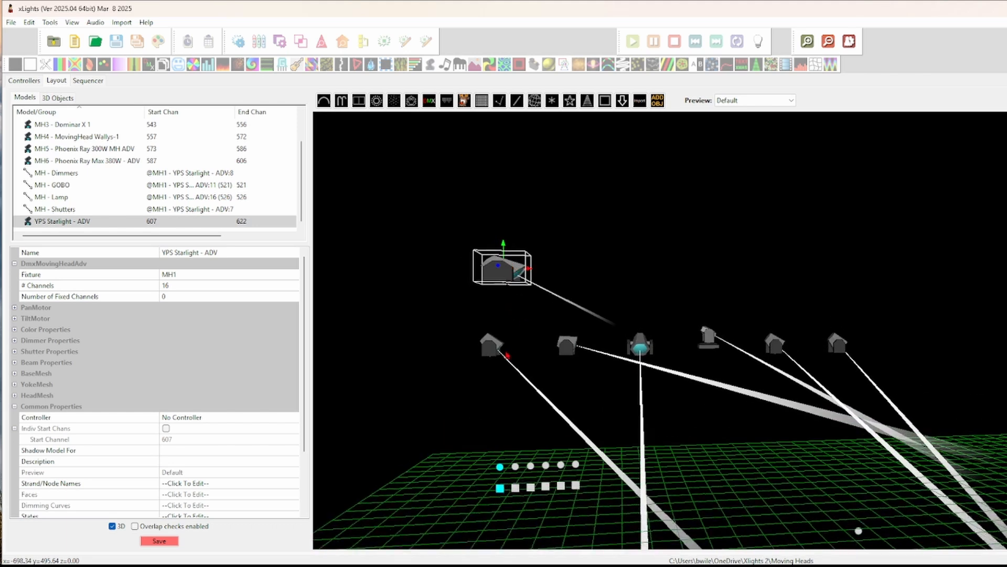
{"action": "scroll", "coordinate": [544, 297], "scroll_direction": "up", "scroll_amount": 2}
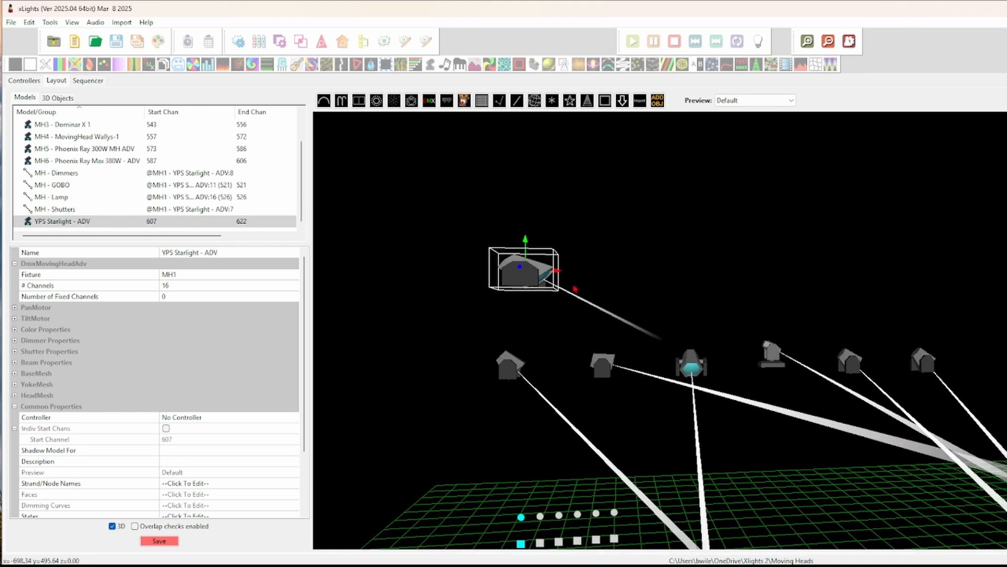
Resize the imported YPS Starlight - ADV fixture to match MH1 - YPS Starlight - ADV, then clear the selection.
{"action": "left_click", "coordinate": [567, 345]}
{"action": "left_click_drag", "start_coordinate": [545, 327], "coordinate": [512, 369]}
{"action": "left_click", "coordinate": [511, 369]}
{"action": "left_click", "coordinate": [512, 369]}
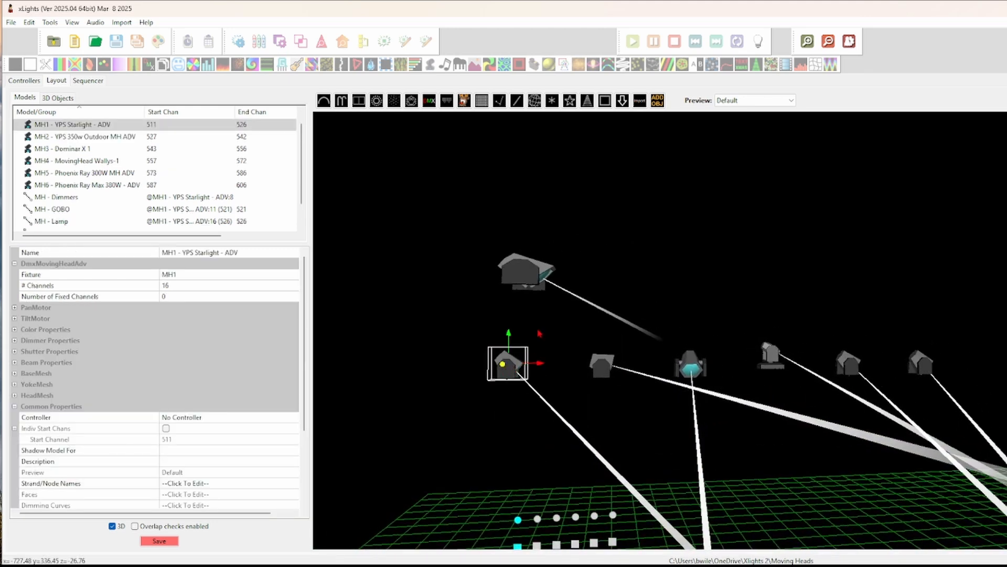
{"action": "left_click", "coordinate": [530, 273]}
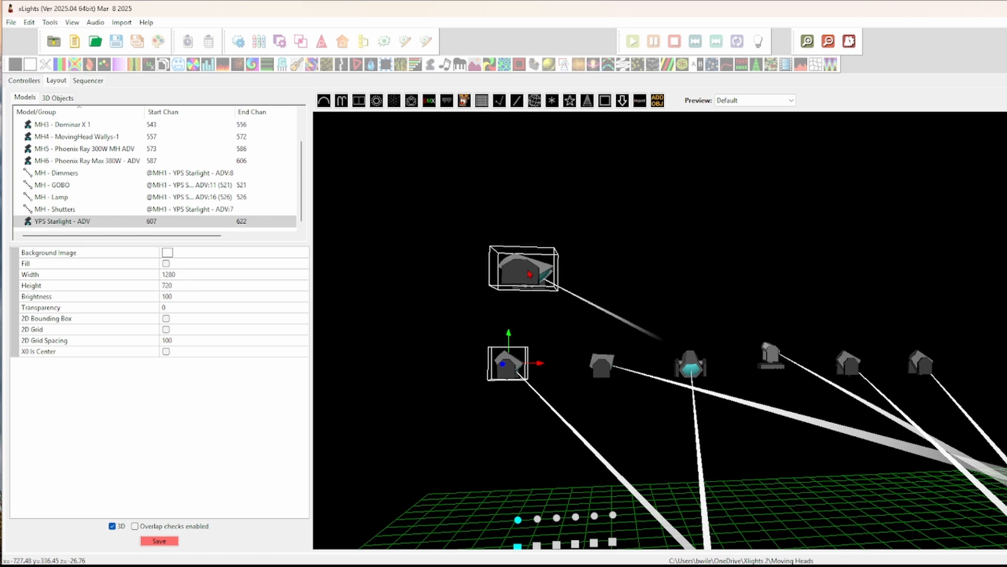
{"action": "right_click", "coordinate": [517, 269]}
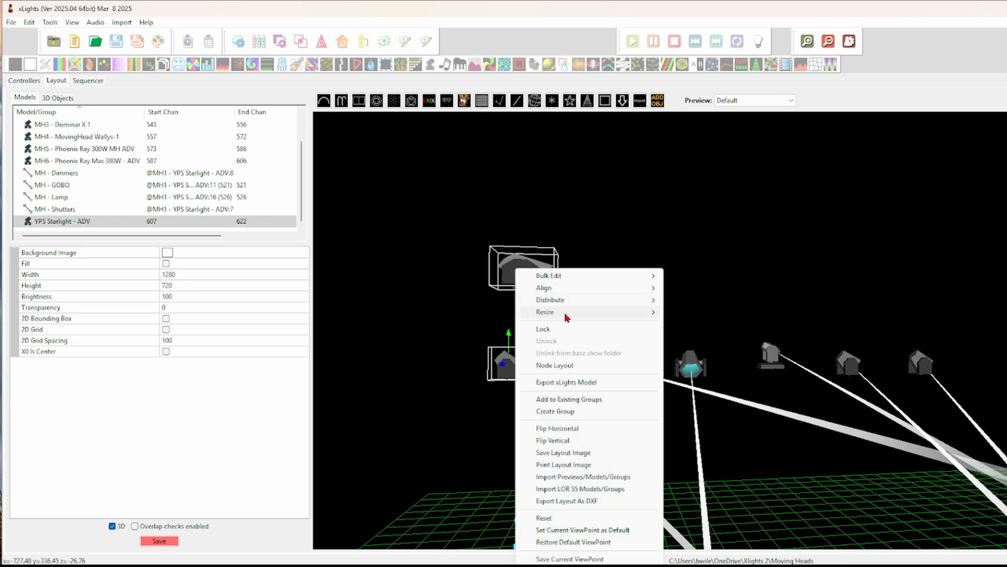
{"action": "mouse_move", "coordinate": [567, 315]}
{"action": "left_click", "coordinate": [721, 336]}
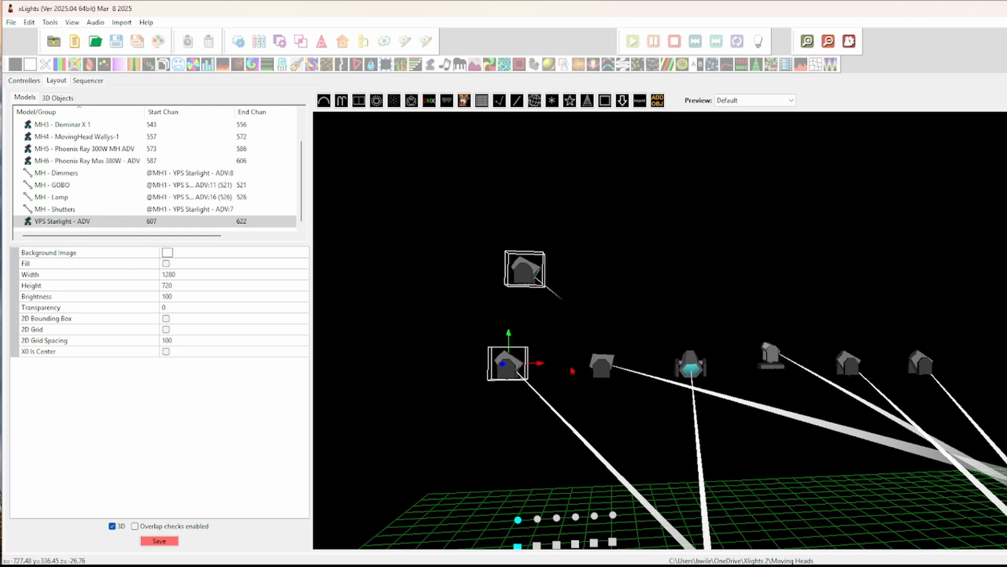
{"action": "left_click", "coordinate": [635, 307]}
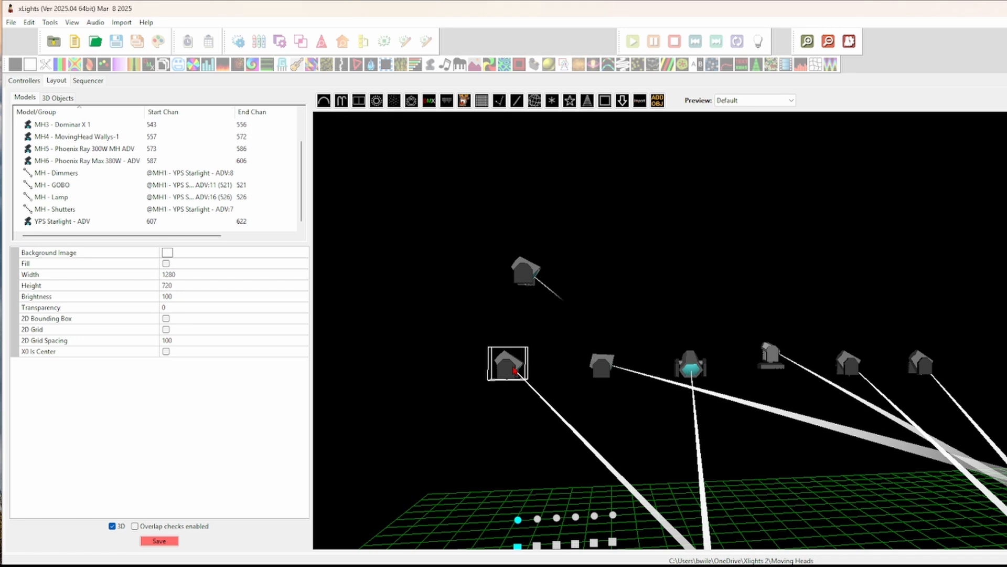
Show the properties of MH1 and of the imported YPS Starlight - ADV fixture, leaving the imported one selected.
{"action": "left_click", "coordinate": [514, 370]}
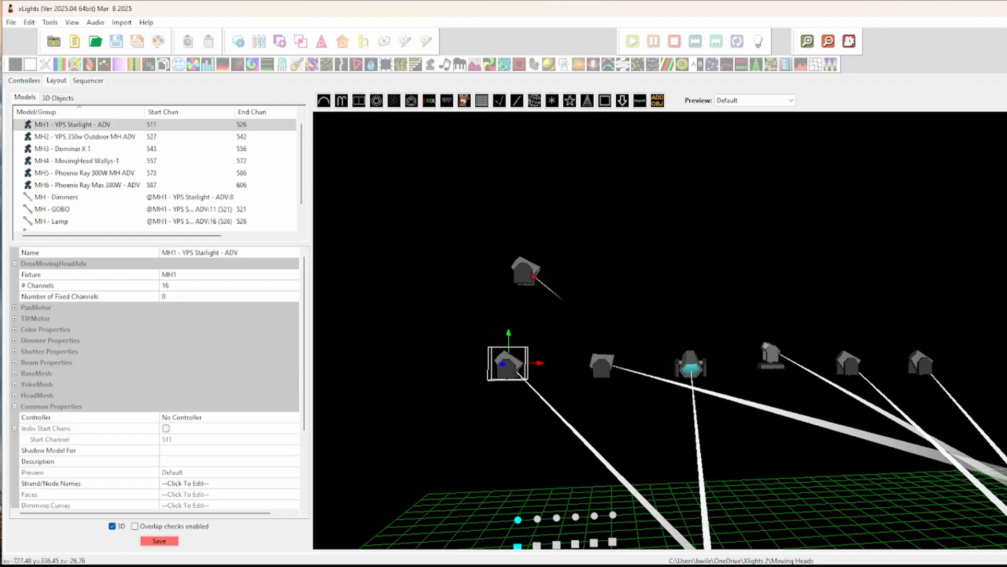
{"action": "left_click", "coordinate": [530, 279]}
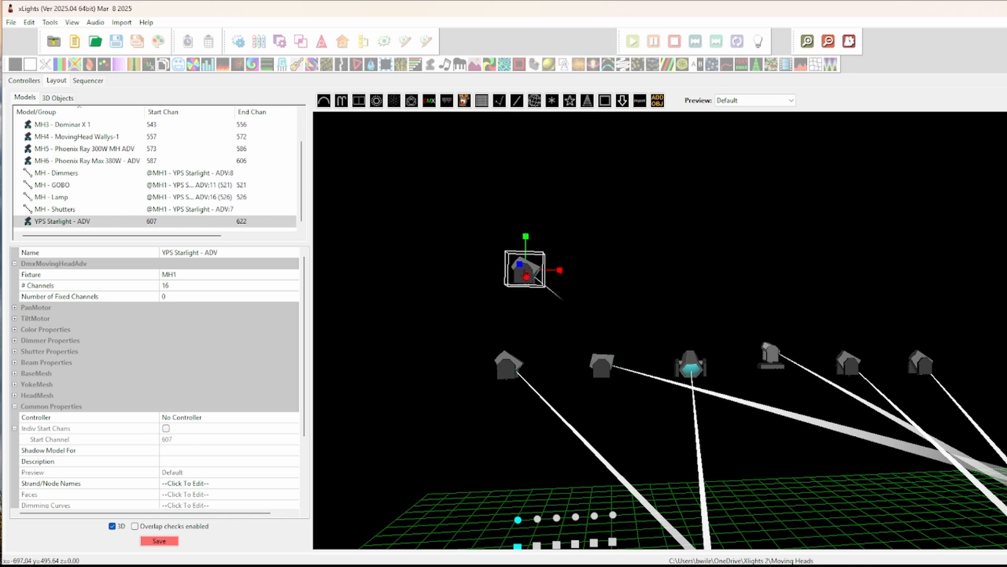
{"action": "left_click", "coordinate": [570, 269]}
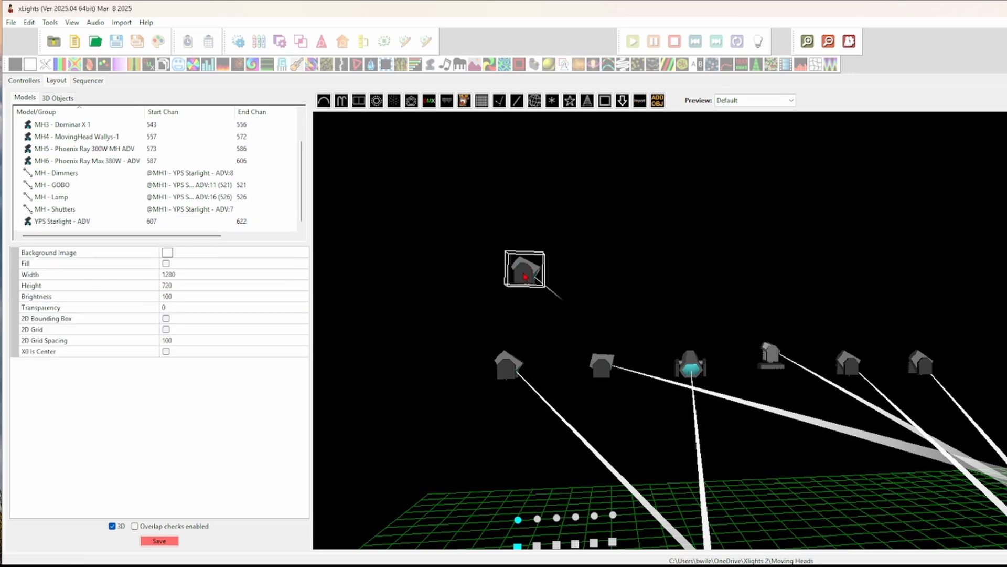
{"action": "left_click", "coordinate": [525, 276]}
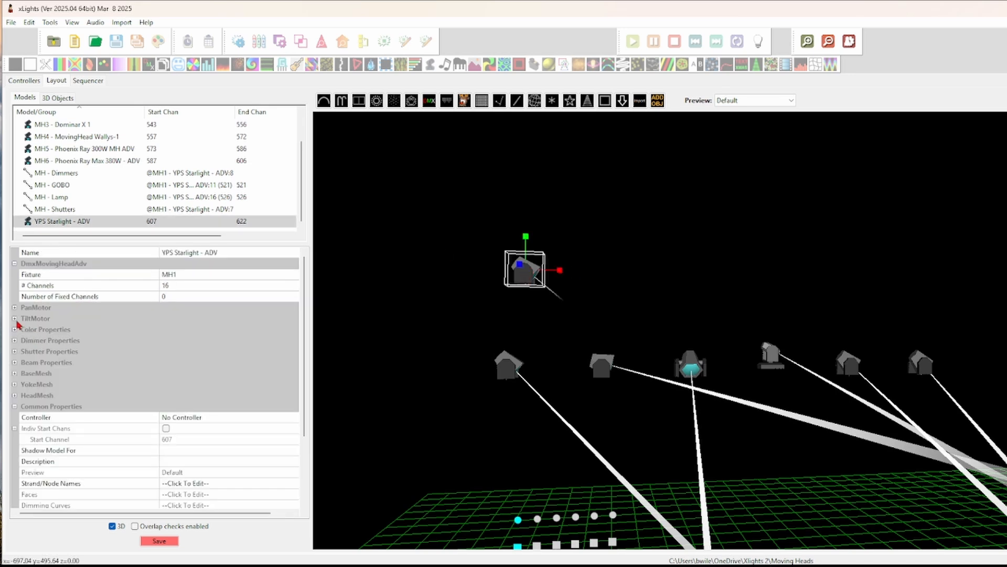
Show the imported fixture's dimmer and shutter settings, and select MH1 - YPS Starlight - ADV to show its properties.
{"action": "left_click", "coordinate": [15, 341]}
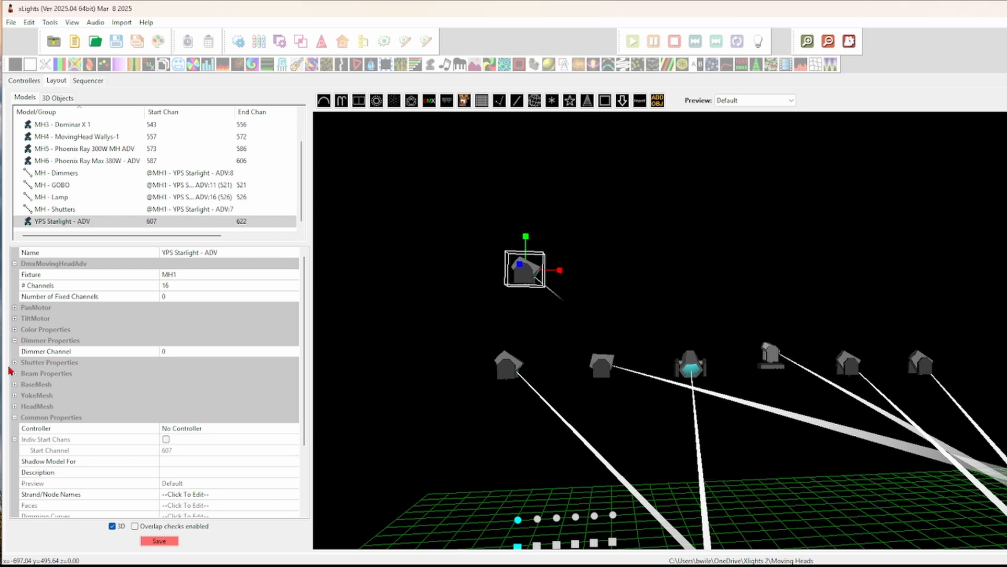
{"action": "left_click", "coordinate": [15, 362]}
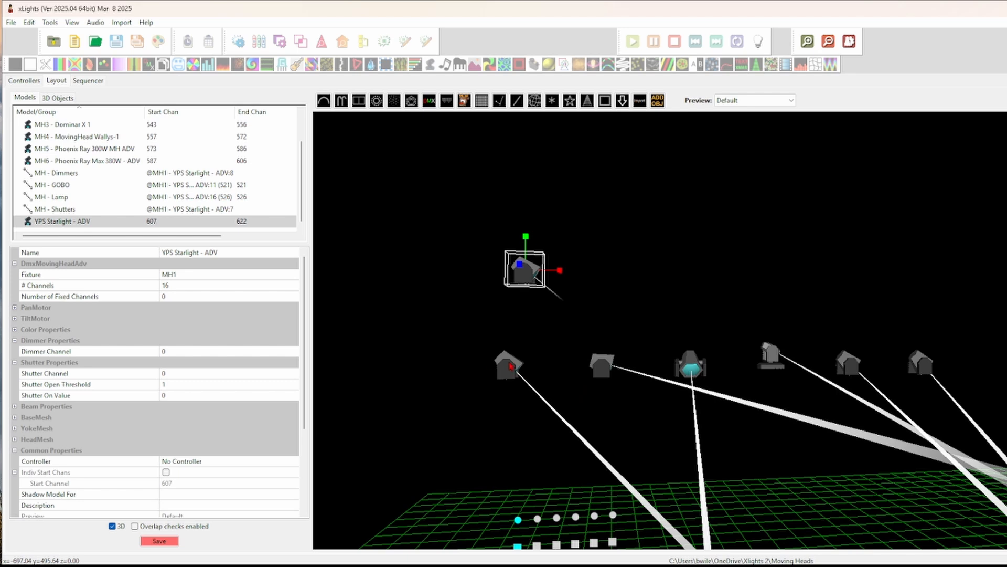
{"action": "left_click", "coordinate": [513, 369]}
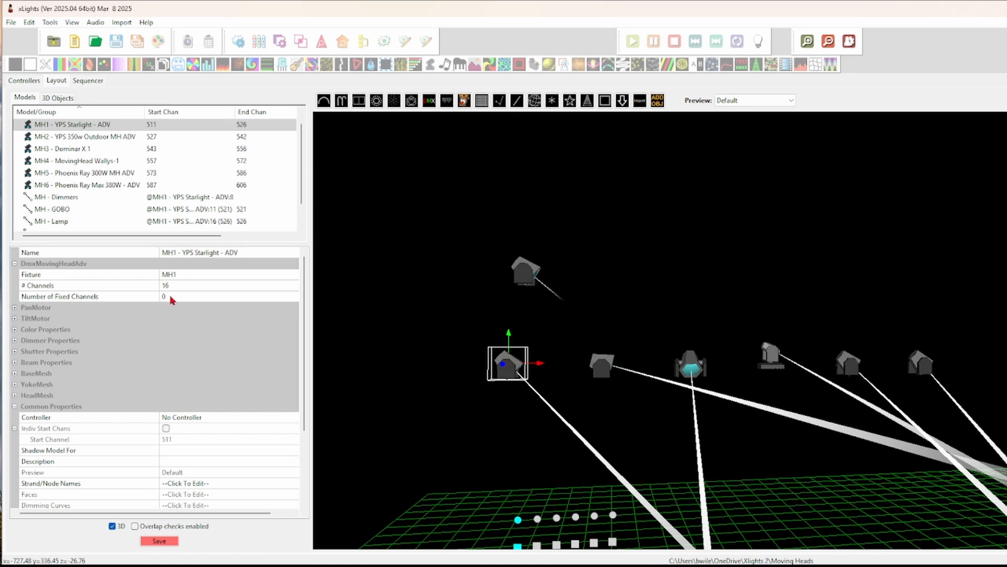
{"action": "left_click_drag", "start_coordinate": [523, 286], "coordinate": [521, 282]}
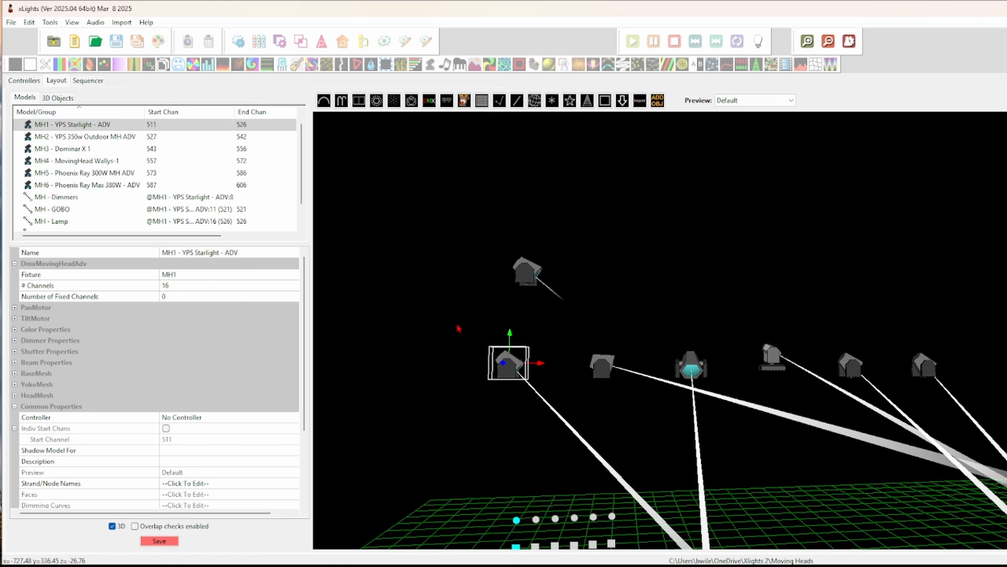
{"action": "left_click", "coordinate": [95, 126]}
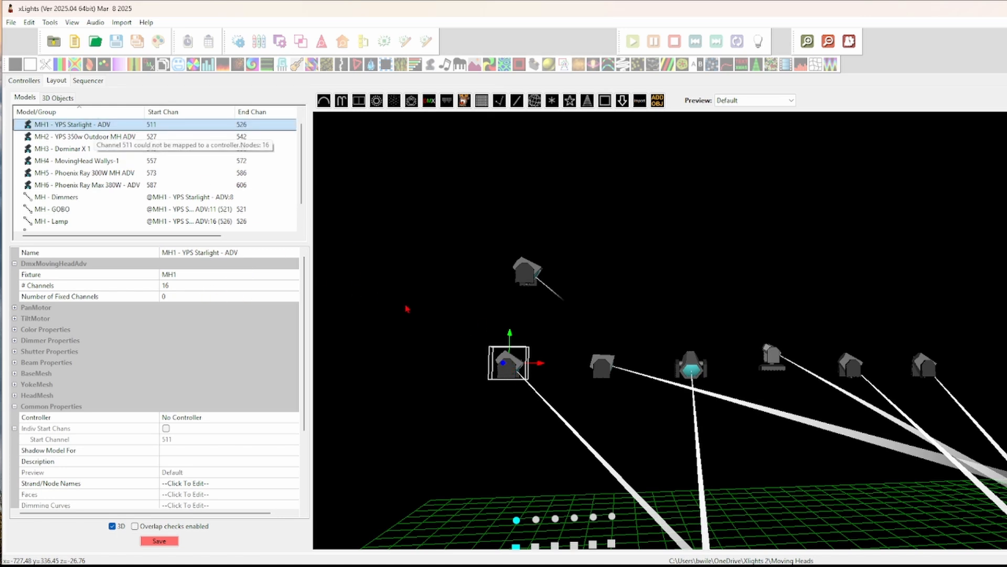
{"action": "left_click_drag", "start_coordinate": [450, 347], "coordinate": [449, 355]}
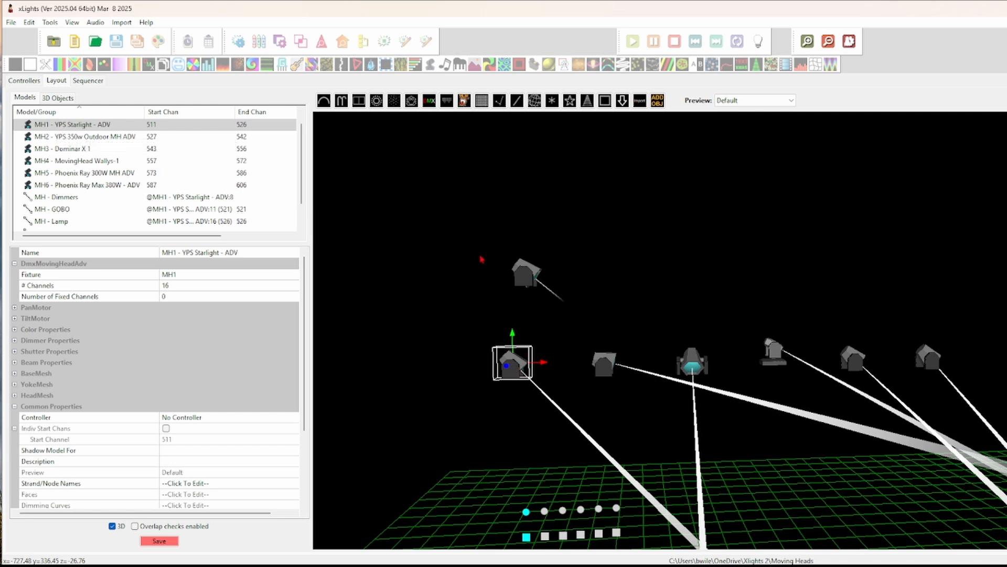
Examine the channel count and available fixture numbers of MH1 - YPS Starlight - ADV, leaving the fixture set to MH1.
{"action": "left_click", "coordinate": [171, 286]}
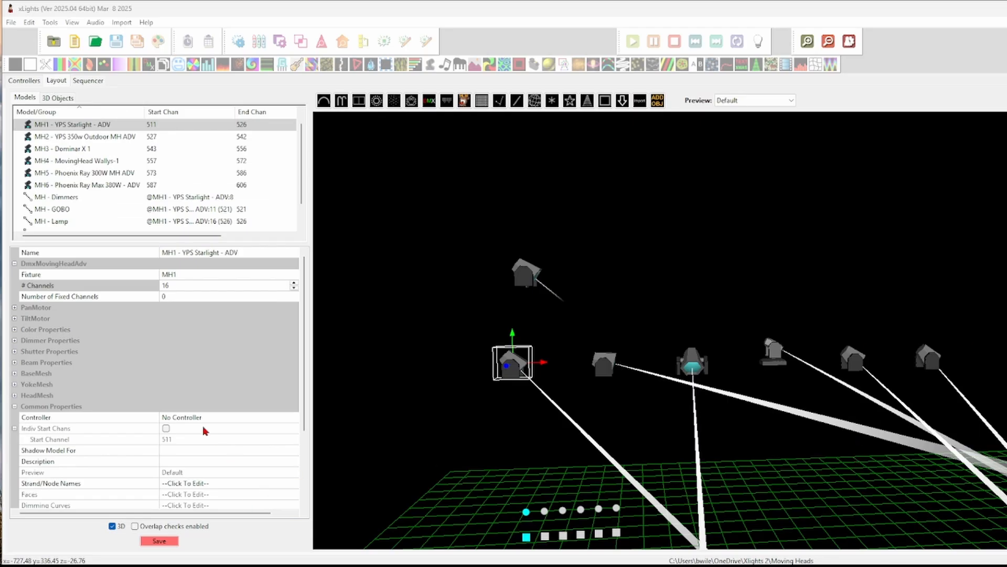
{"action": "left_click", "coordinate": [187, 285]}
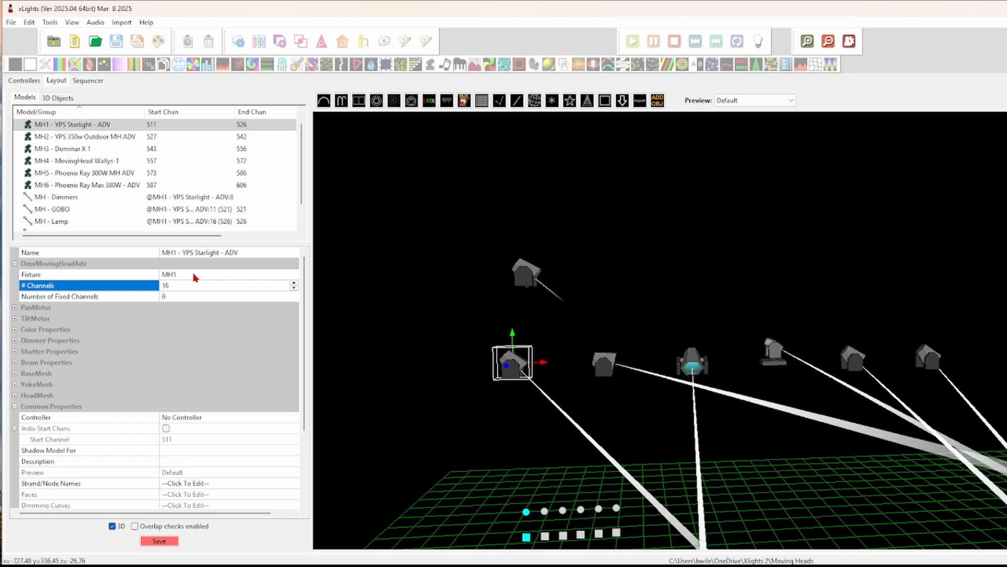
{"action": "left_click", "coordinate": [191, 274]}
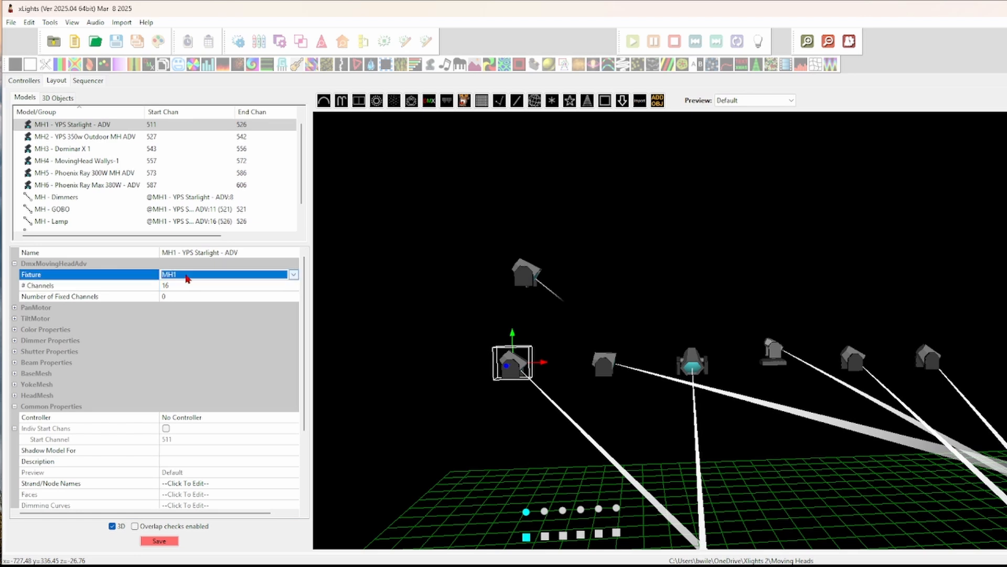
{"action": "left_click", "coordinate": [293, 274]}
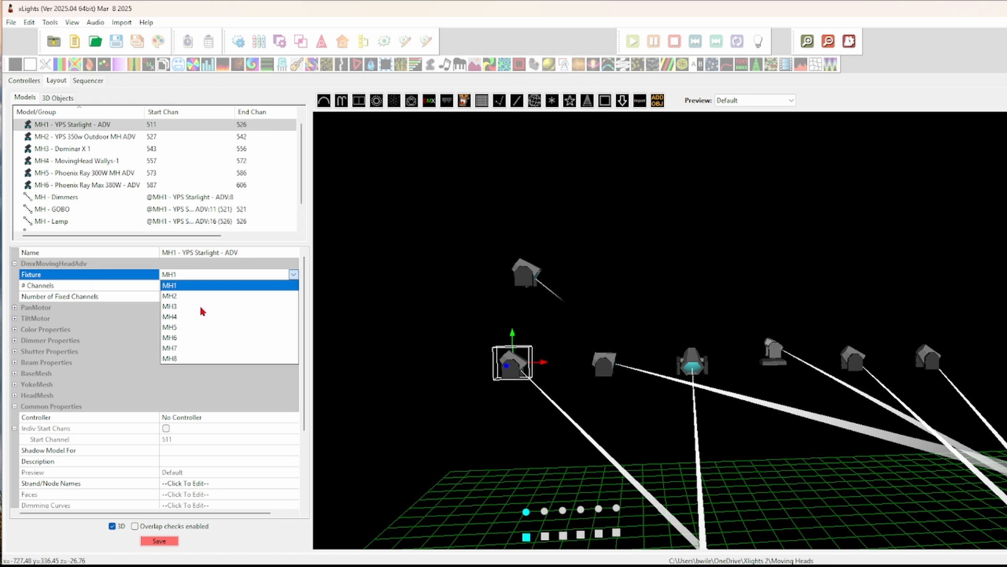
{"action": "left_click", "coordinate": [356, 287]}
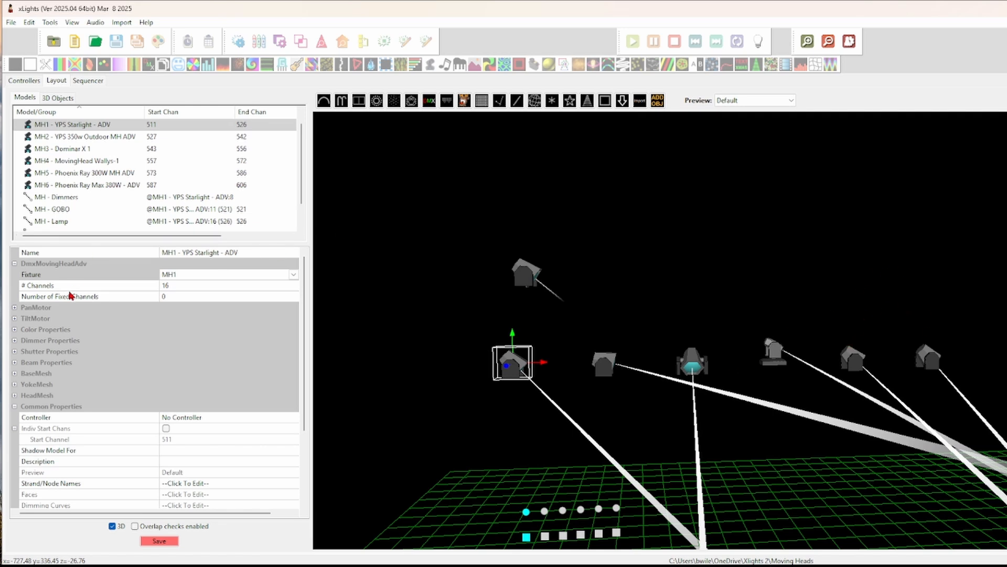
Show MH1's pan motor settings and check the coarse and fine channels against the Moving Head Basics channel table.
{"action": "left_click", "coordinate": [14, 308]}
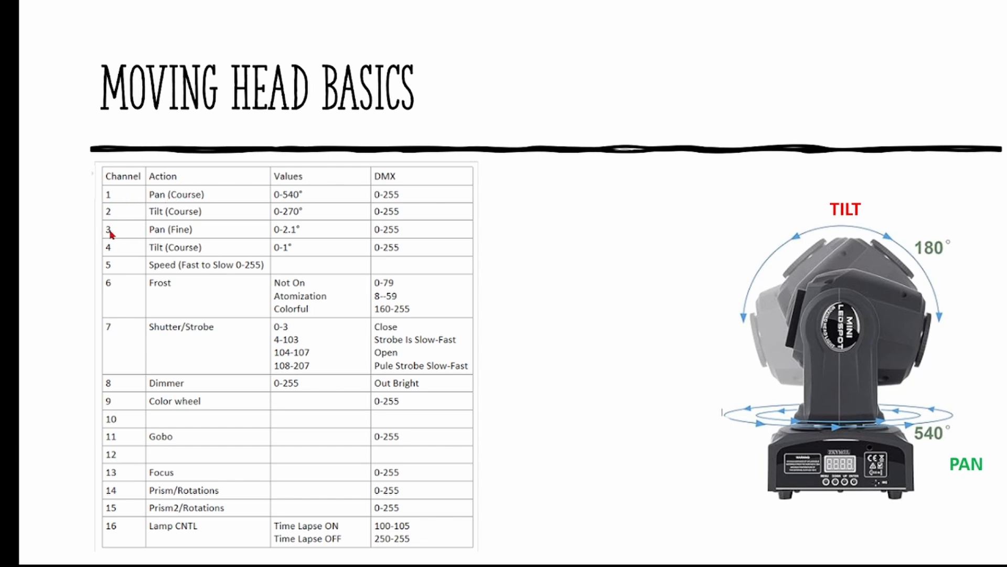
{"action": "key", "text": "alt+Tab"}
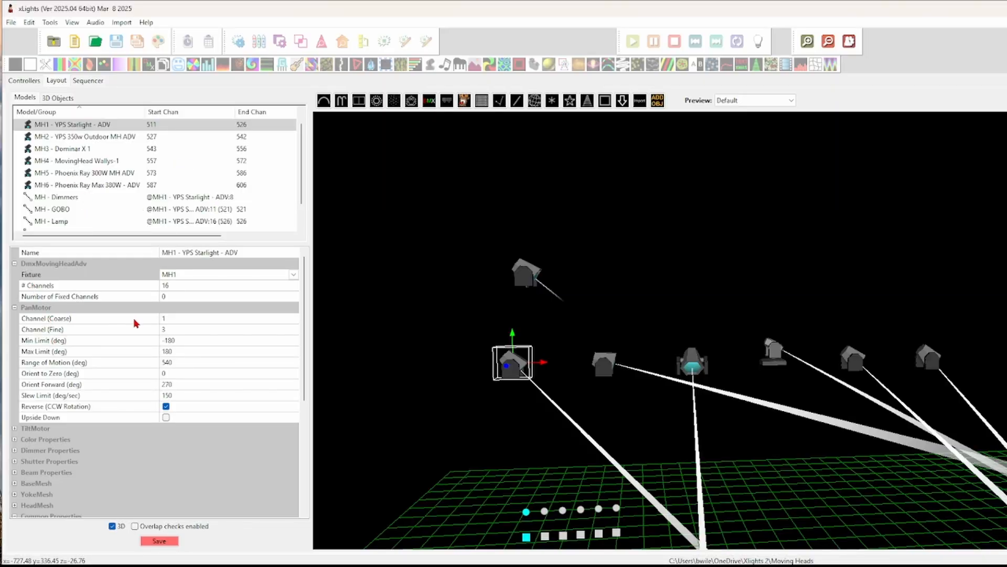
{"action": "left_click", "coordinate": [164, 317]}
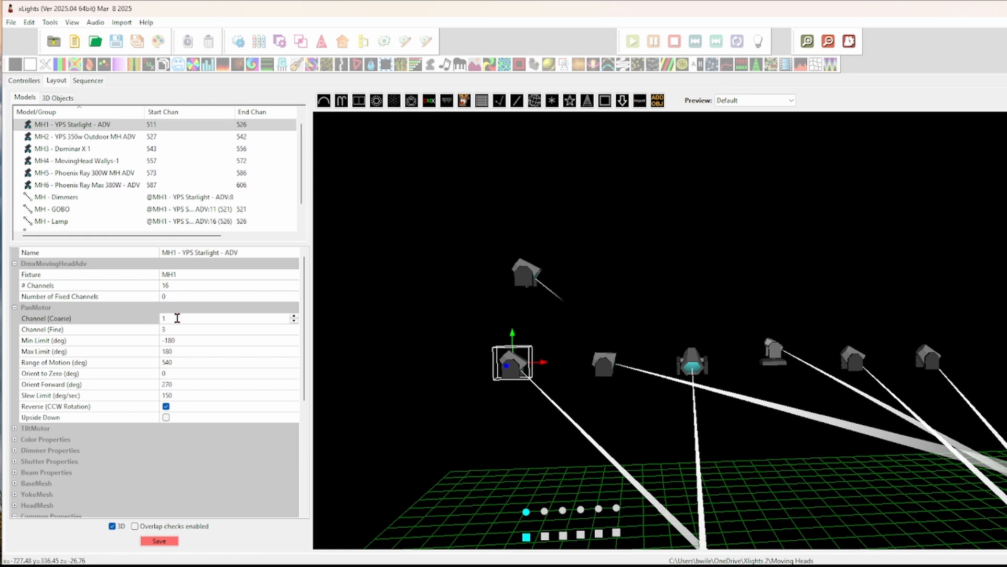
{"action": "left_click", "coordinate": [177, 318]}
{"action": "left_click", "coordinate": [132, 331]}
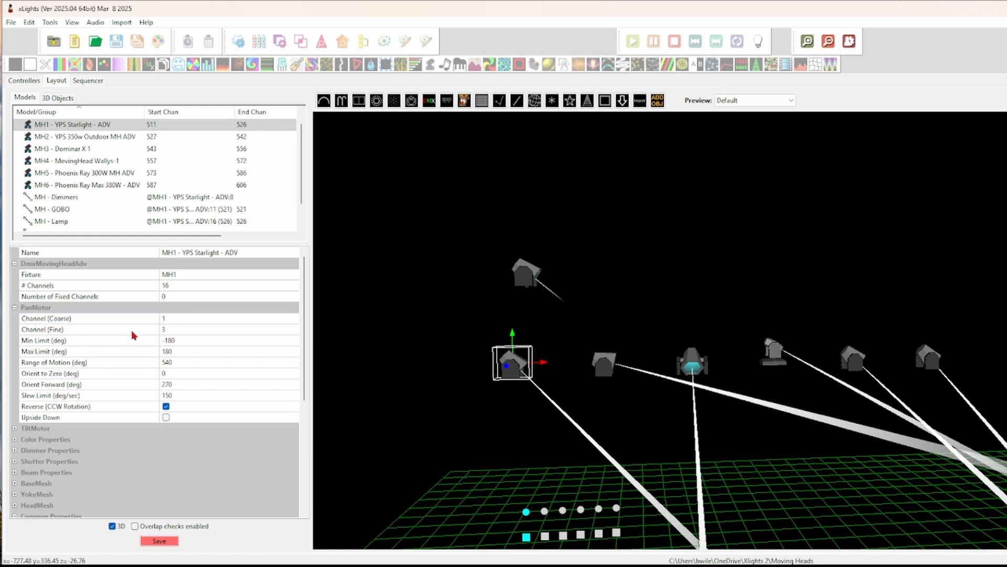
{"action": "left_click", "coordinate": [185, 331]}
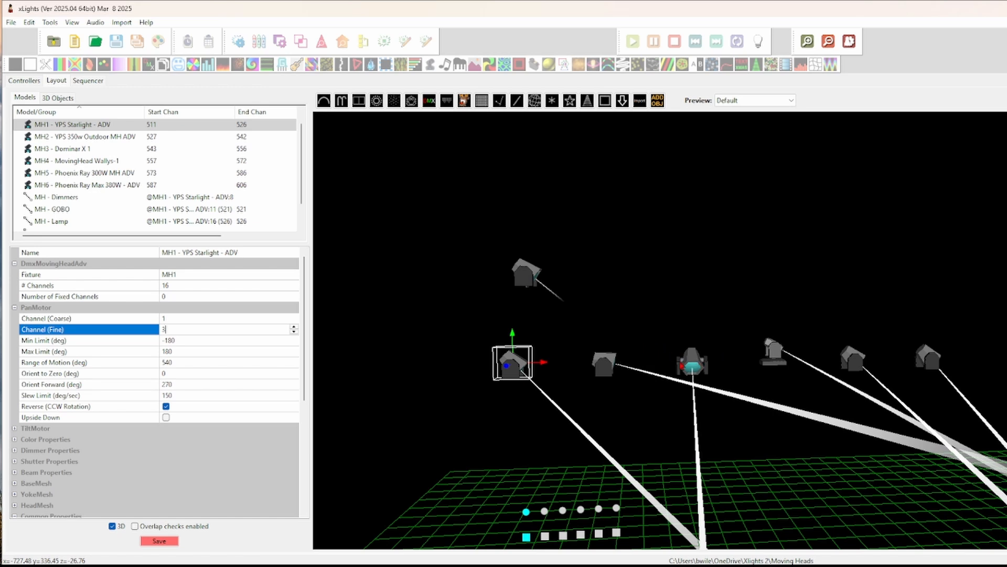
{"action": "left_click", "coordinate": [176, 330]}
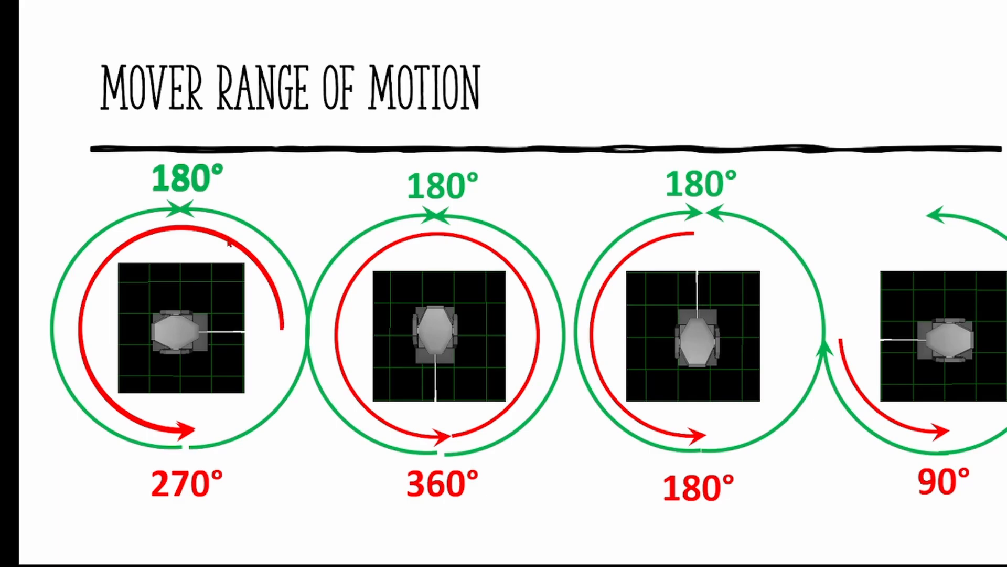
Return from the range of motion slide to xLights, examine MH1's pan Orient Forward and Slew Limit, and collapse the pan motor settings.
{"action": "key", "text": "Right"}
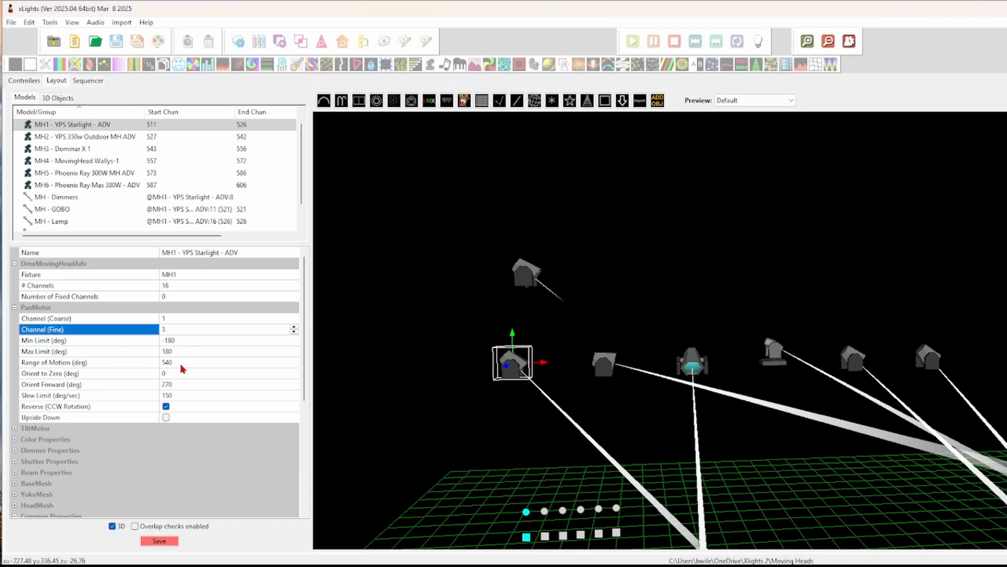
{"action": "left_click", "coordinate": [169, 385]}
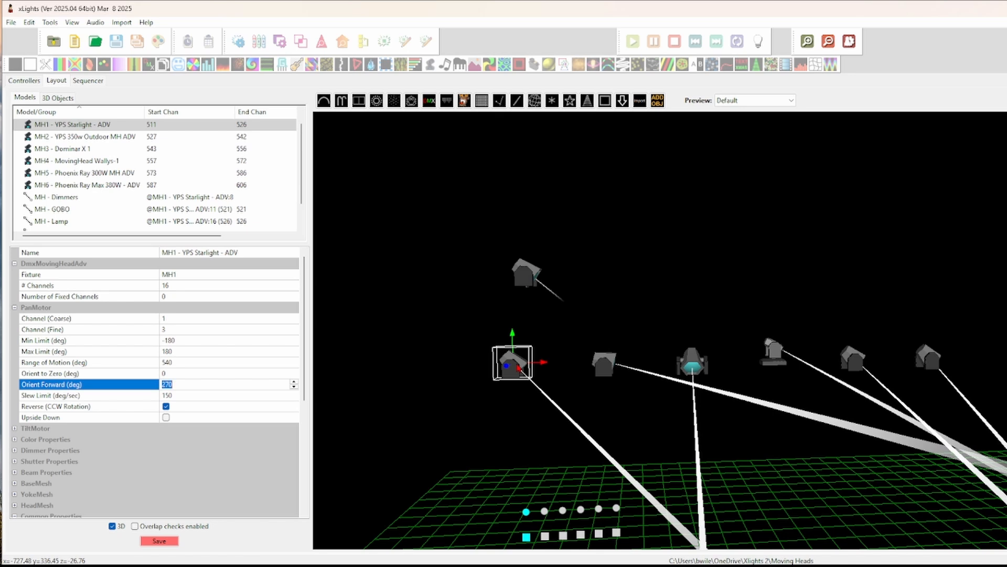
{"action": "left_click", "coordinate": [192, 394]}
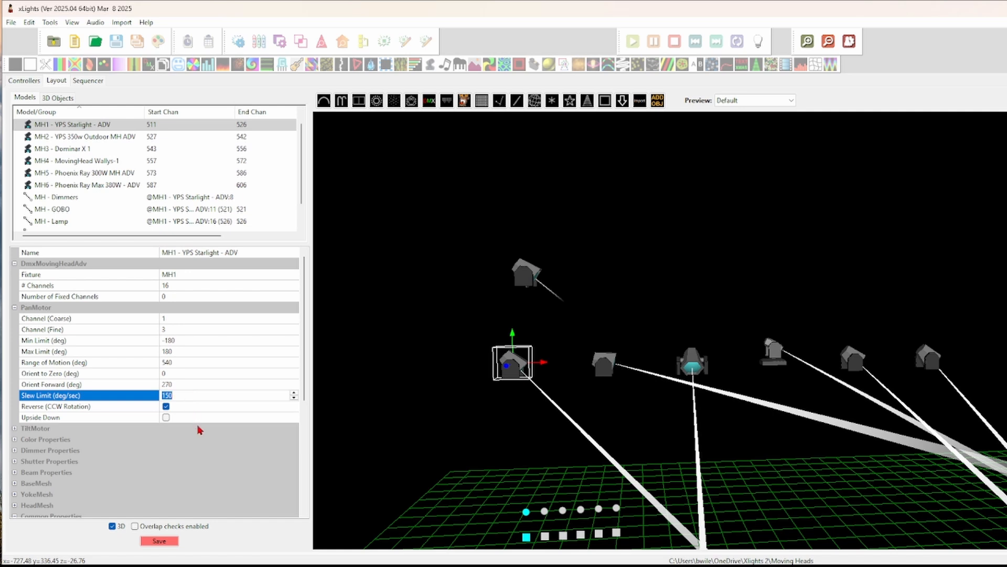
{"action": "left_click", "coordinate": [186, 394]}
{"action": "left_click", "coordinate": [15, 308]}
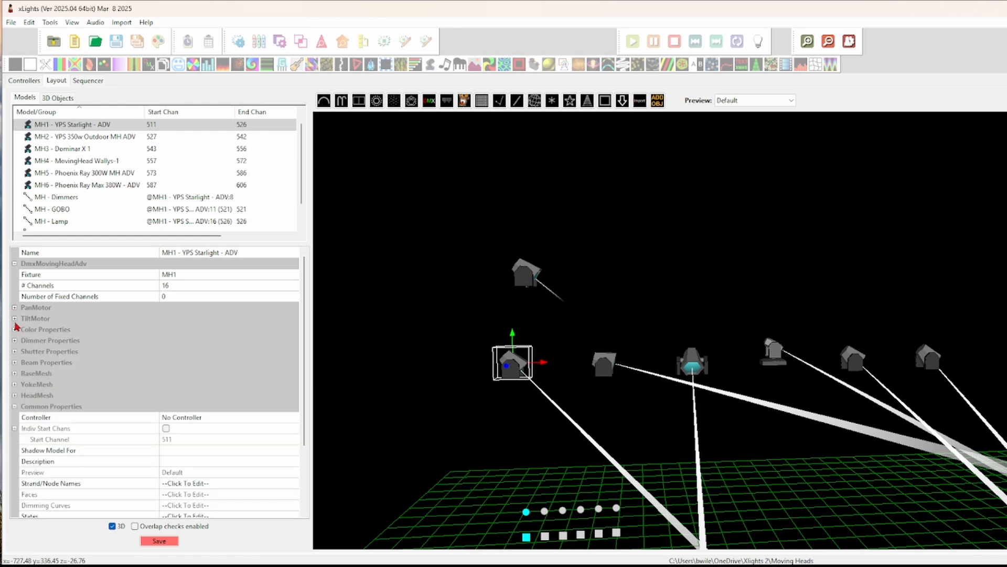
Check MH1's tilt motor coarse and fine channels against the Moving Head Basics channel table, and collapse the tilt motor settings.
{"action": "left_click", "coordinate": [15, 318]}
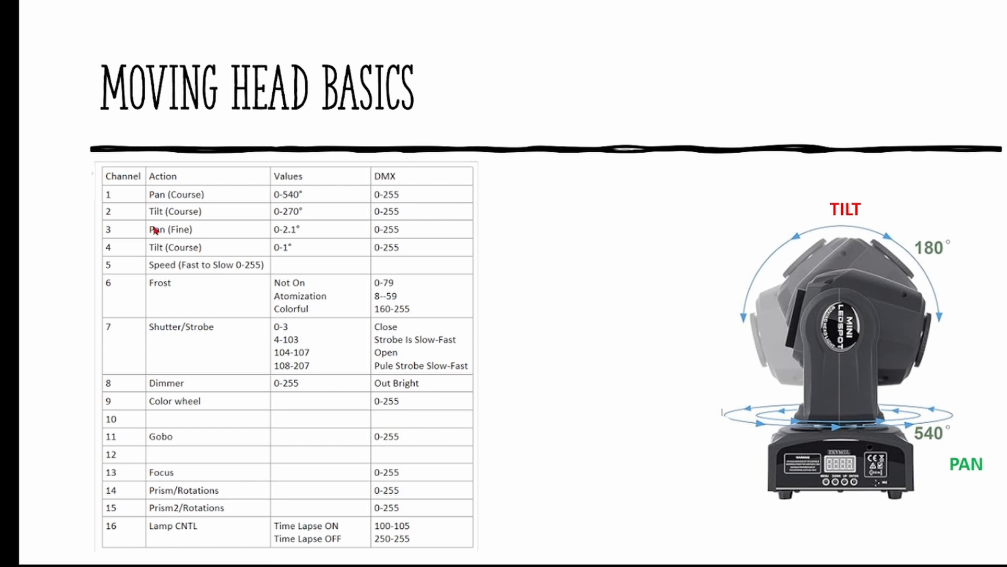
{"action": "key", "text": "alt+Tab"}
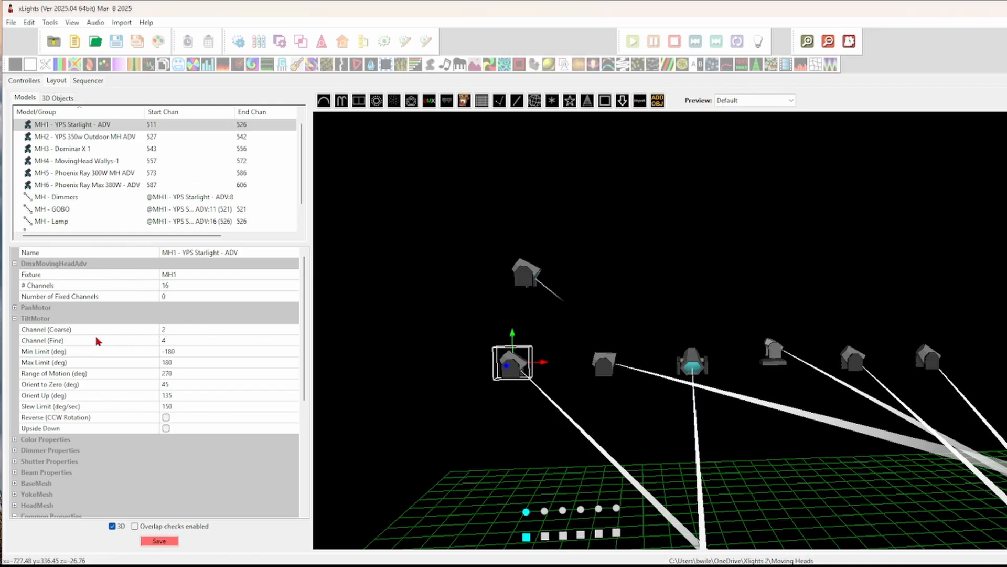
{"action": "left_click", "coordinate": [171, 331]}
{"action": "left_click", "coordinate": [171, 341]}
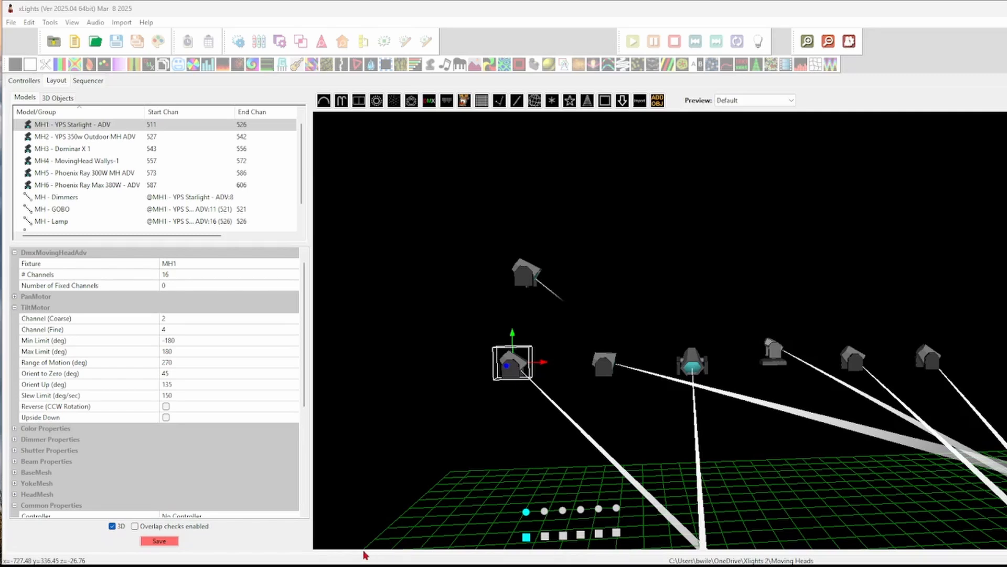
{"action": "left_click", "coordinate": [14, 309]}
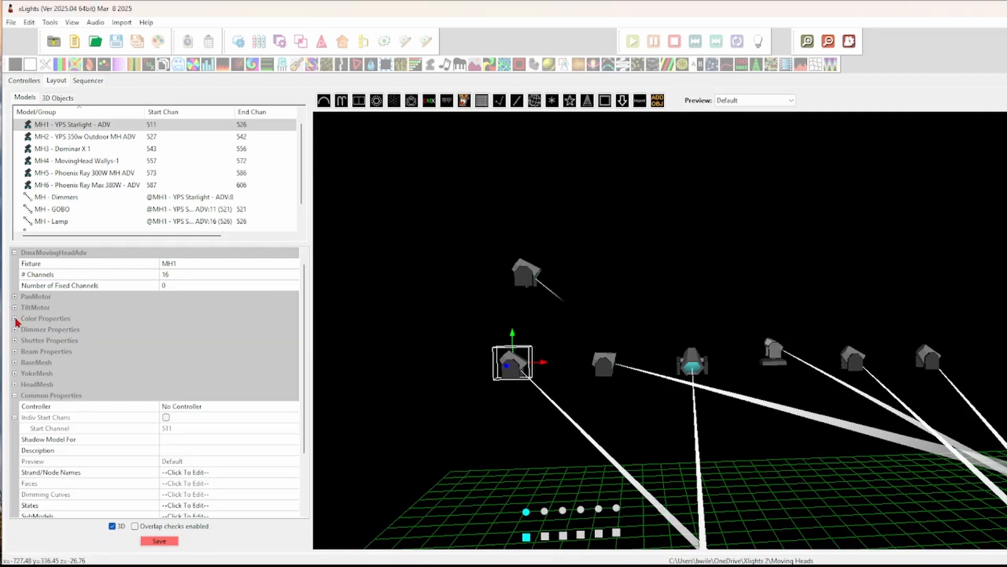
Expand MH1's color properties and examine the color wheel channel, dimmer channel, wheel size and each color's DMX value.
{"action": "left_click", "coordinate": [14, 319]}
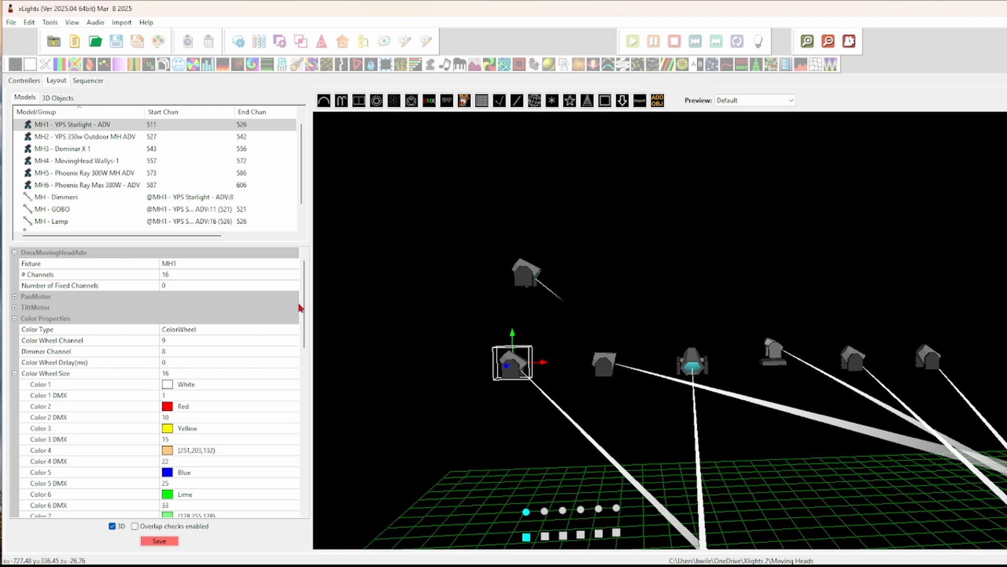
{"action": "left_click_drag", "start_coordinate": [305, 317], "coordinate": [304, 324]}
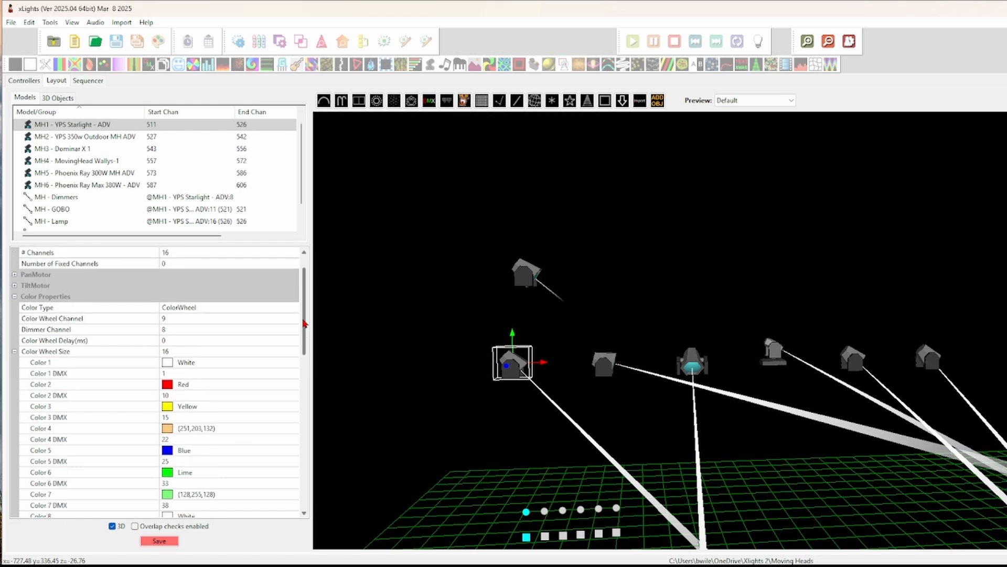
{"action": "mouse_move", "coordinate": [304, 324]}
{"action": "left_mouse_down"}
{"action": "mouse_move", "coordinate": [305, 336]}
{"action": "mouse_move", "coordinate": [304, 314]}
{"action": "left_mouse_up"}
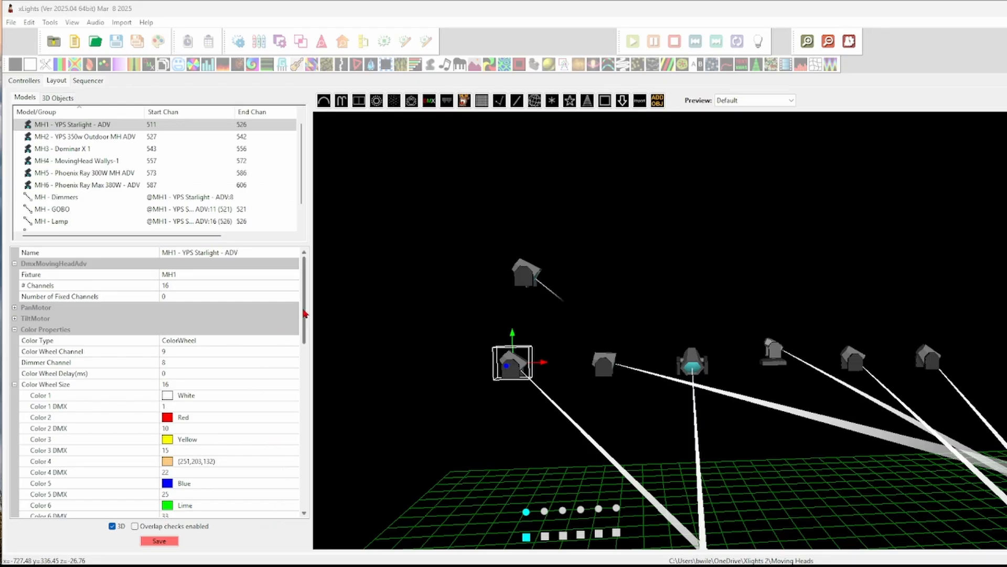
{"action": "mouse_move", "coordinate": [304, 315]}
{"action": "left_mouse_down"}
{"action": "mouse_move", "coordinate": [305, 355]}
{"action": "mouse_move", "coordinate": [305, 312]}
{"action": "left_mouse_up"}
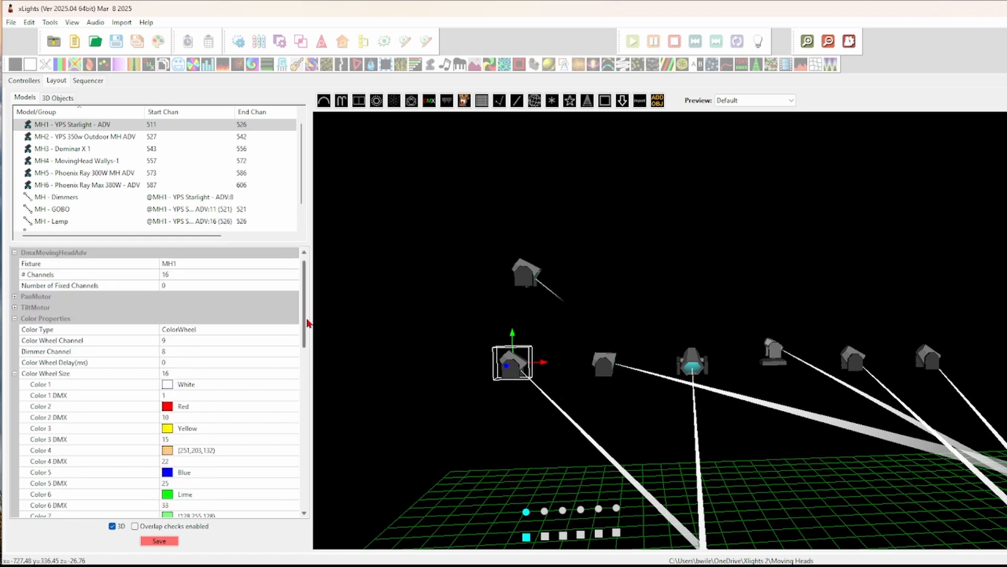
{"action": "scroll", "coordinate": [309, 370], "scroll_direction": "down", "scroll_amount": 12}
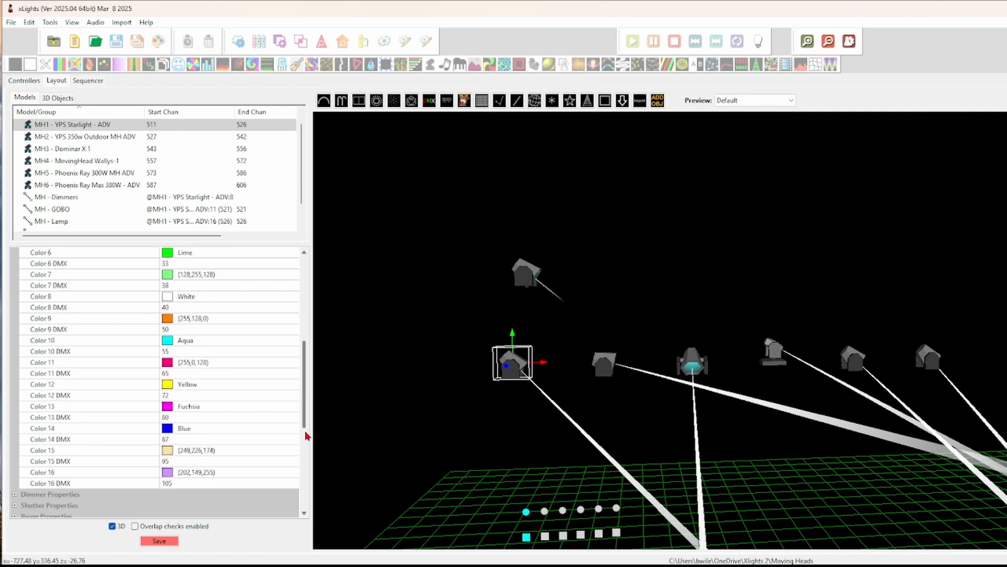
{"action": "scroll", "coordinate": [309, 358], "scroll_direction": "up", "scroll_amount": 6}
{"action": "scroll", "coordinate": [310, 358], "scroll_direction": "up", "scroll_amount": 4}
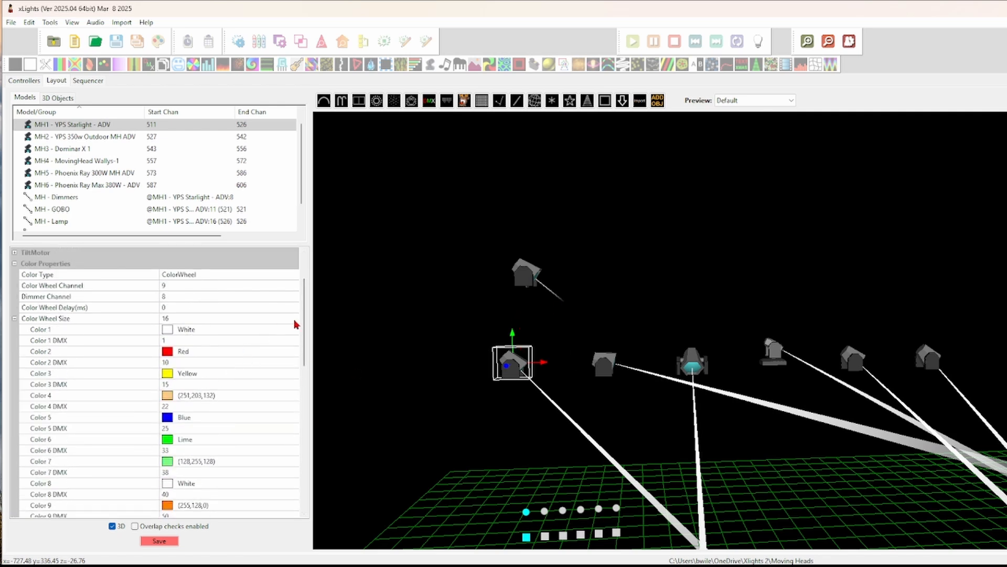
{"action": "left_click_drag", "start_coordinate": [306, 336], "coordinate": [306, 346]}
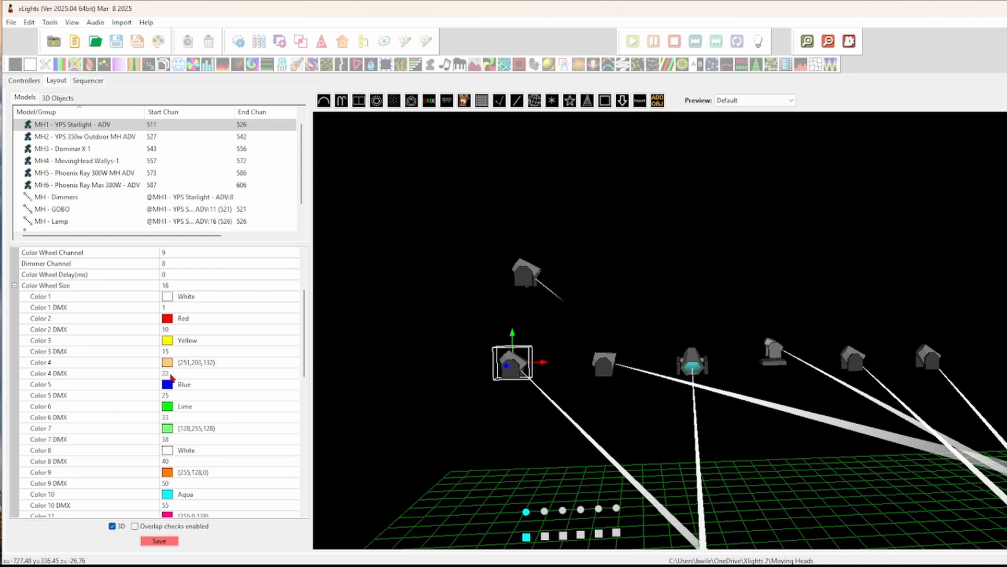
{"action": "scroll", "coordinate": [304, 375], "scroll_direction": "down", "scroll_amount": 1}
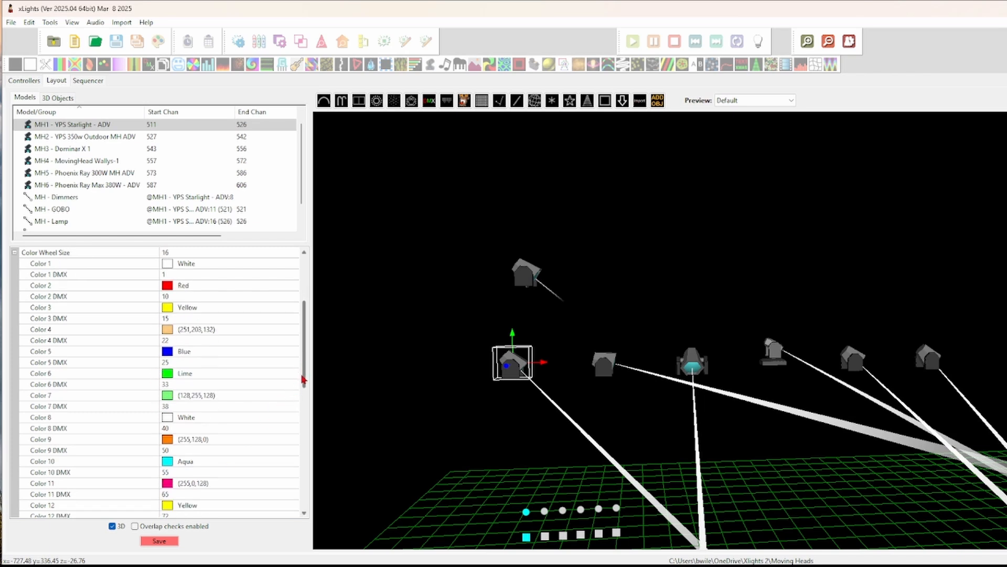
{"action": "mouse_move", "coordinate": [303, 378]}
{"action": "left_mouse_down"}
{"action": "mouse_move", "coordinate": [299, 432]}
{"action": "mouse_move", "coordinate": [293, 378]}
{"action": "left_mouse_up"}
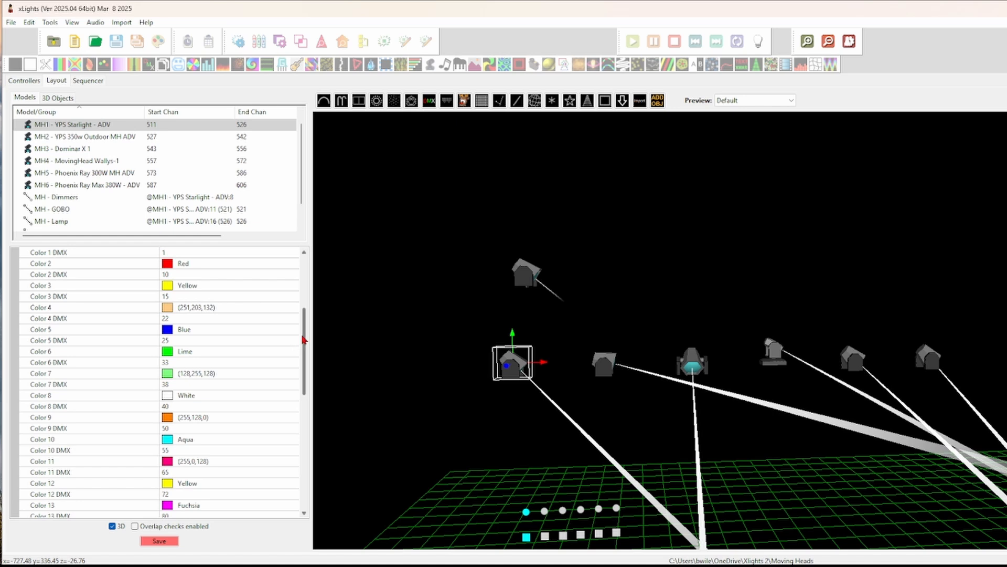
{"action": "scroll", "coordinate": [305, 317], "scroll_direction": "up", "scroll_amount": 1}
{"action": "scroll", "coordinate": [305, 319], "scroll_direction": "down", "scroll_amount": 1}
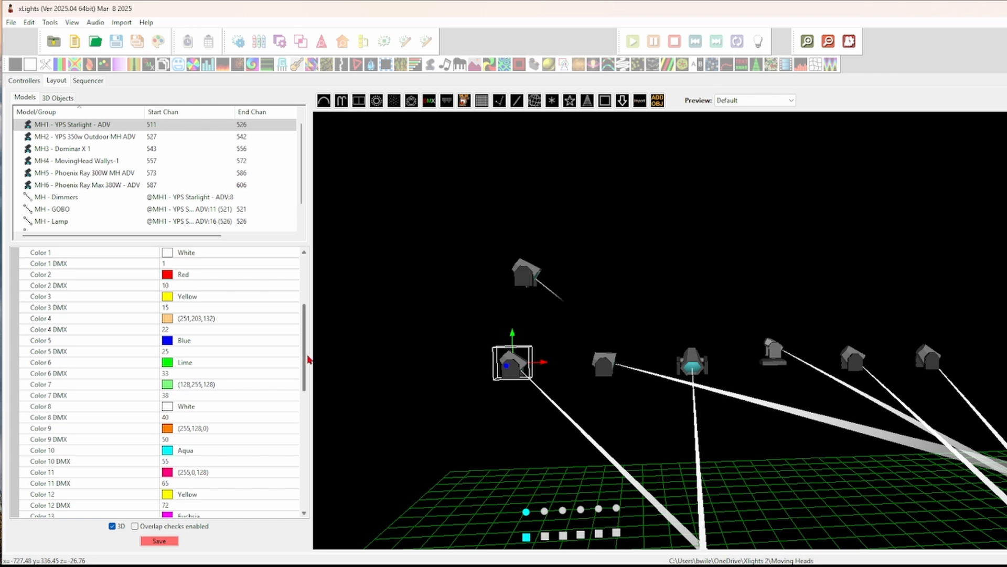
Review MH1's color wheel entries and collapse its color properties.
{"action": "scroll", "coordinate": [308, 348], "scroll_direction": "up", "scroll_amount": 1}
{"action": "scroll", "coordinate": [308, 321], "scroll_direction": "up", "scroll_amount": 4}
{"action": "scroll", "coordinate": [308, 321], "scroll_direction": "down", "scroll_amount": 2}
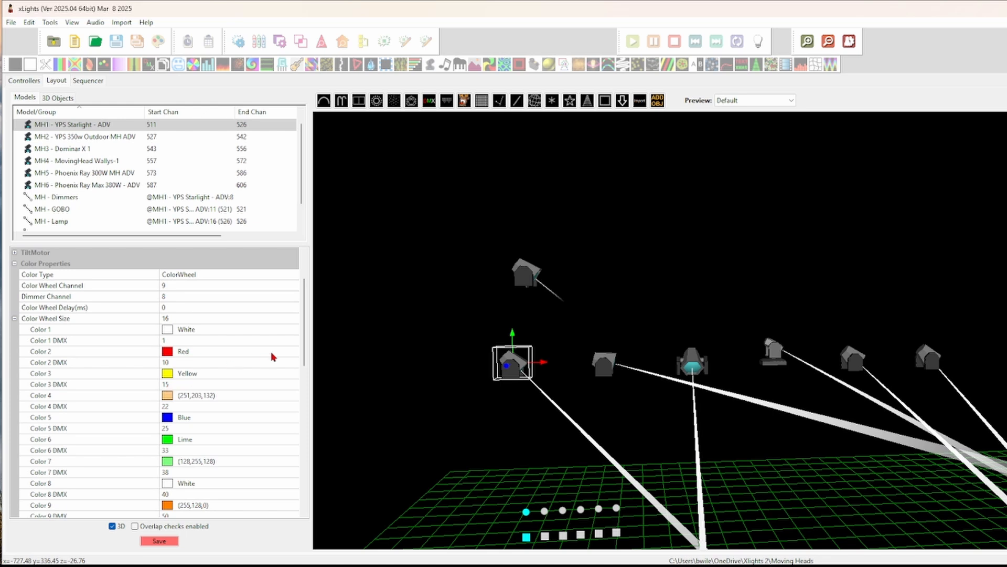
{"action": "left_click_drag", "start_coordinate": [304, 362], "coordinate": [299, 314]}
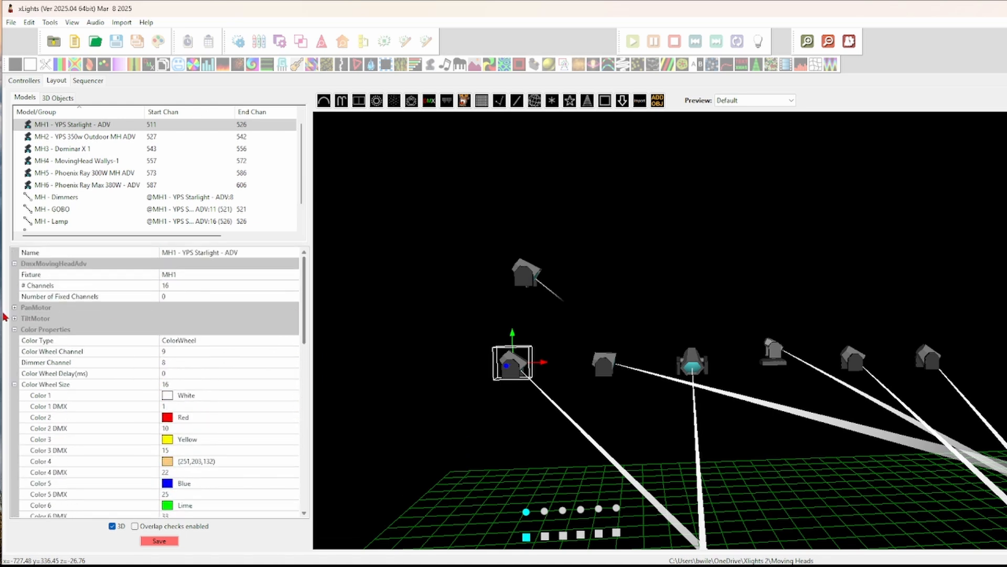
{"action": "left_click", "coordinate": [15, 329]}
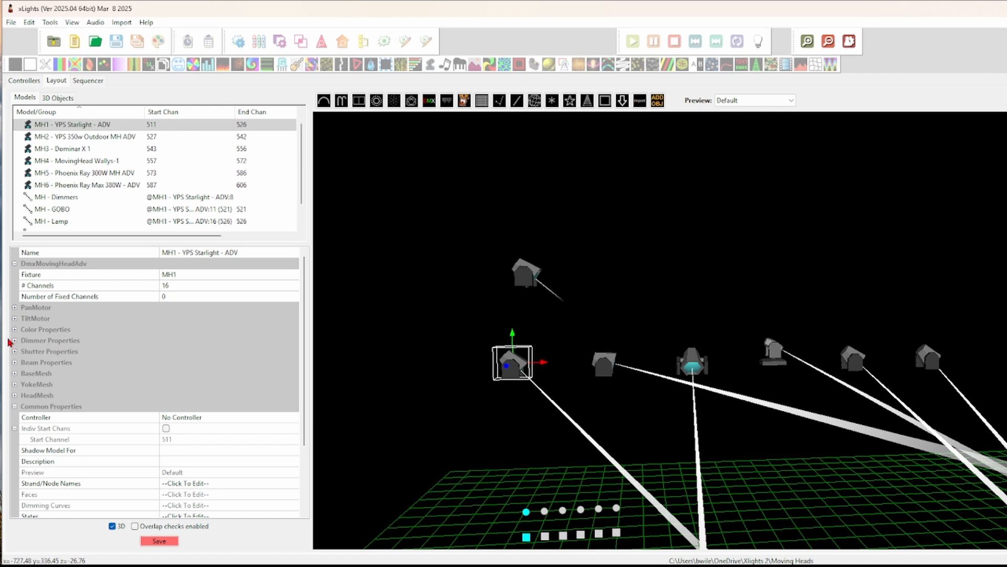
Examine MH1's dimmer and shutter properties and compare them with those of the newly added YPS Starlight - ADV.
{"action": "left_click", "coordinate": [14, 341]}
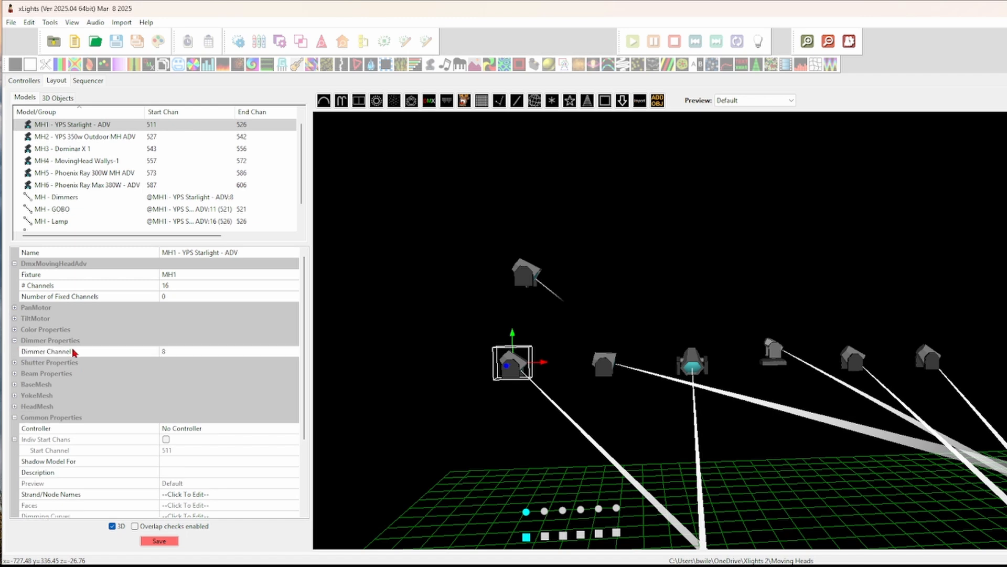
{"action": "left_click", "coordinate": [14, 363]}
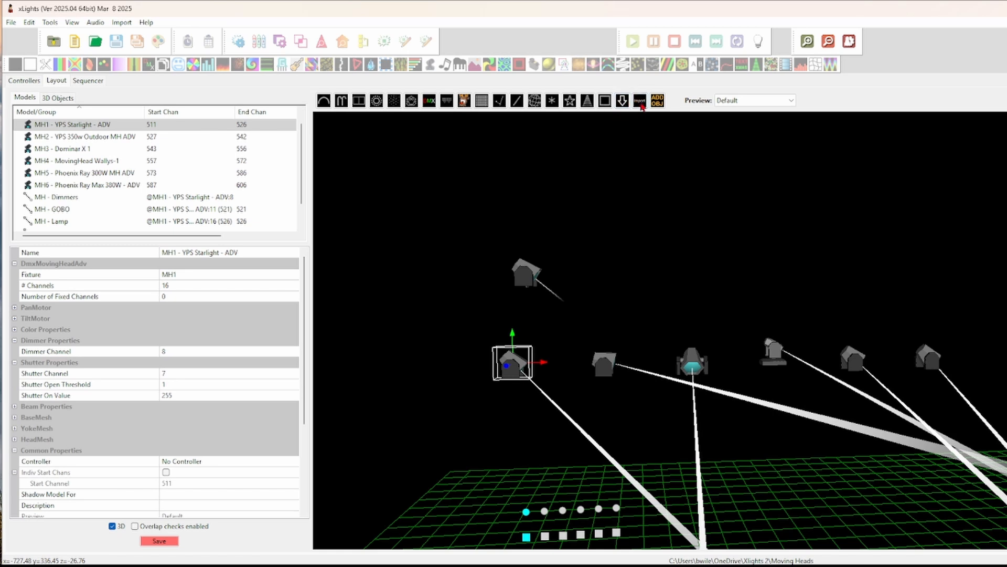
{"action": "left_click", "coordinate": [529, 283]}
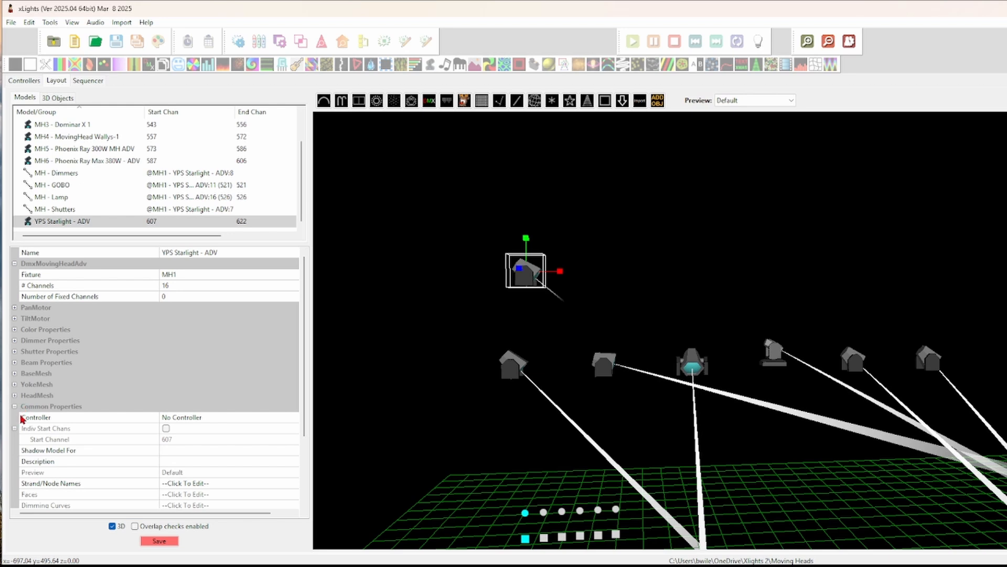
{"action": "left_click", "coordinate": [14, 341]}
{"action": "left_click", "coordinate": [14, 363]}
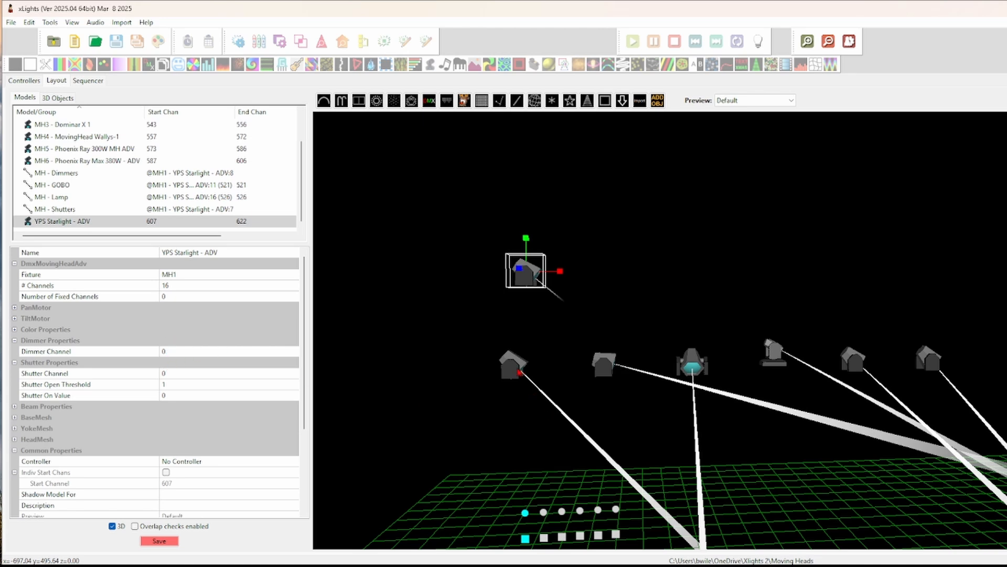
Return to MH1 - YPS Starlight - ADV and examine its dimmer channel, shutter channel, open threshold and on value.
{"action": "left_click", "coordinate": [519, 372]}
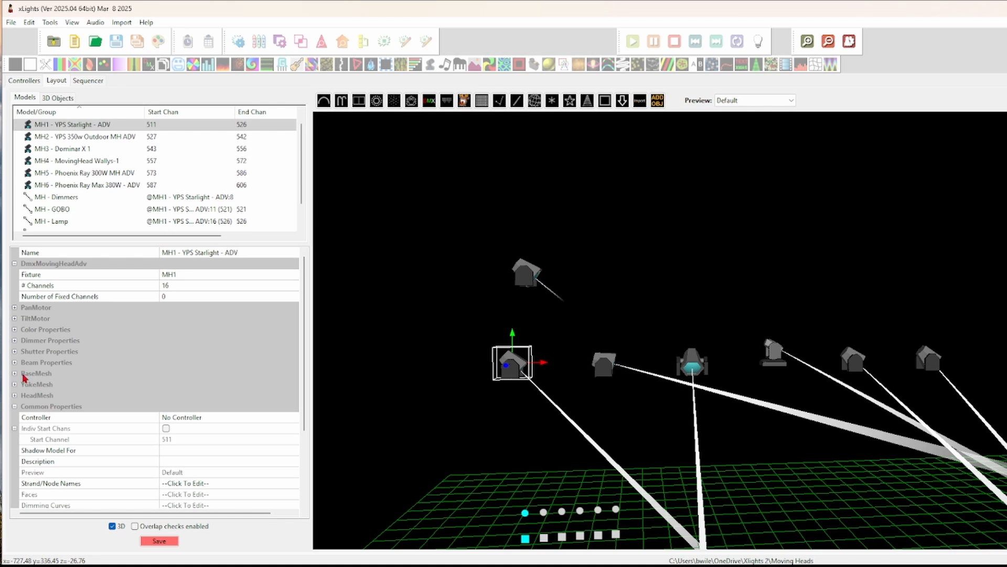
{"action": "left_click", "coordinate": [14, 341]}
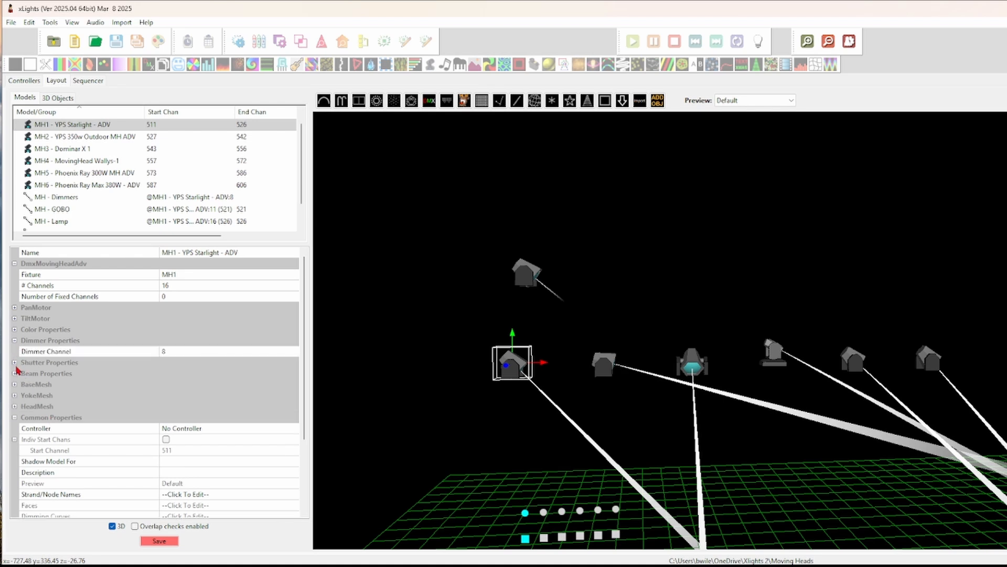
{"action": "left_click", "coordinate": [15, 362]}
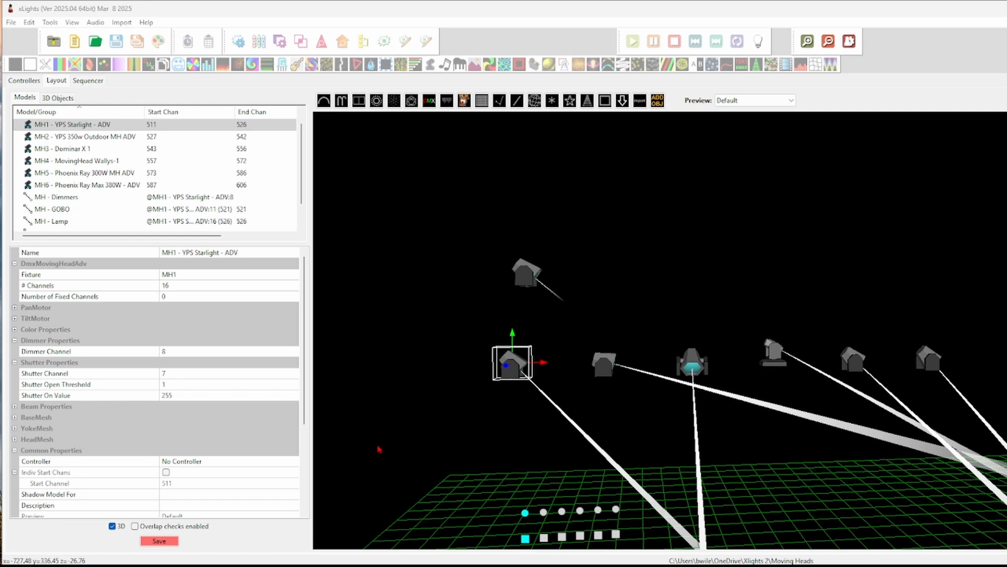
Expand MH1's beam properties, set Beam Display Length to 10 and check the beam in the 3D preview.
{"action": "left_click", "coordinate": [15, 407]}
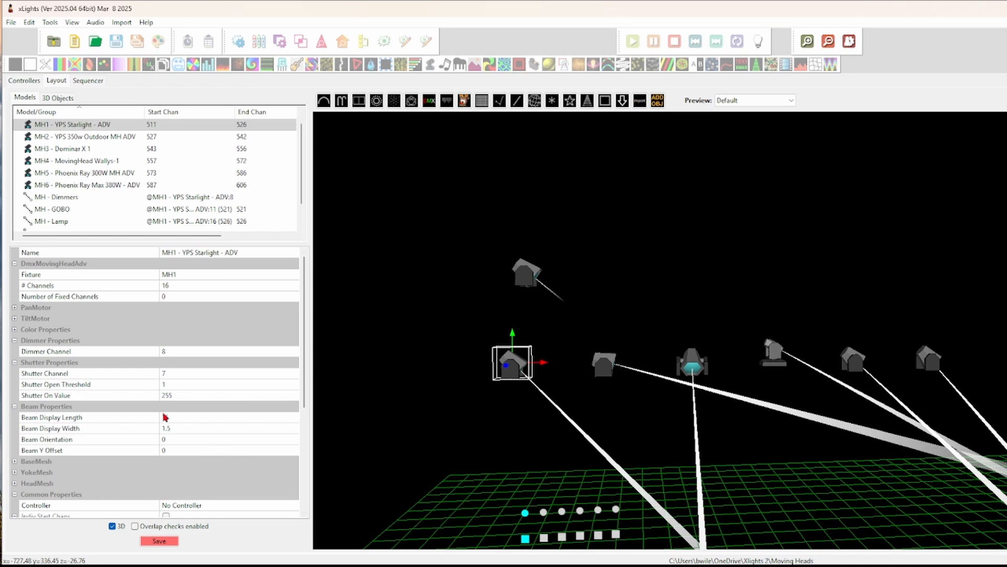
{"action": "left_click", "coordinate": [181, 418]}
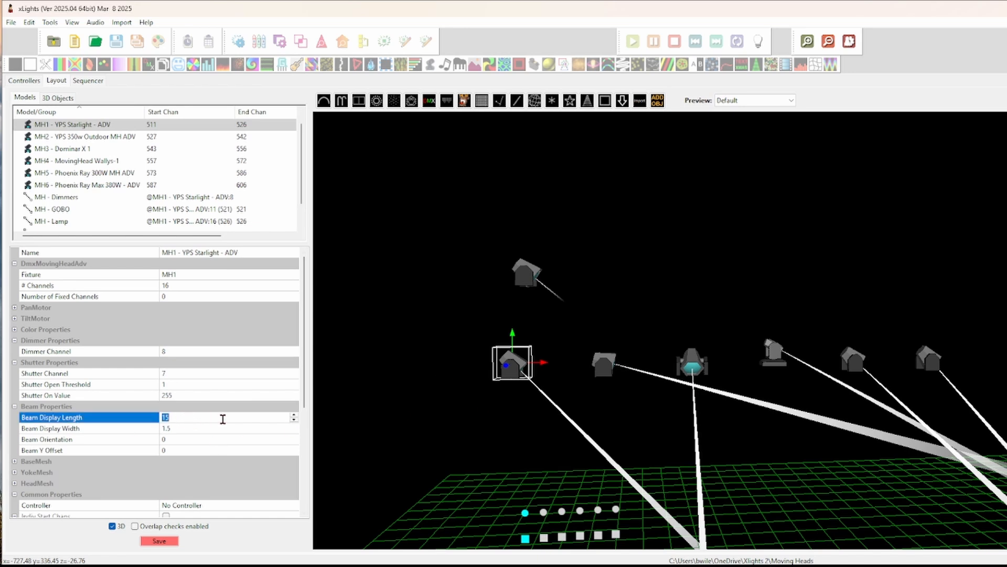
{"action": "type", "text": "1"}
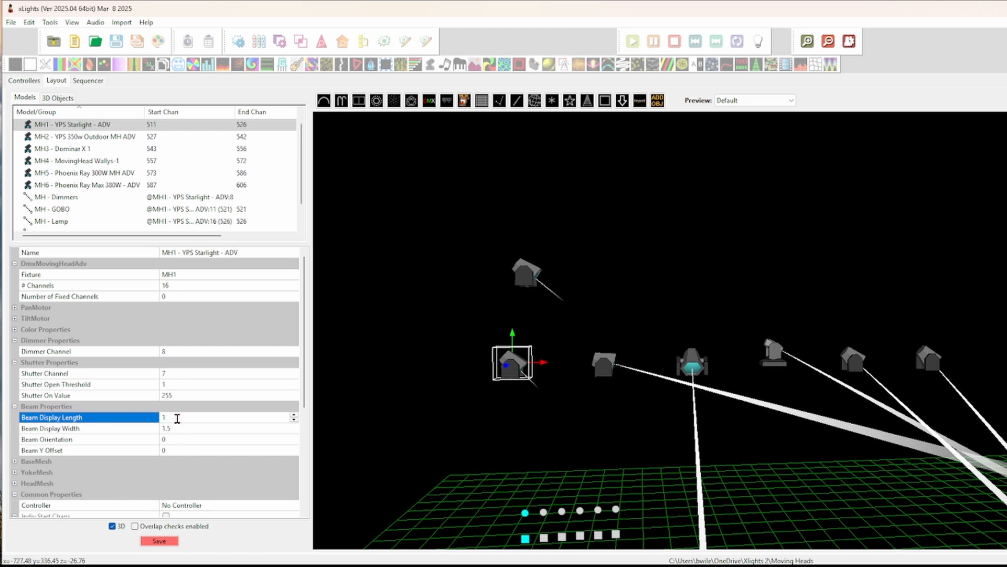
{"action": "type", "text": "0"}
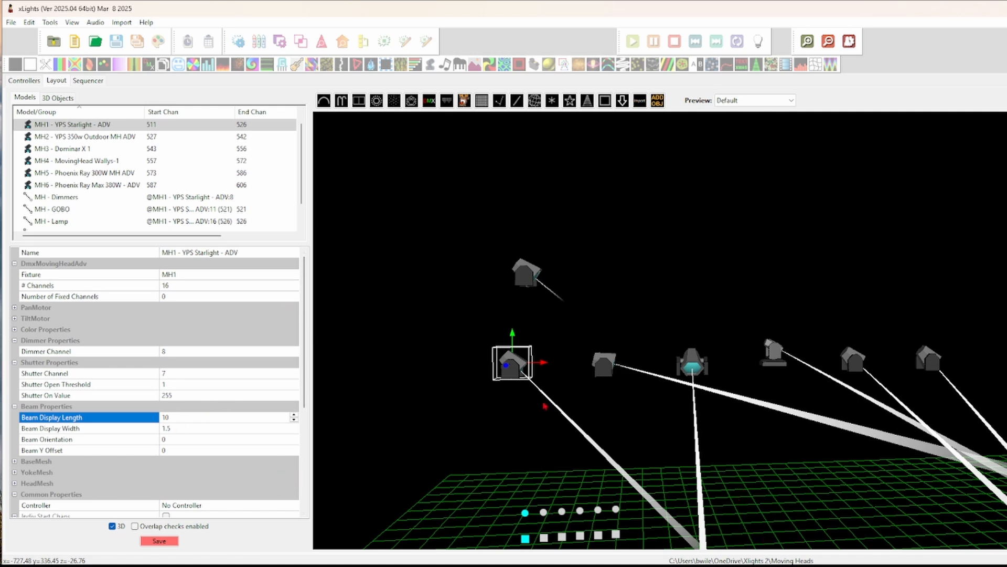
{"action": "scroll", "coordinate": [634, 475], "scroll_direction": "down", "scroll_amount": 3}
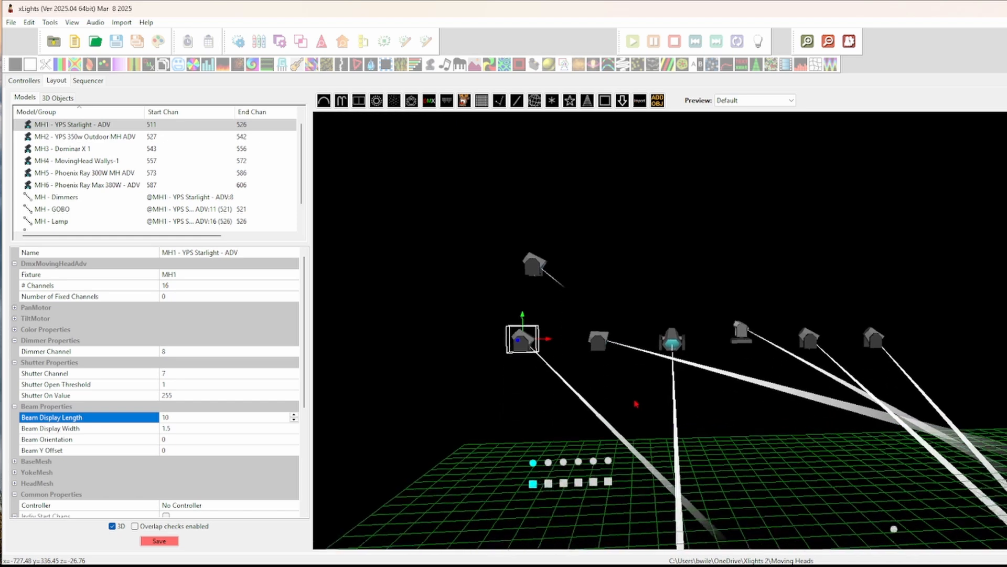
{"action": "left_click_drag", "start_coordinate": [636, 403], "coordinate": [635, 351]}
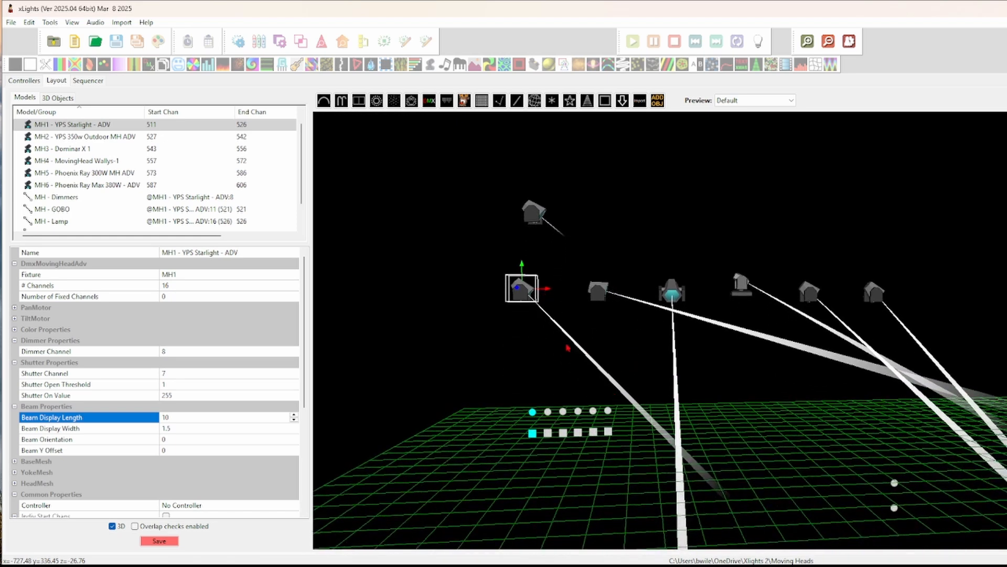
{"action": "scroll", "coordinate": [594, 354], "scroll_direction": "up", "scroll_amount": 1}
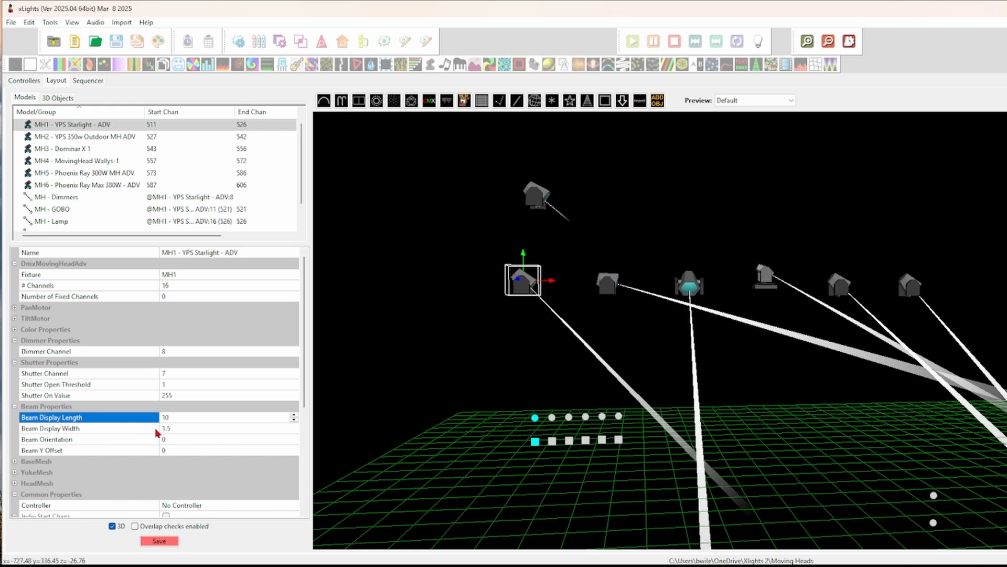
Set MH1's Beam Display Width to 2.5 and Beam Display Length to 9.6.
{"action": "left_click", "coordinate": [90, 433]}
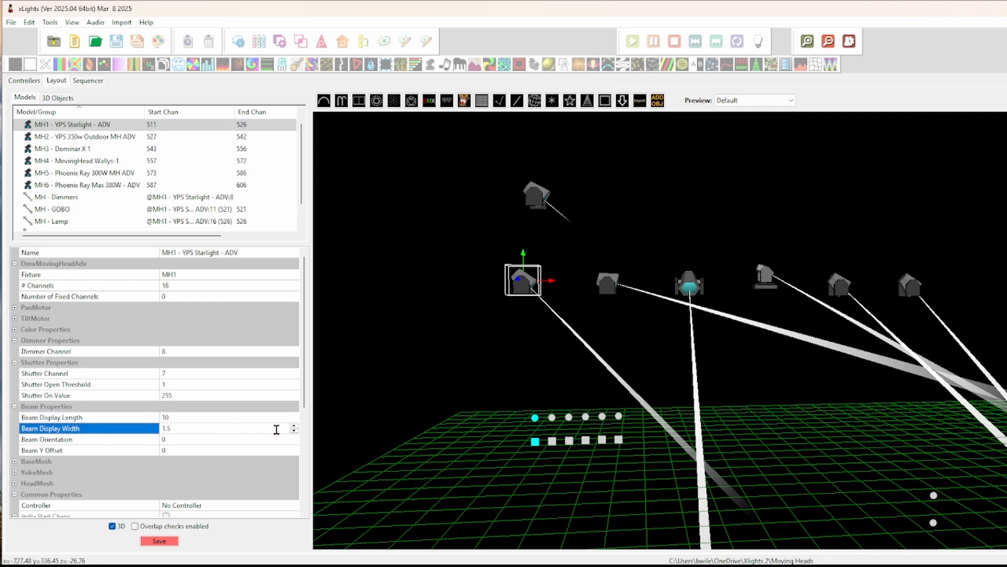
{"action": "left_click", "coordinate": [292, 426]}
{"action": "left_click", "coordinate": [293, 426]}
{"action": "left_click", "coordinate": [294, 426]}
{"action": "left_click", "coordinate": [294, 426]}
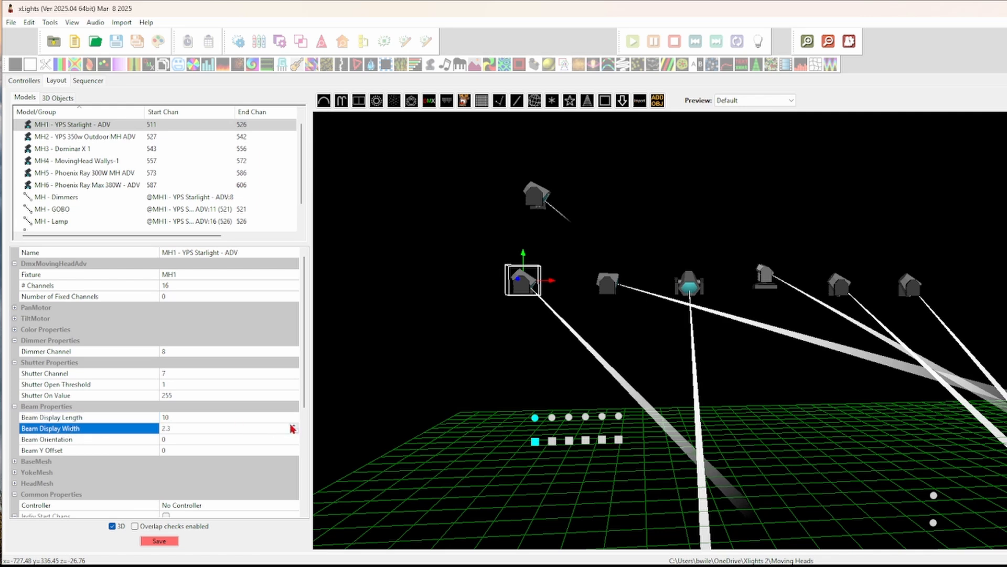
{"action": "left_click", "coordinate": [294, 425]}
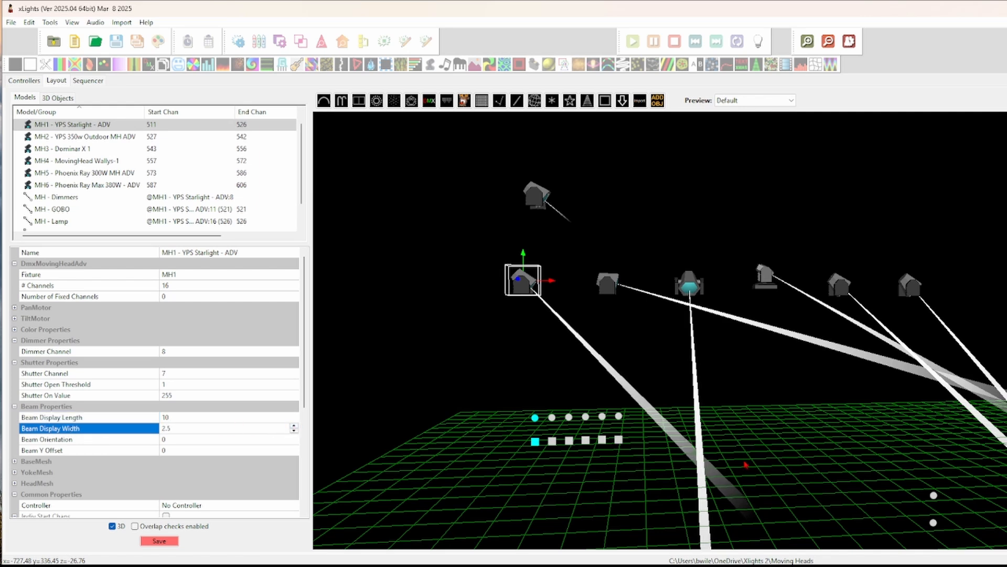
{"action": "left_click", "coordinate": [294, 419]}
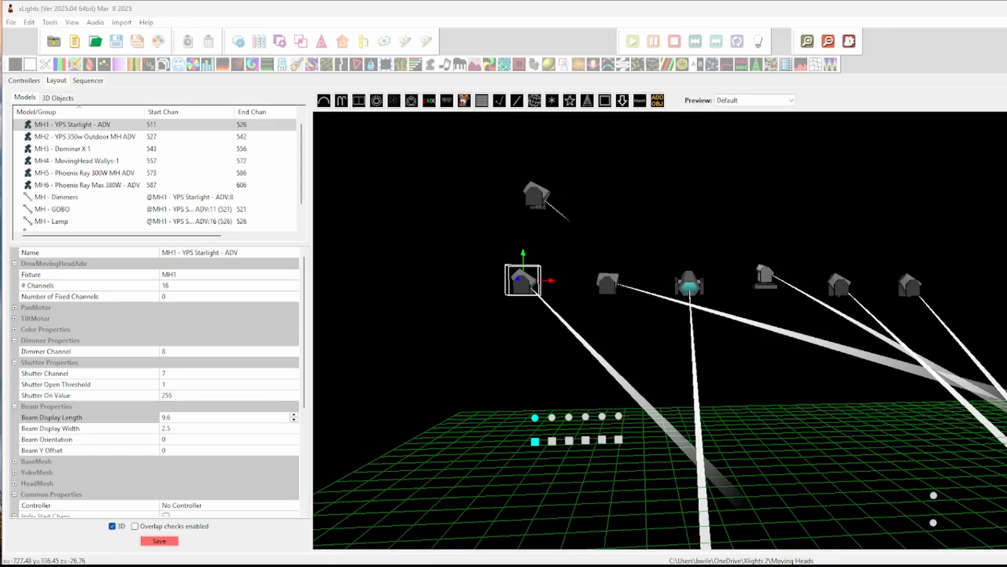
Expand MH1's BaseMesh settings and inspect the shapes of the moving heads from several angles in the 3D preview.
{"action": "left_click", "coordinate": [15, 461]}
{"action": "scroll", "coordinate": [131, 457], "scroll_direction": "down", "scroll_amount": 3}
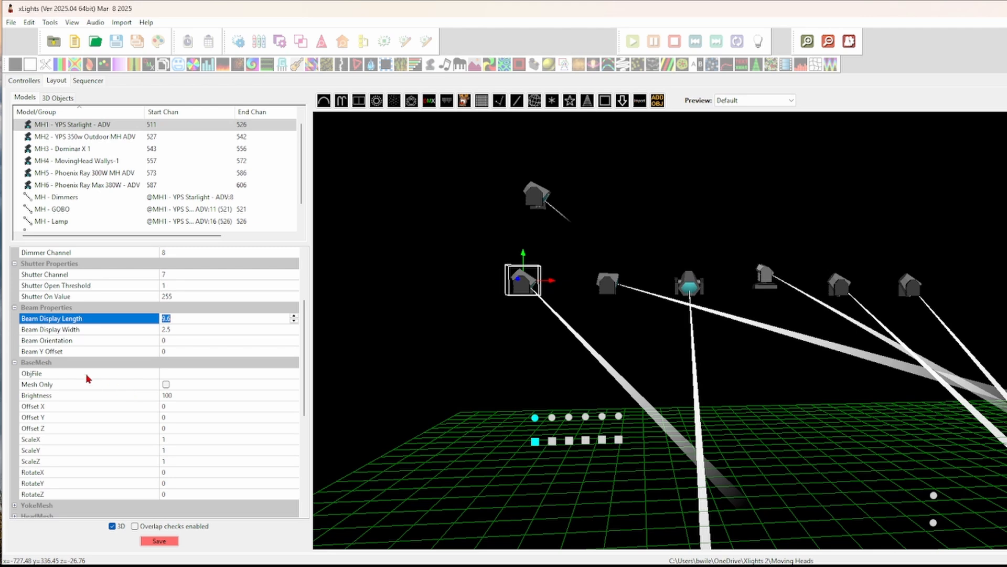
{"action": "scroll", "coordinate": [33, 383], "scroll_direction": "down", "scroll_amount": 1}
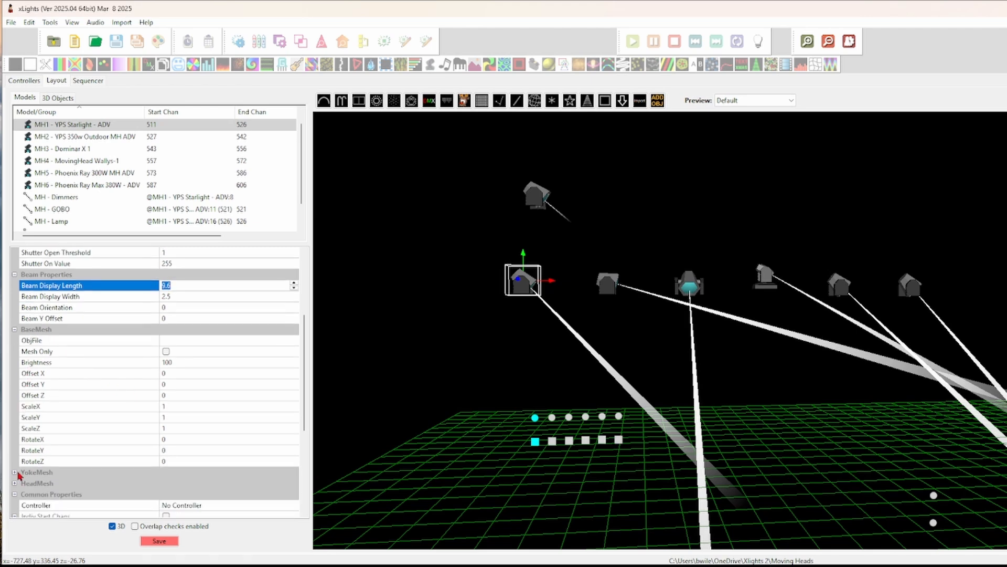
{"action": "scroll", "coordinate": [556, 310], "scroll_direction": "up", "scroll_amount": 3}
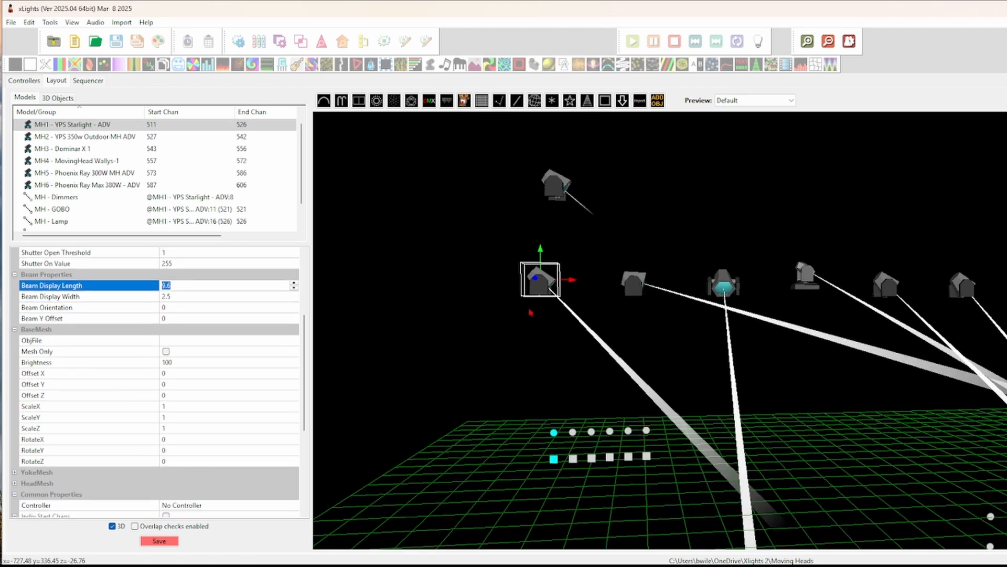
{"action": "left_click_drag", "start_coordinate": [622, 358], "coordinate": [679, 384]}
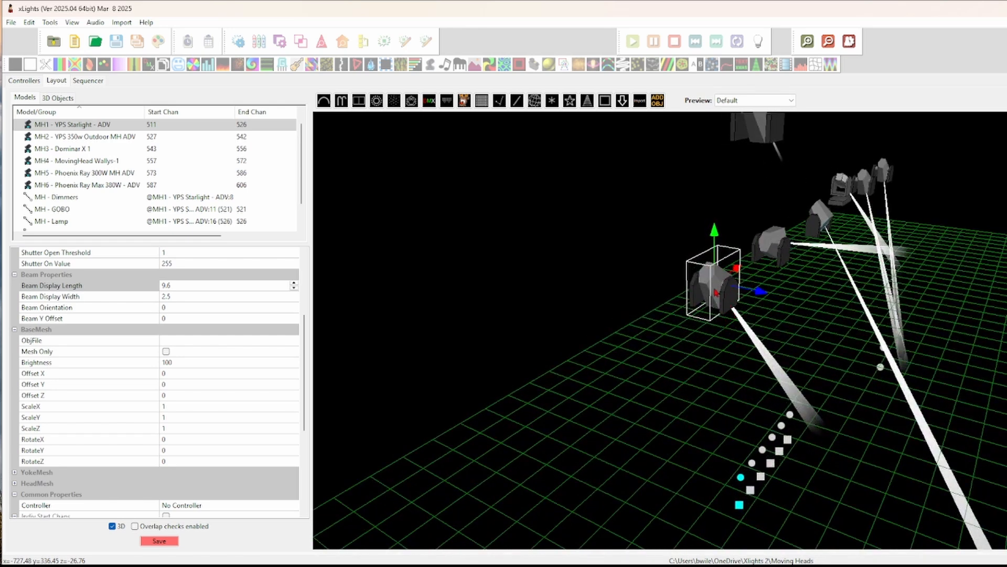
{"action": "left_click_drag", "start_coordinate": [690, 387], "coordinate": [651, 381]}
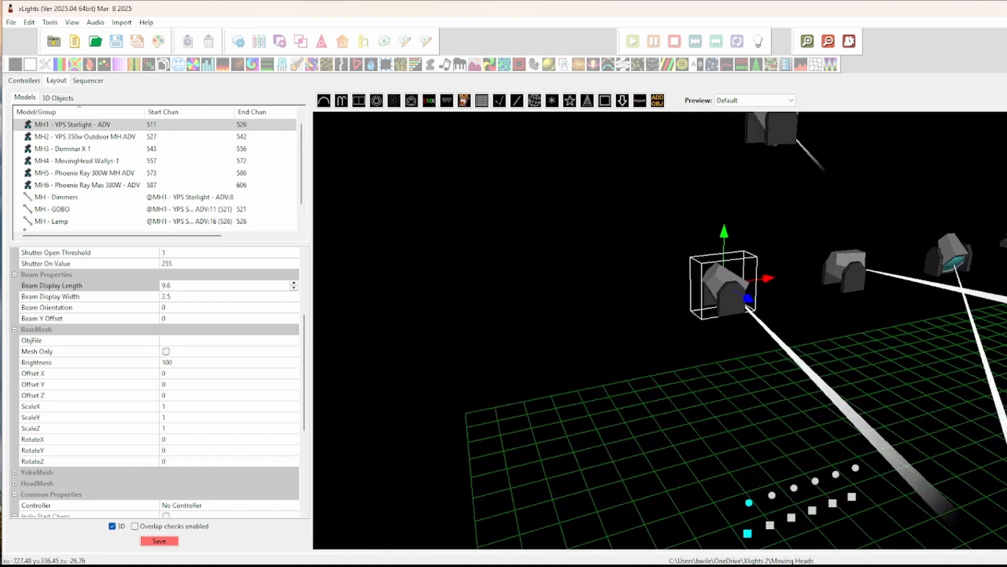
{"action": "left_click_drag", "start_coordinate": [980, 294], "coordinate": [664, 314]}
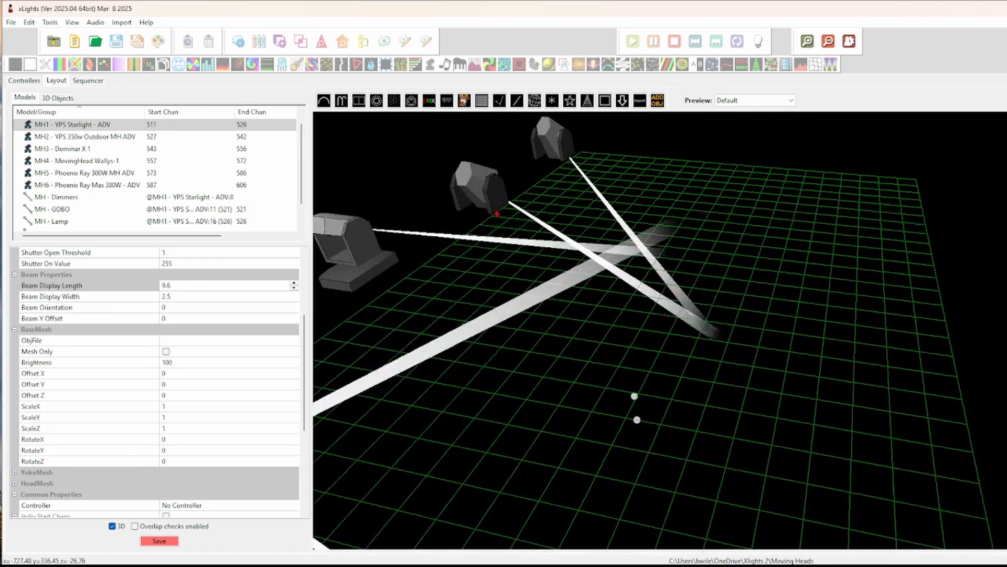
{"action": "left_click_drag", "start_coordinate": [405, 305], "coordinate": [94, 344]}
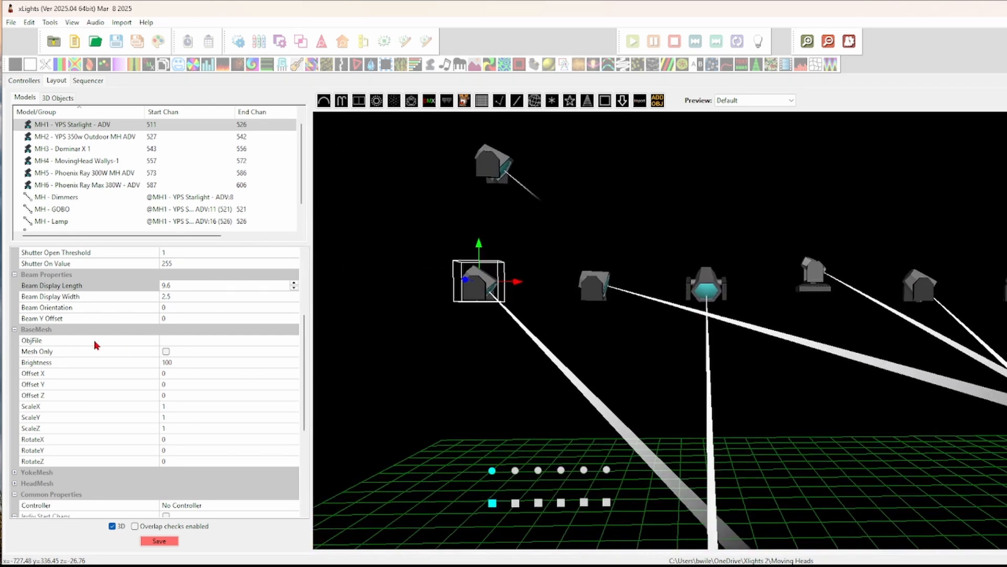
Show the file chooser for MH1's BaseMesh ObjFile and cancel it without choosing a file.
{"action": "left_click", "coordinate": [198, 341]}
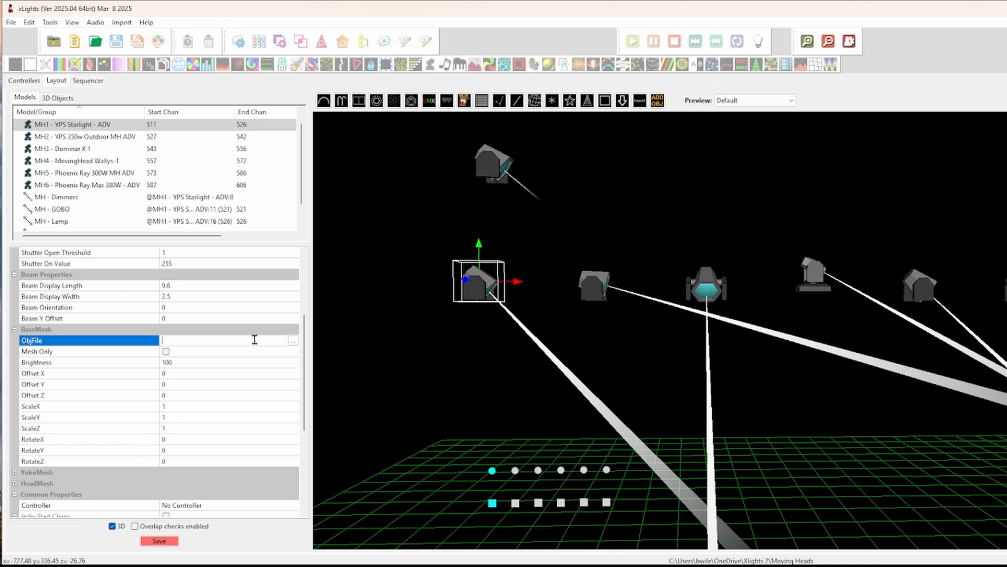
{"action": "left_click", "coordinate": [294, 342]}
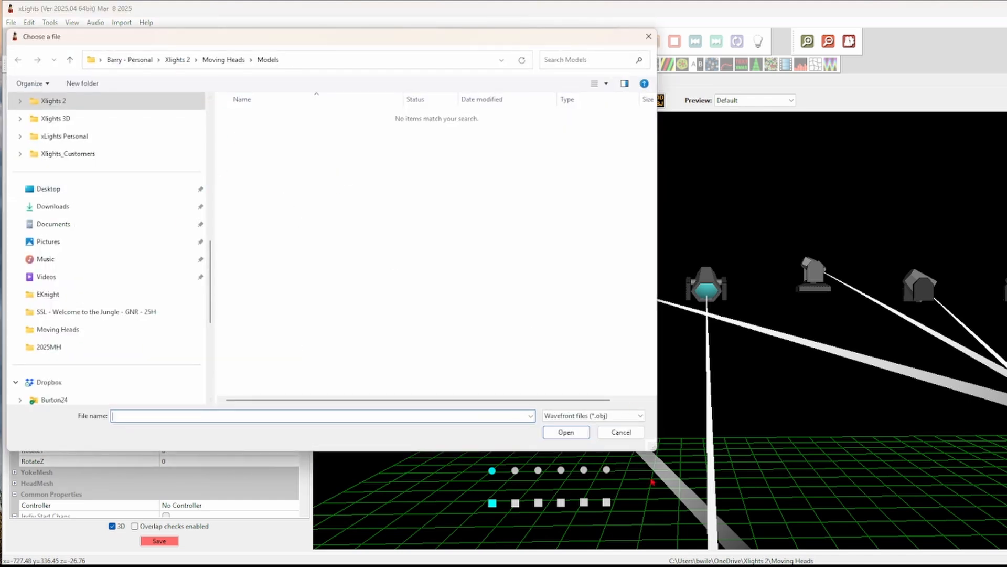
{"action": "left_click", "coordinate": [622, 433]}
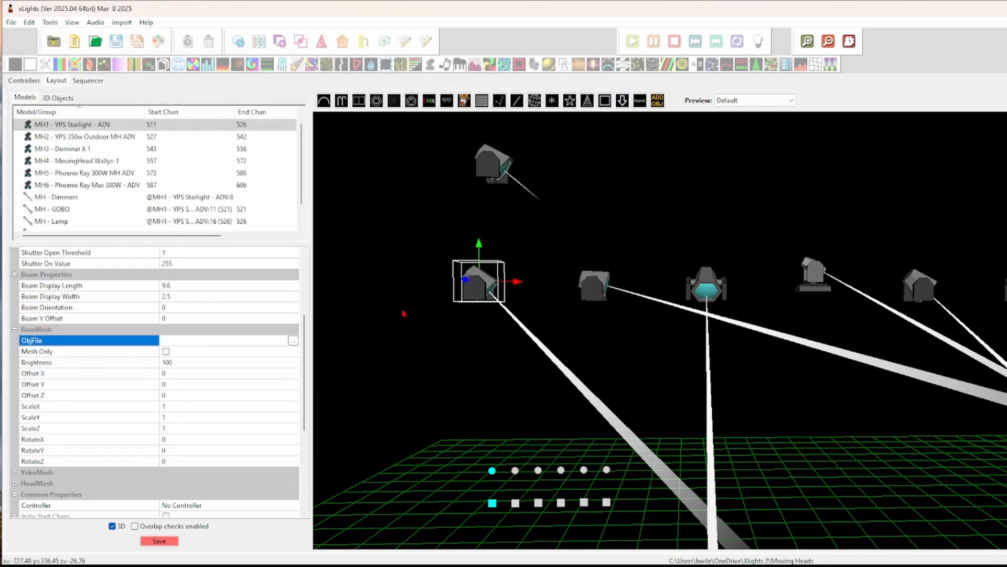
Check the moving heads in the 3D preview and collapse MH1's BaseMesh settings.
{"action": "scroll", "coordinate": [425, 329], "scroll_direction": "down", "scroll_amount": 3}
{"action": "left_click_drag", "start_coordinate": [424, 326], "coordinate": [559, 325]}
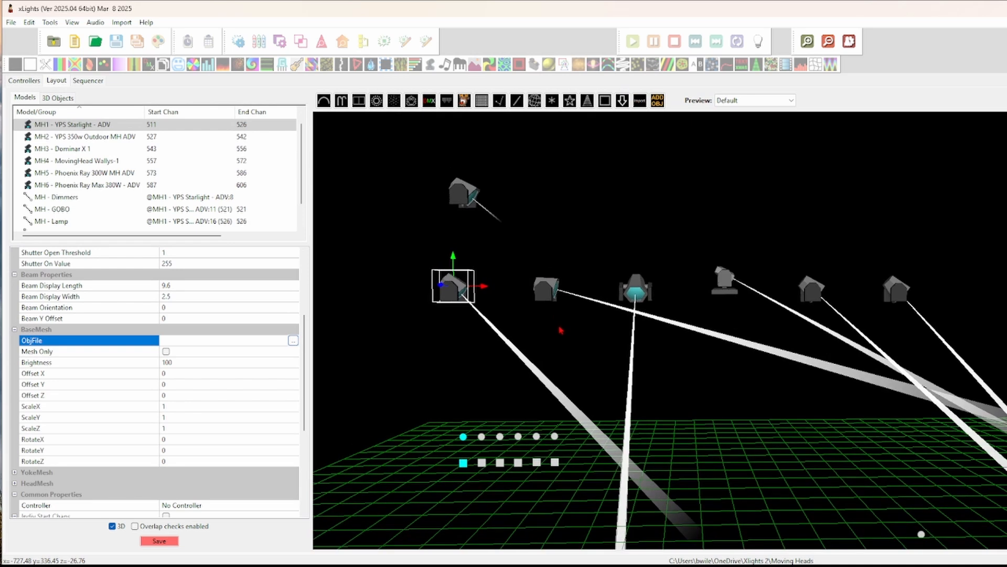
{"action": "scroll", "coordinate": [560, 327], "scroll_direction": "down", "scroll_amount": 1}
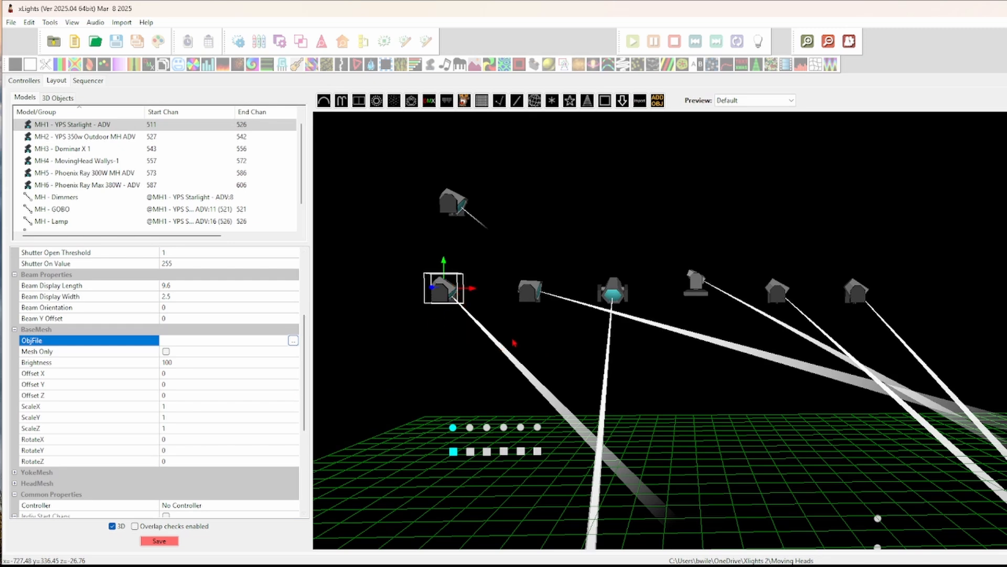
{"action": "scroll", "coordinate": [514, 335], "scroll_direction": "up", "scroll_amount": 1}
{"action": "scroll", "coordinate": [514, 335], "scroll_direction": "up", "scroll_amount": 1}
{"action": "scroll", "coordinate": [549, 342], "scroll_direction": "down", "scroll_amount": 2}
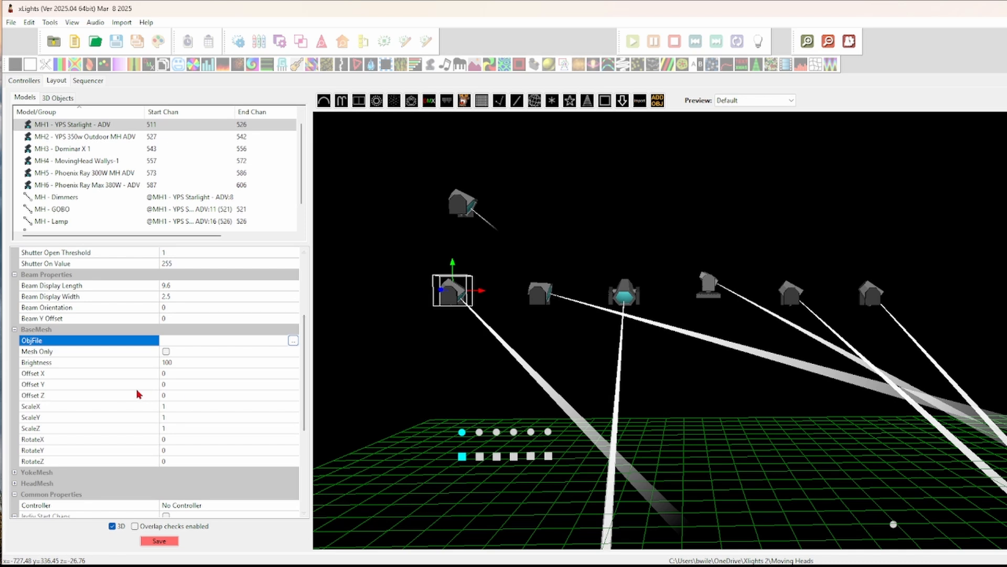
{"action": "left_click", "coordinate": [16, 330]}
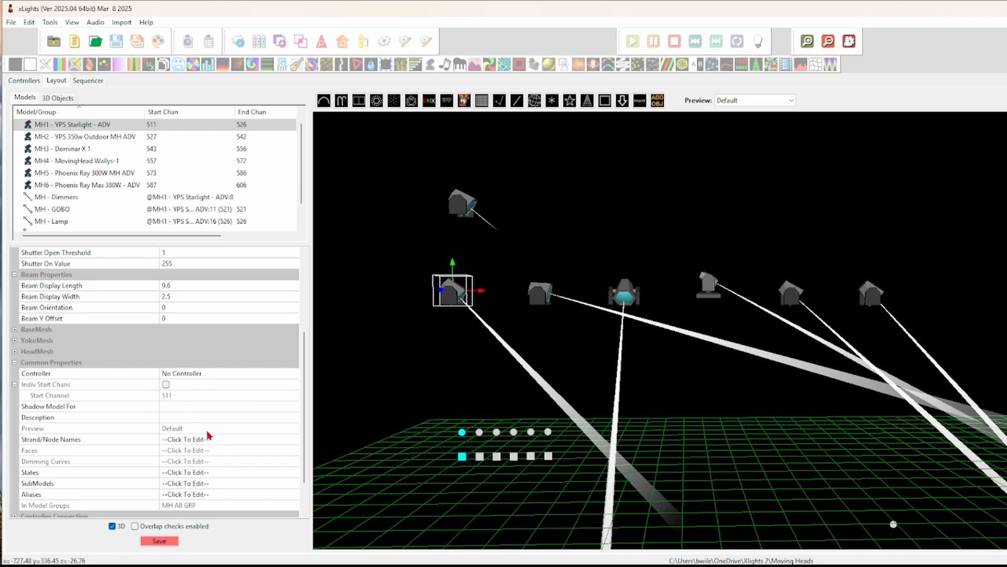
Review MH1's Common Properties and the property groups that follow them.
{"action": "scroll", "coordinate": [209, 435], "scroll_direction": "down", "scroll_amount": 1}
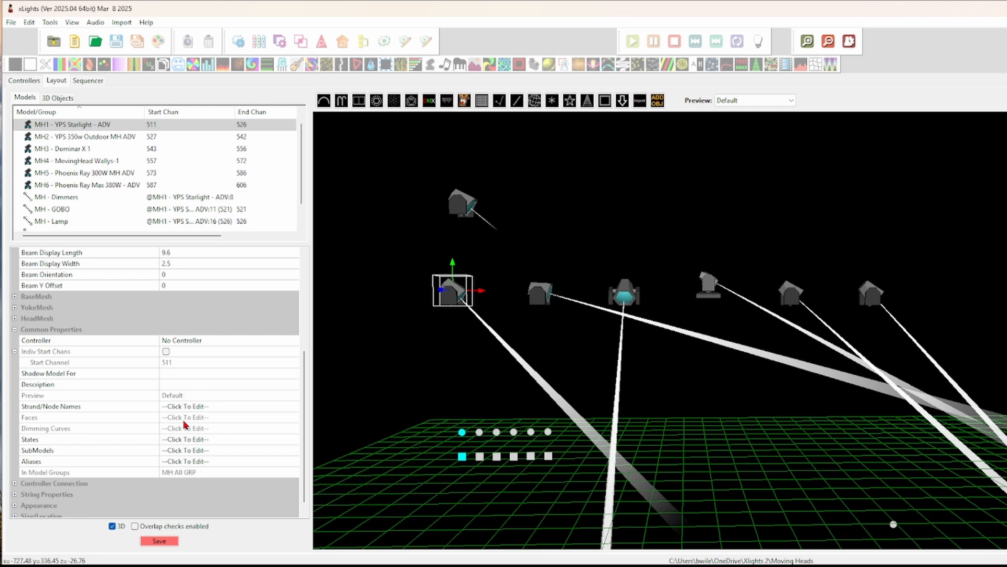
{"action": "scroll", "coordinate": [183, 406], "scroll_direction": "down", "scroll_amount": 1}
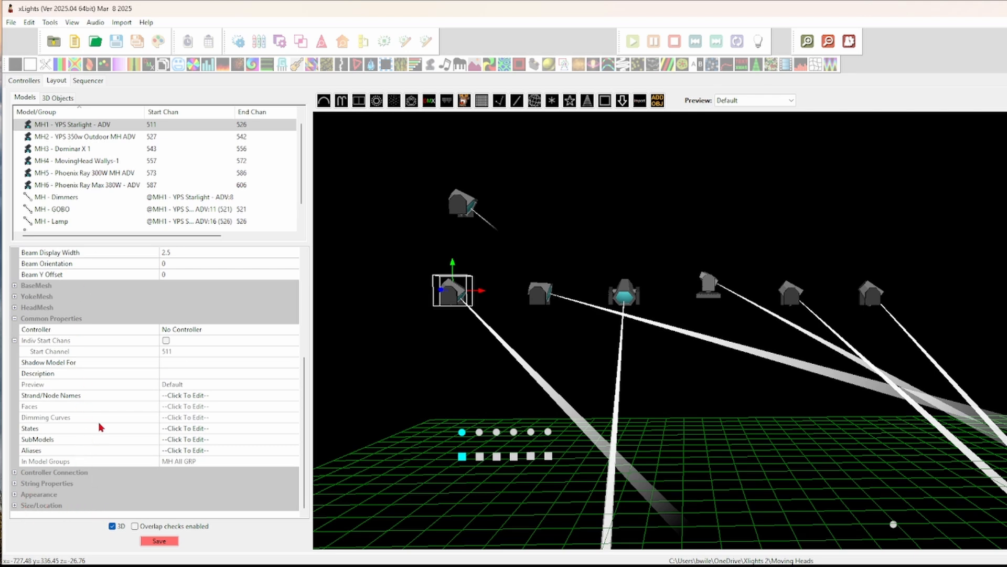
{"action": "scroll", "coordinate": [116, 416], "scroll_direction": "up", "scroll_amount": 1}
{"action": "scroll", "coordinate": [116, 417], "scroll_direction": "down", "scroll_amount": 1}
{"action": "scroll", "coordinate": [159, 397], "scroll_direction": "up", "scroll_amount": 1}
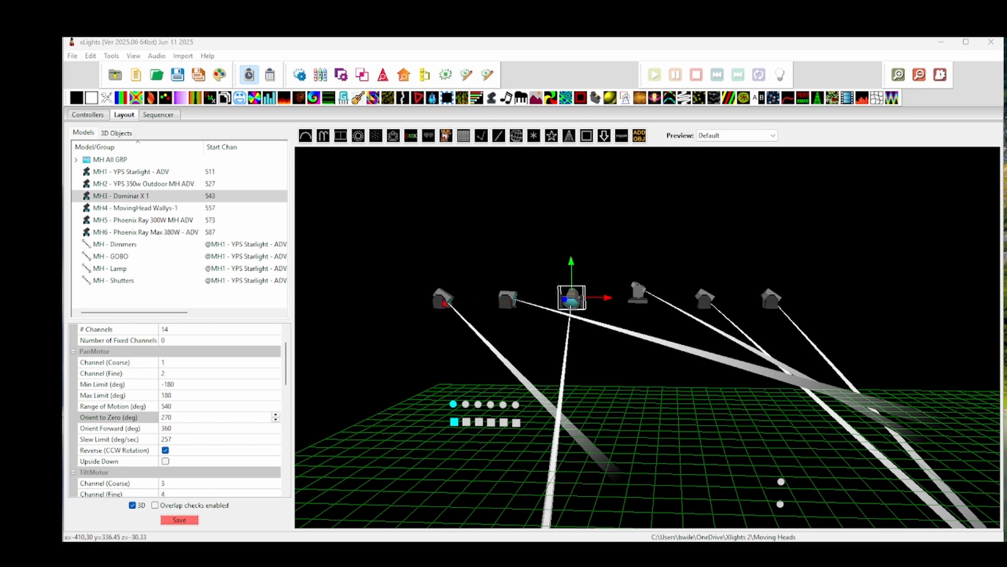
Compare the channel count and PanMotor settings of MH2 and MH1.
{"action": "left_click", "coordinate": [507, 299]}
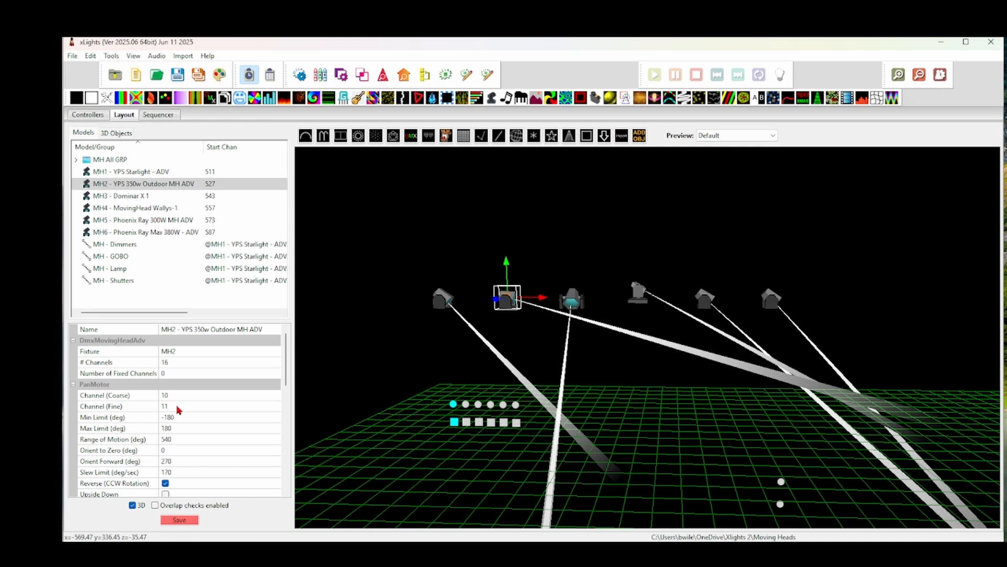
{"action": "left_click", "coordinate": [131, 172]}
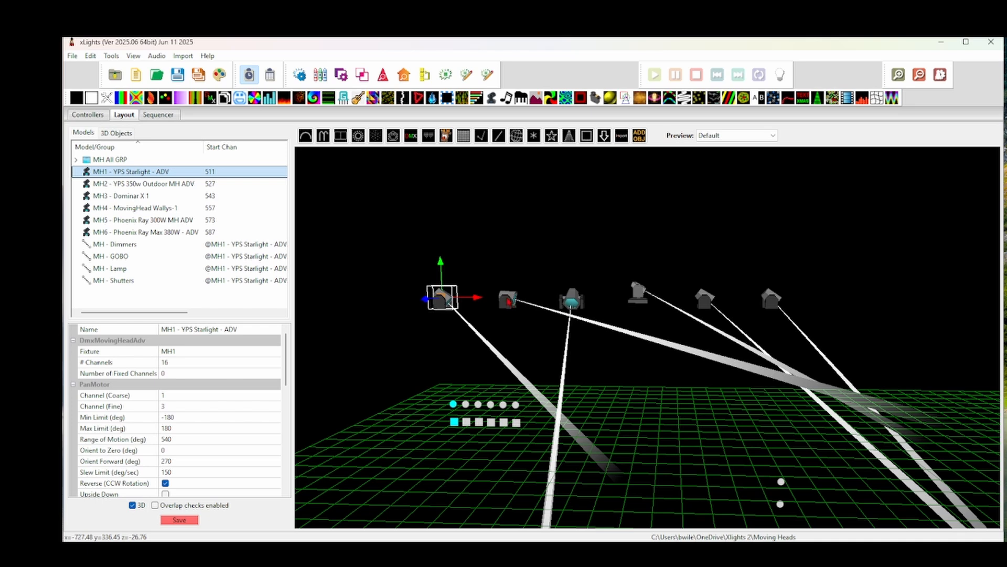
{"action": "left_click", "coordinate": [507, 299]}
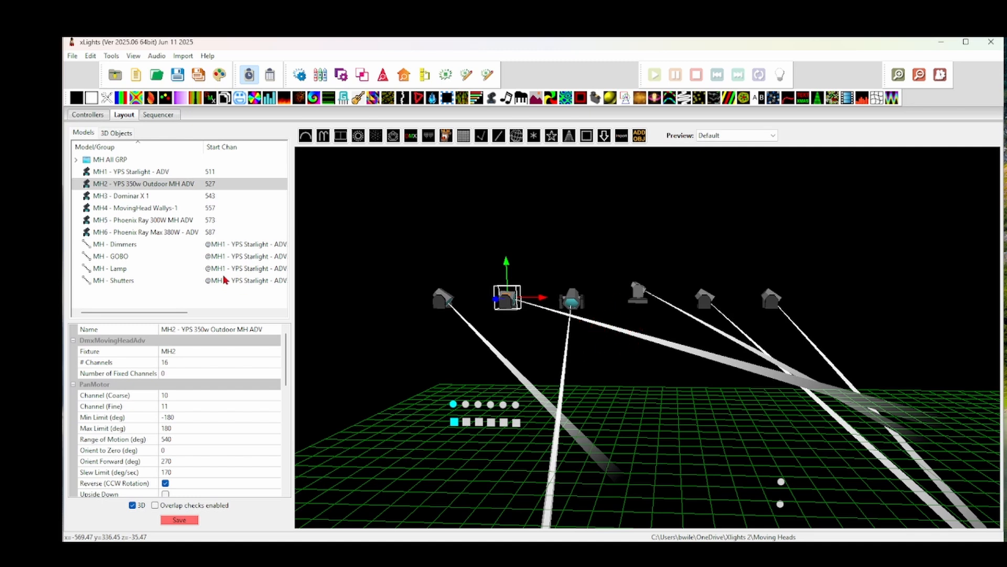
Examine MH3's PanMotor Orient to Zero setting and the direction its head faces in the 3D preview.
{"action": "left_click", "coordinate": [116, 197]}
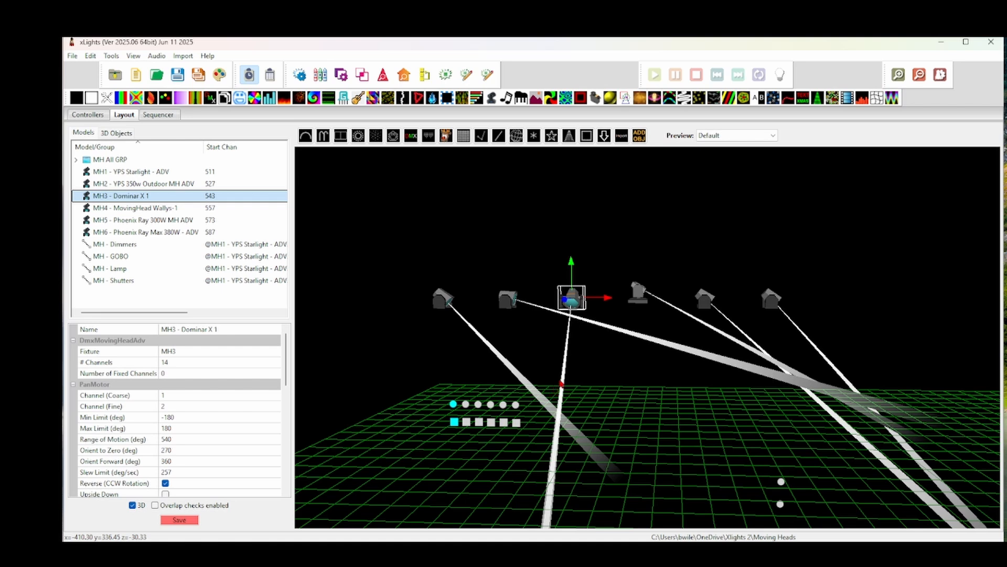
{"action": "left_click", "coordinate": [171, 449]}
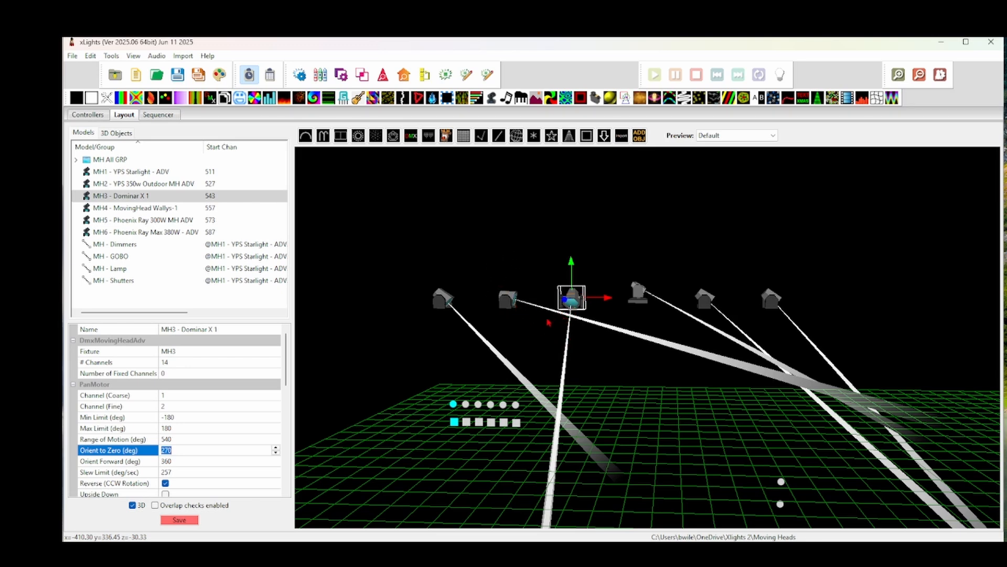
{"action": "left_click_drag", "start_coordinate": [545, 307], "coordinate": [562, 235]}
{"action": "scroll", "coordinate": [547, 351], "scroll_direction": "up", "scroll_amount": 2}
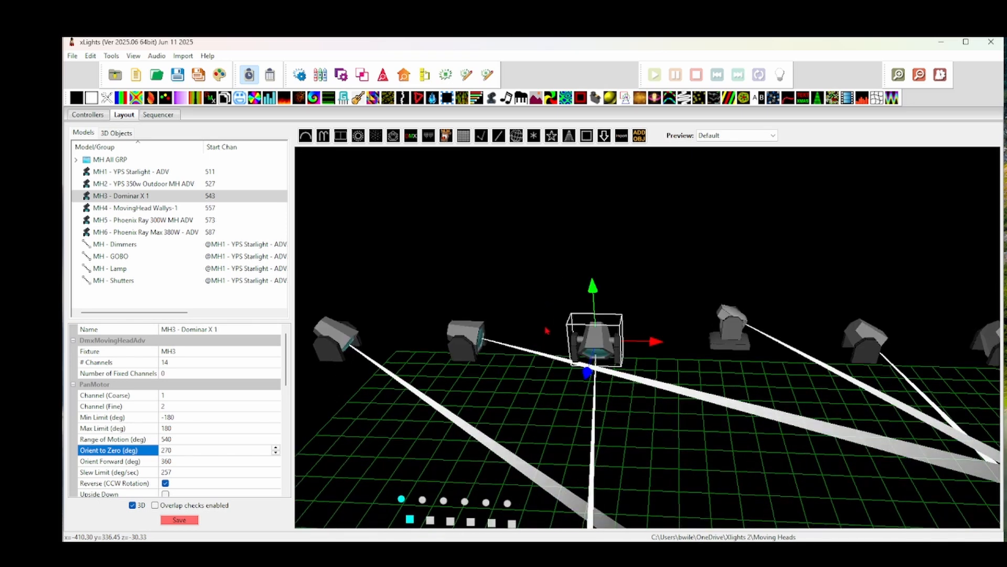
{"action": "scroll", "coordinate": [547, 331], "scroll_direction": "up", "scroll_amount": 1}
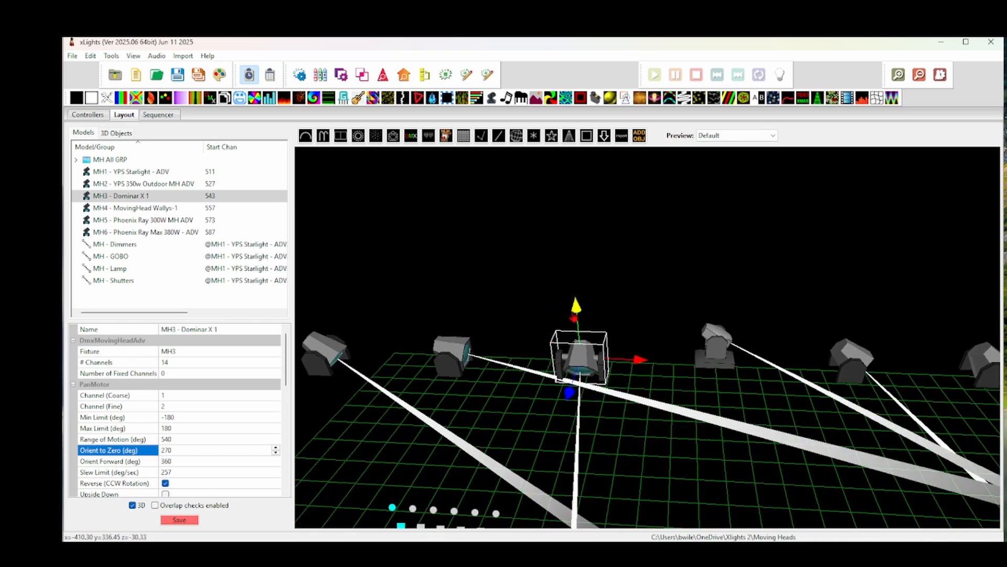
{"action": "scroll", "coordinate": [560, 399], "scroll_direction": "down", "scroll_amount": 5}
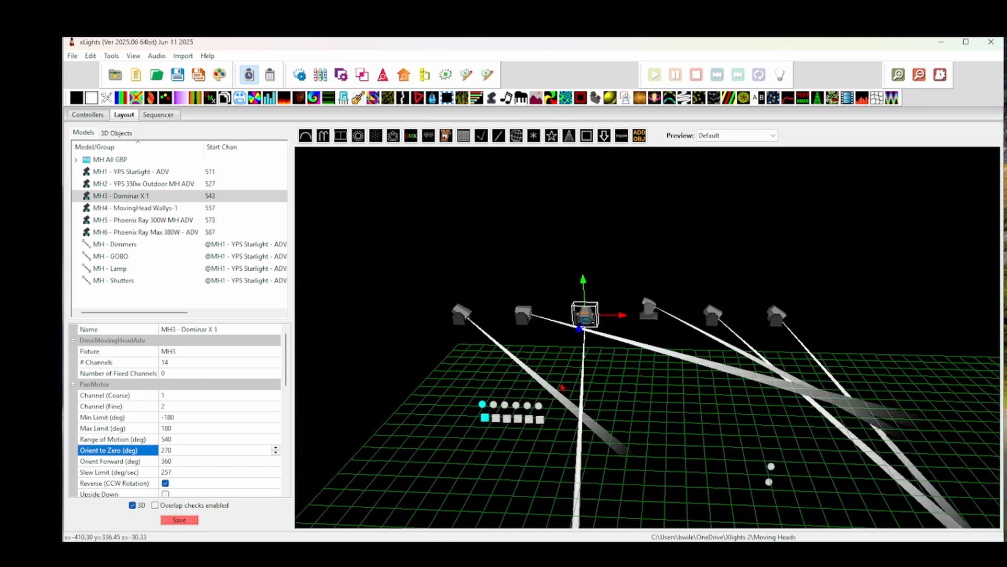
{"action": "scroll", "coordinate": [565, 373], "scroll_direction": "up", "scroll_amount": 4}
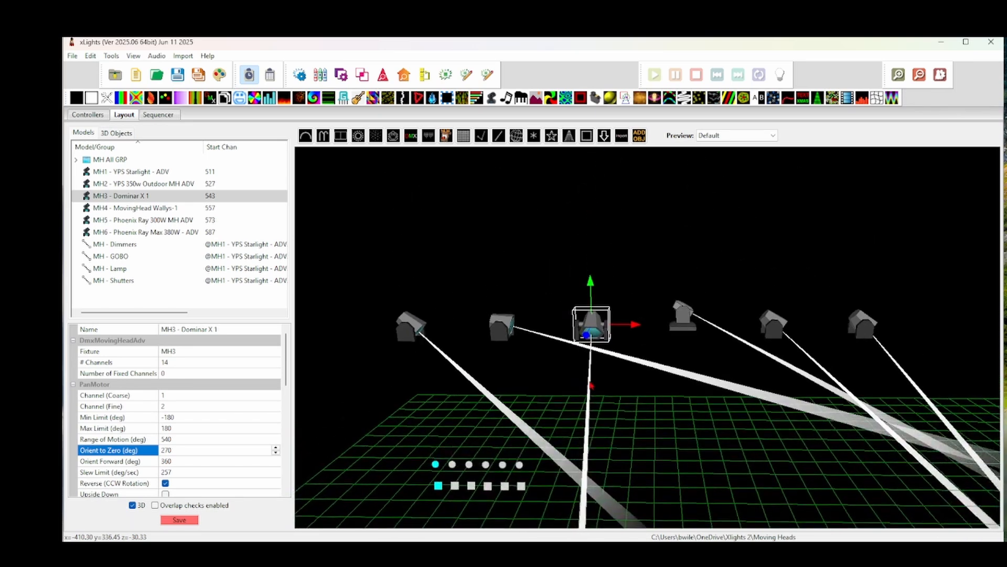
{"action": "scroll", "coordinate": [592, 376], "scroll_direction": "up", "scroll_amount": 1}
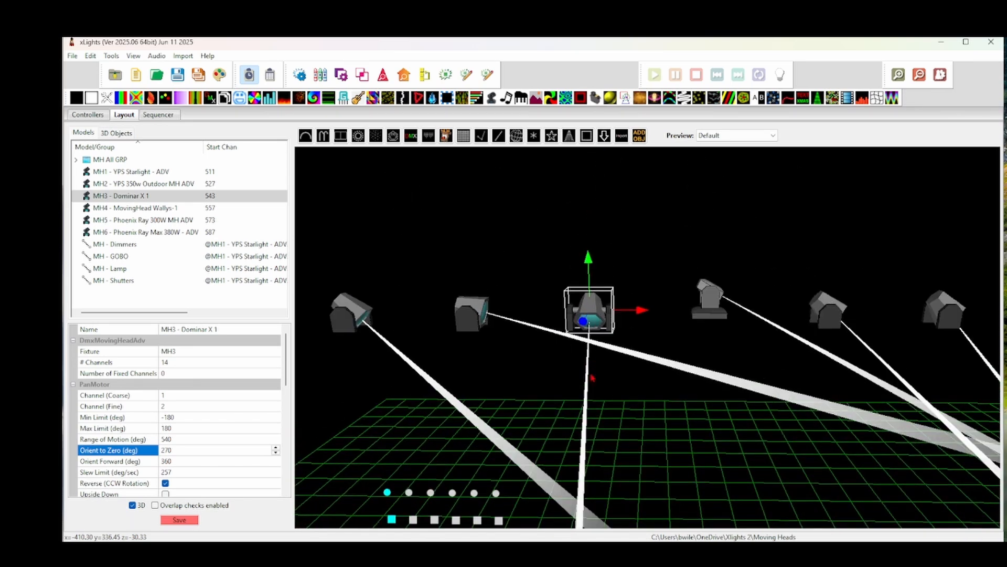
{"action": "scroll", "coordinate": [593, 375], "scroll_direction": "up", "scroll_amount": 2}
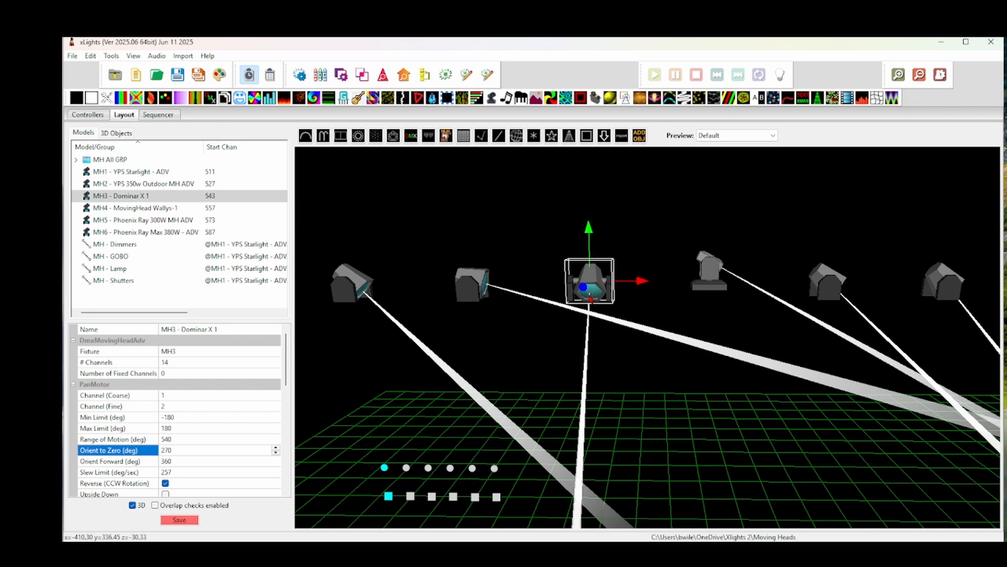
Compare MH3's Orient Forward setting with the Mover Range of Motion slide in PowerPoint.
{"action": "left_click", "coordinate": [181, 460]}
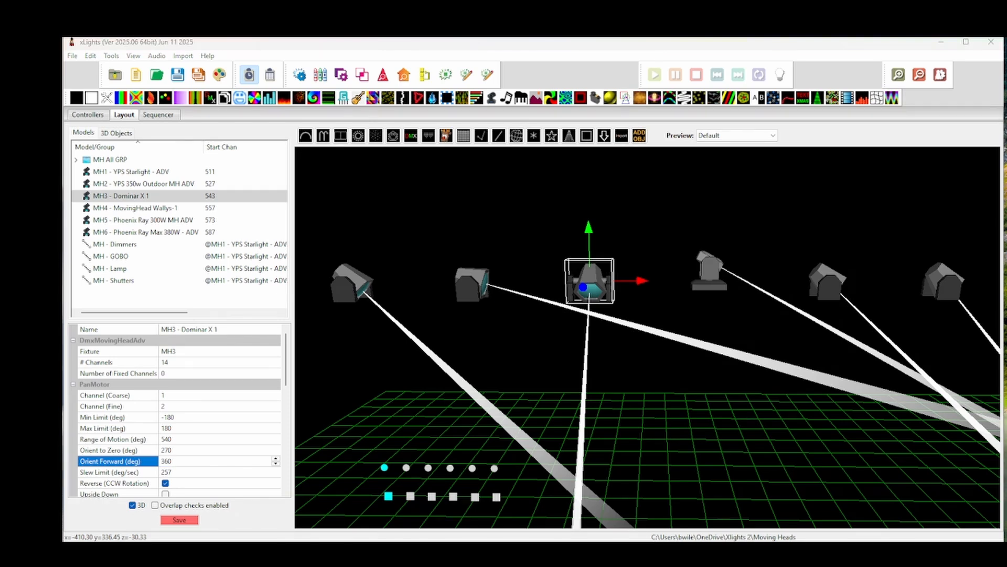
{"action": "key", "text": "alt+Tab"}
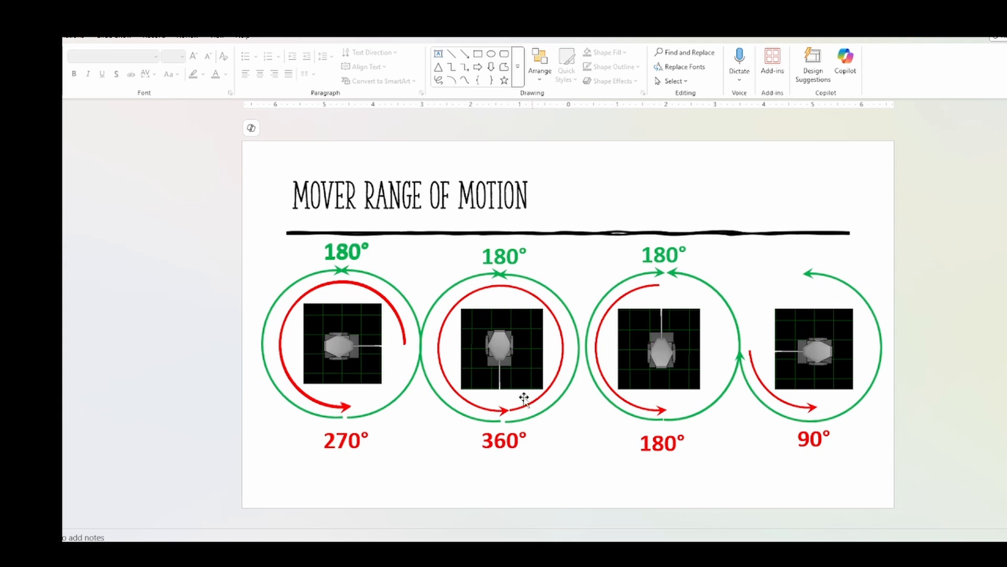
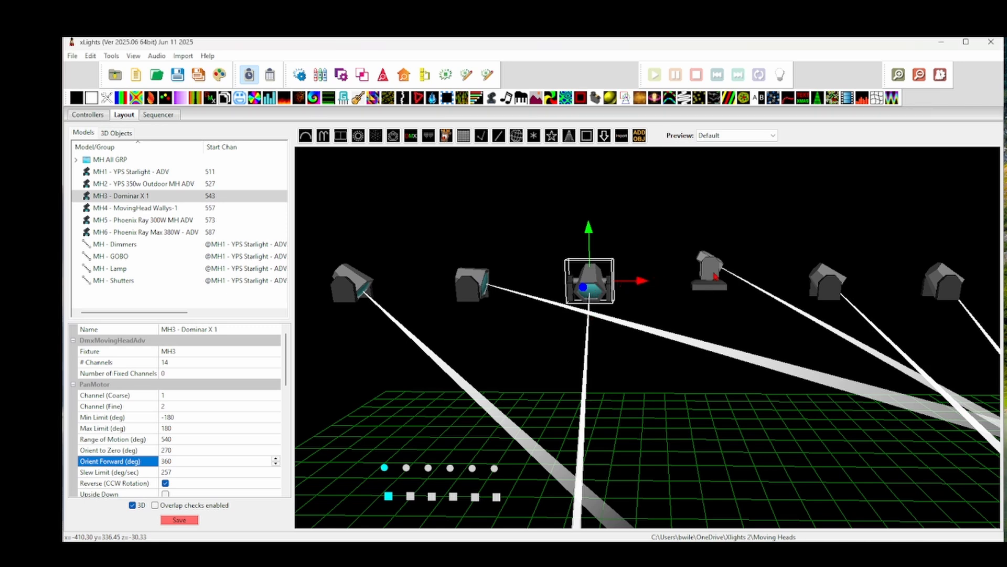
Review MH4's PanMotor settings and expand its Dimmer Properties to check the dimmer channel.
{"action": "left_click", "coordinate": [717, 278]}
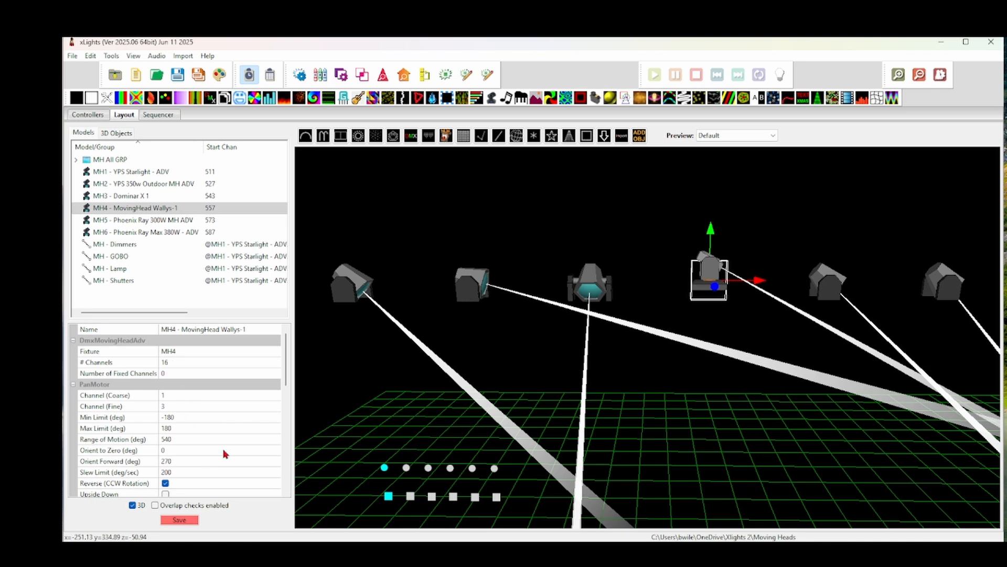
{"action": "scroll", "coordinate": [195, 473], "scroll_direction": "down", "scroll_amount": 3}
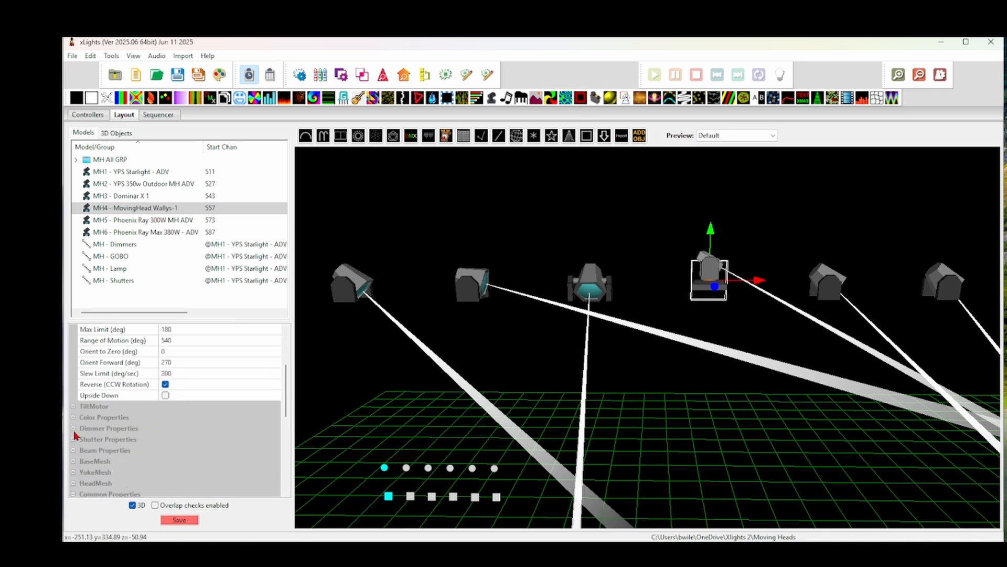
{"action": "left_click", "coordinate": [74, 428]}
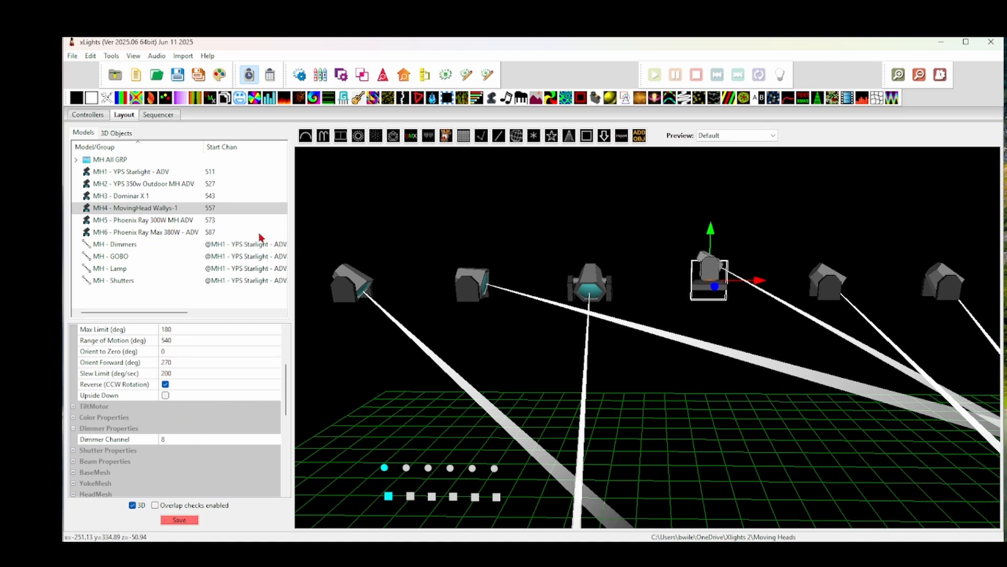
Review MH5's PanMotor settings and expand its TiltMotor group to check the coarse and fine channels.
{"action": "left_click", "coordinate": [137, 221]}
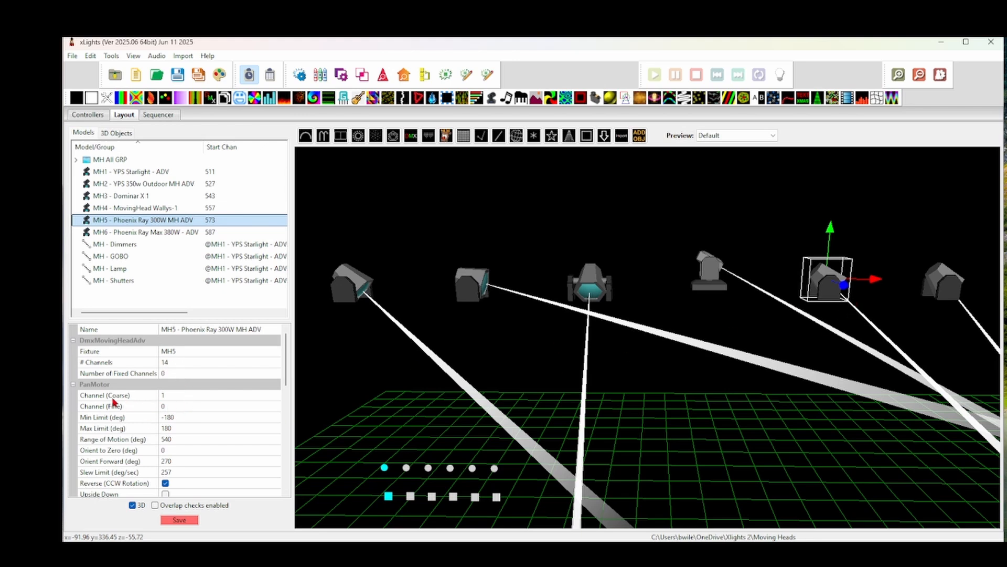
{"action": "scroll", "coordinate": [79, 406], "scroll_direction": "down", "scroll_amount": 2}
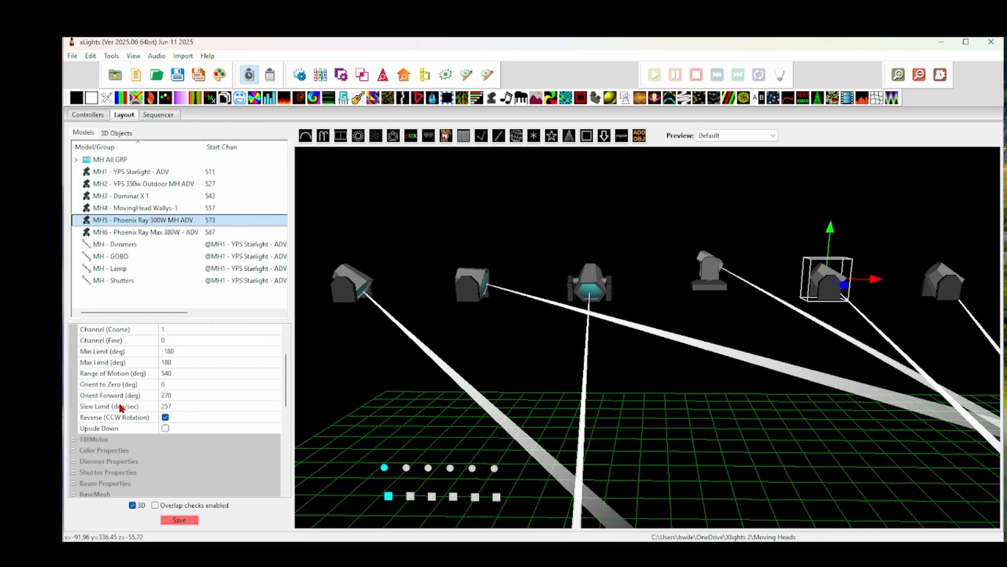
{"action": "left_click", "coordinate": [73, 439]}
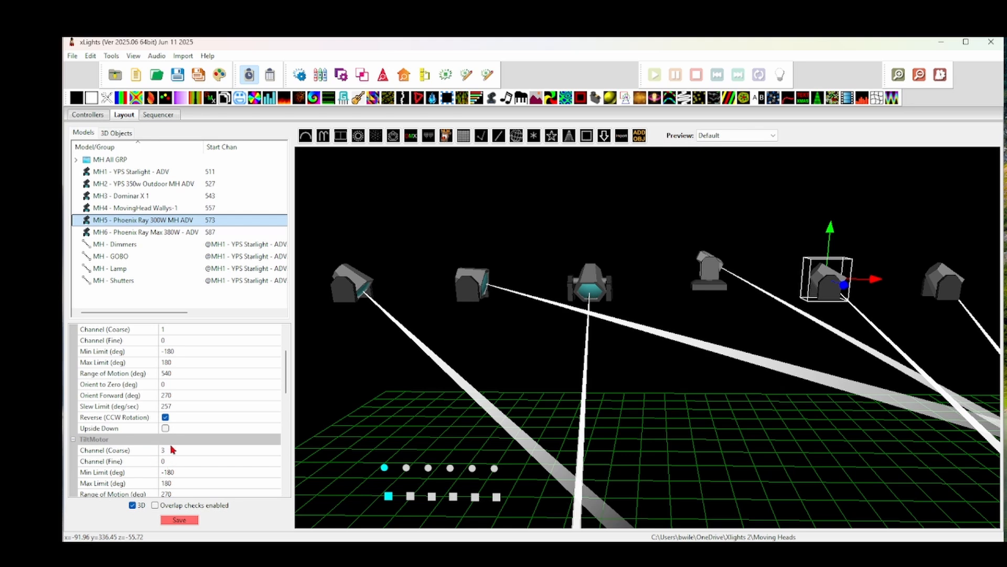
{"action": "scroll", "coordinate": [170, 429], "scroll_direction": "up", "scroll_amount": 1}
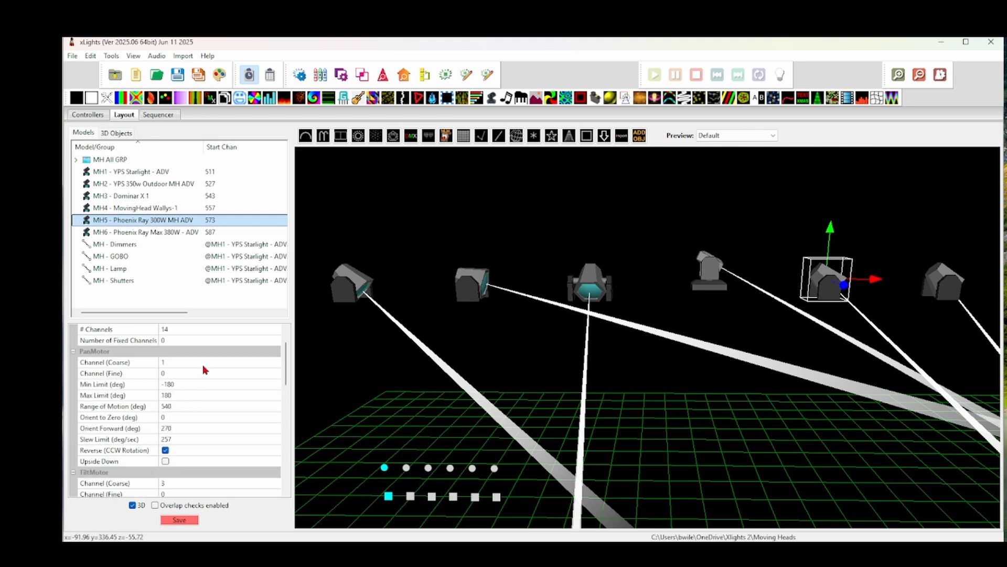
{"action": "scroll", "coordinate": [166, 371], "scroll_direction": "up", "scroll_amount": 1}
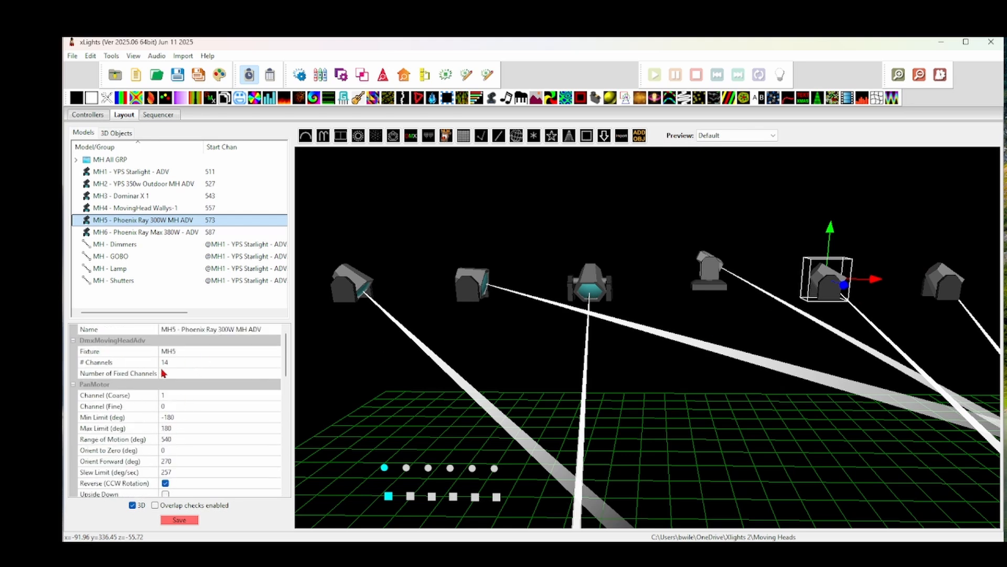
Review MH6's channel count and PanMotor settings, and save the layout.
{"action": "left_click", "coordinate": [948, 291]}
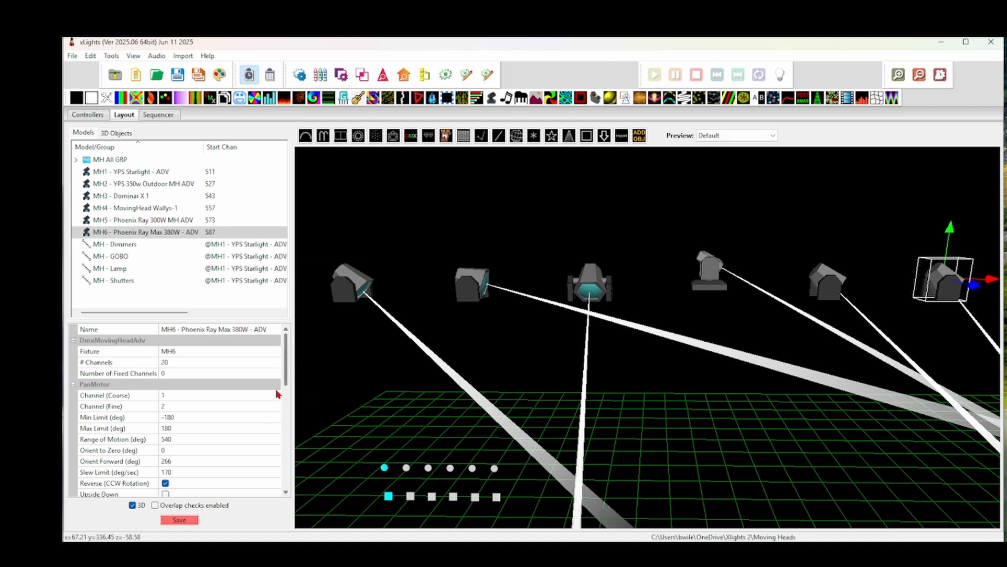
{"action": "left_click", "coordinate": [182, 520]}
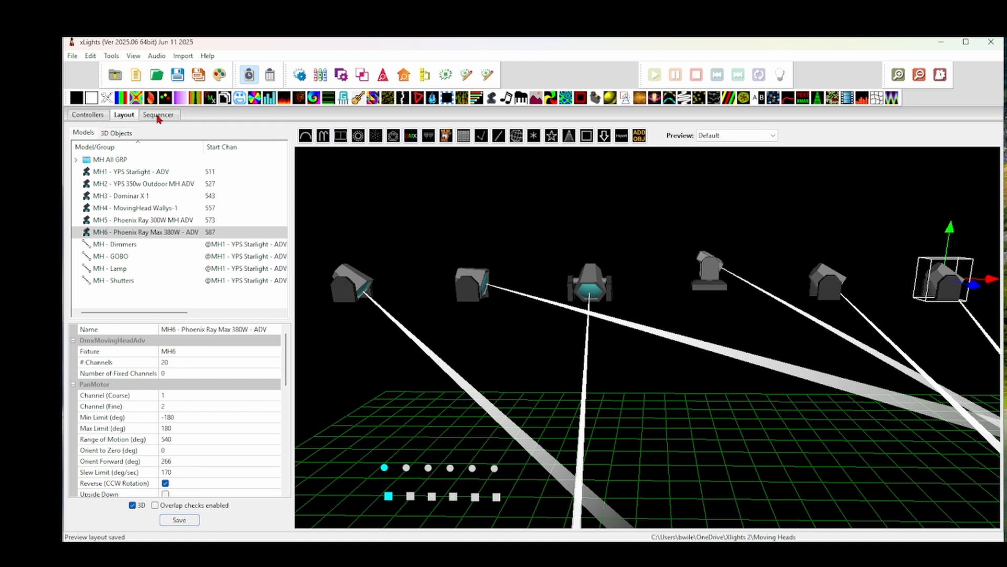
Show the sequence and inspect the moving heads in the enlarged House Preview, restoring its size when done.
{"action": "left_click", "coordinate": [157, 116]}
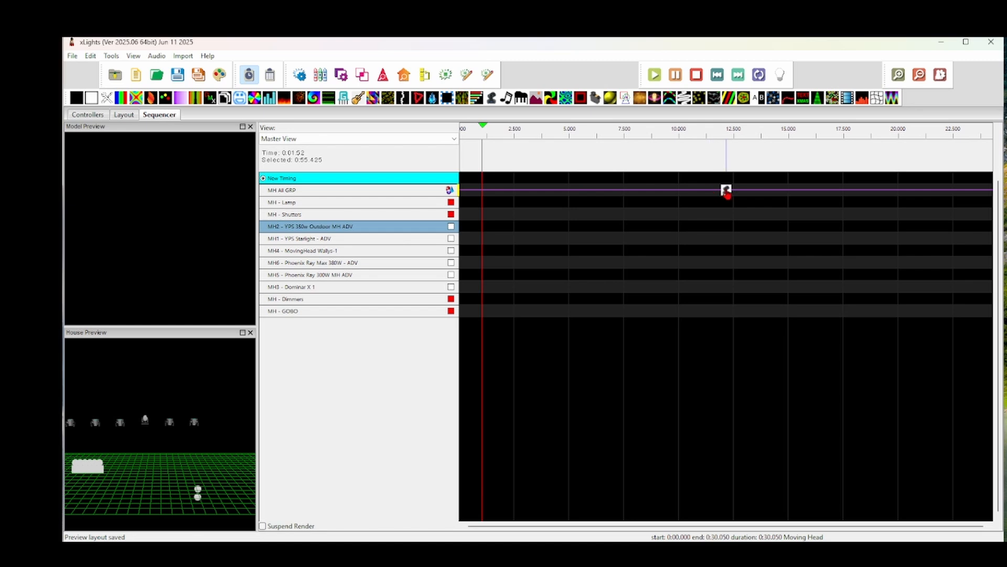
{"action": "left_click", "coordinate": [242, 334]}
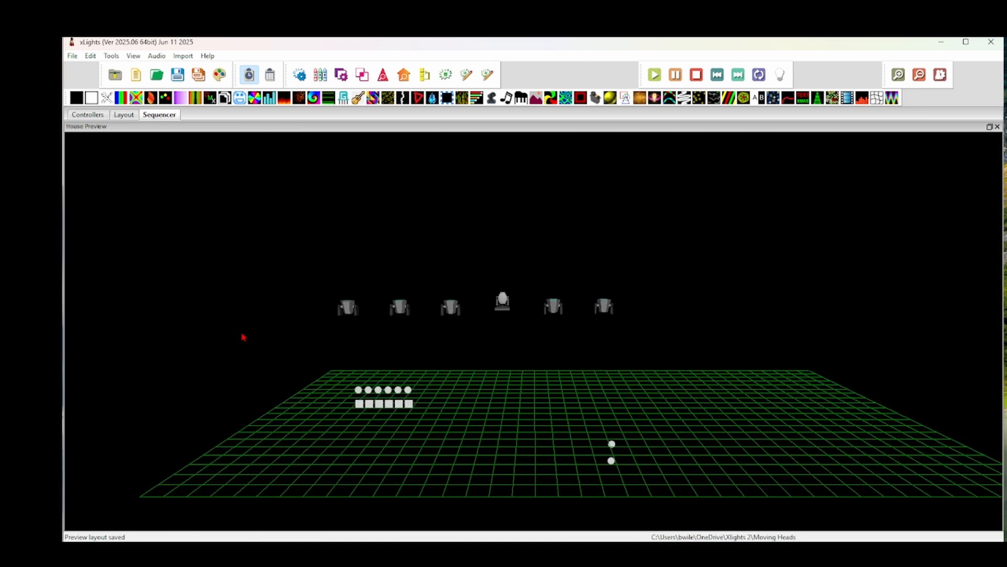
{"action": "left_click", "coordinate": [990, 126]}
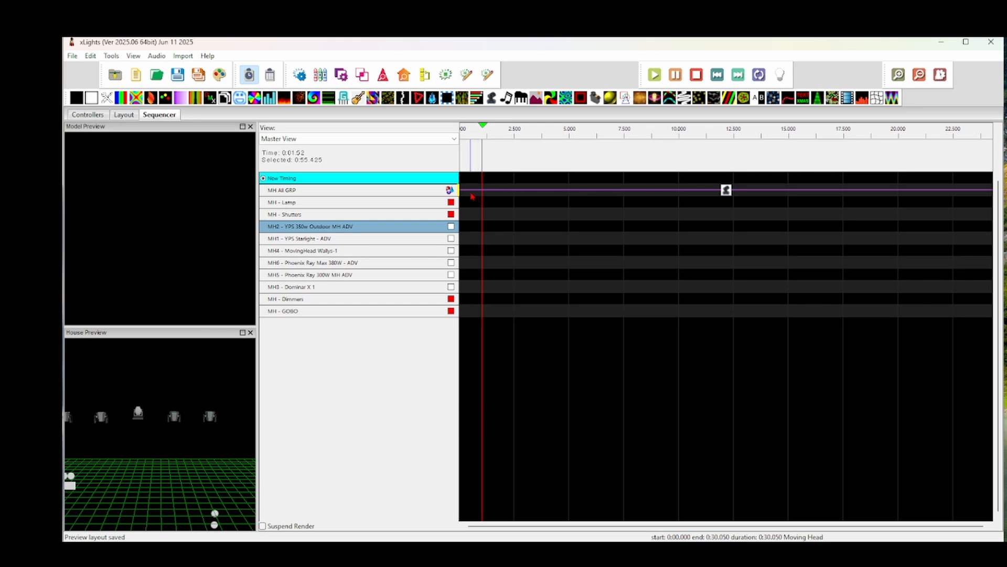
Move the start of the MH All GRP Moving Head effect to about 2.6 seconds and check the enlarged House Preview.
{"action": "left_click_drag", "start_coordinate": [458, 190], "coordinate": [517, 190]}
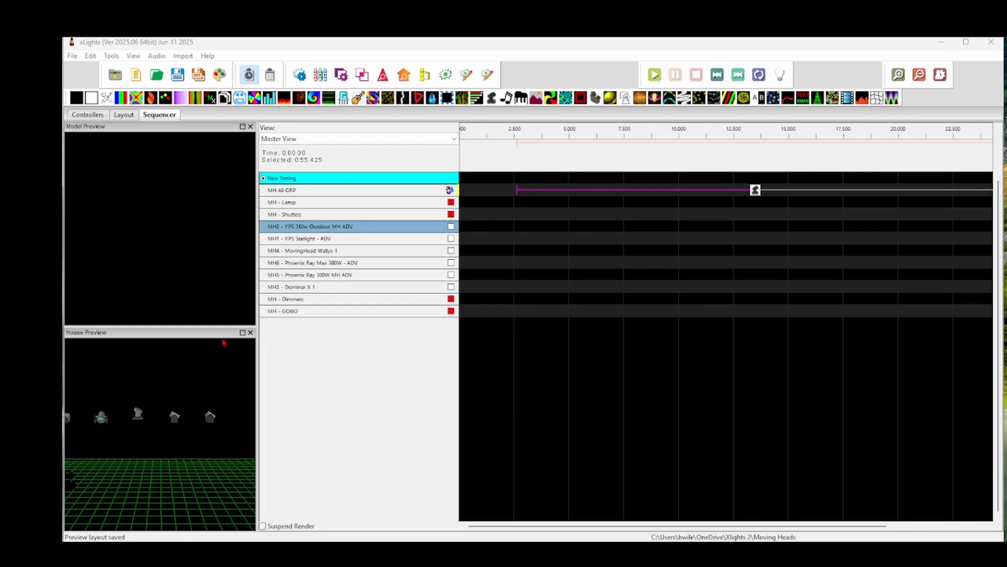
{"action": "left_click", "coordinate": [243, 332]}
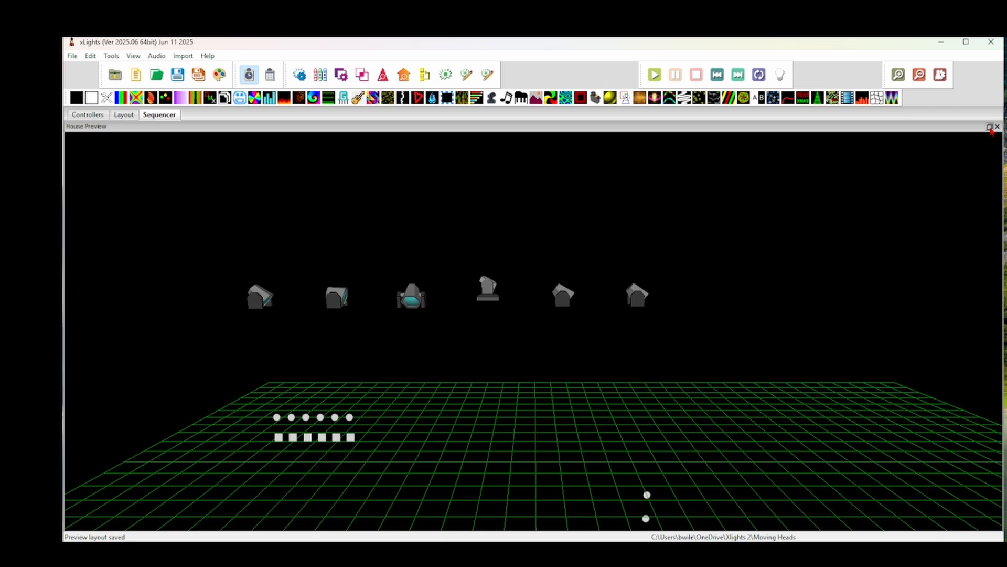
{"action": "left_click", "coordinate": [990, 127]}
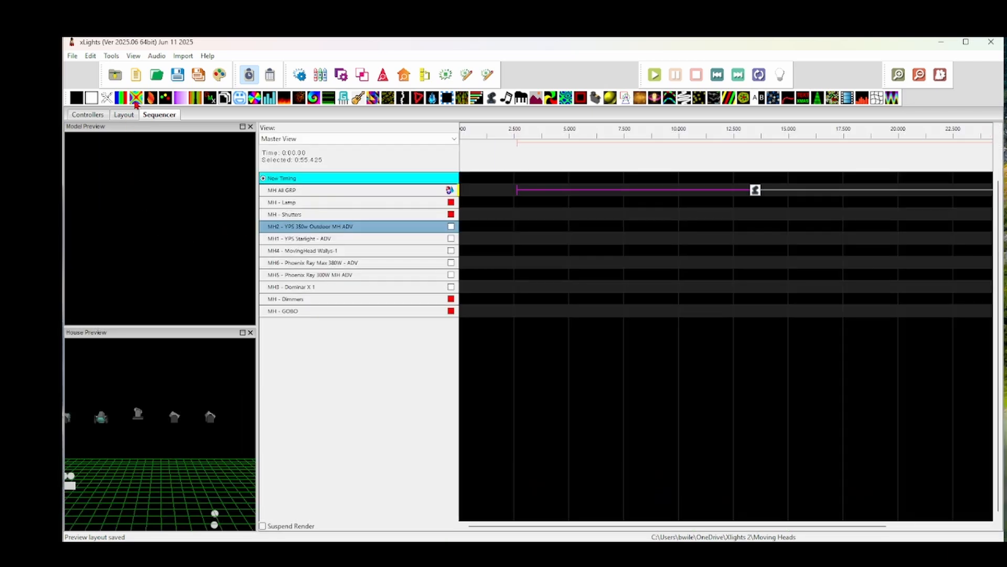
Look at the layout briefly, return to the sequence, and play it for a moment before stopping playback.
{"action": "left_click", "coordinate": [126, 117]}
{"action": "left_click", "coordinate": [159, 114]}
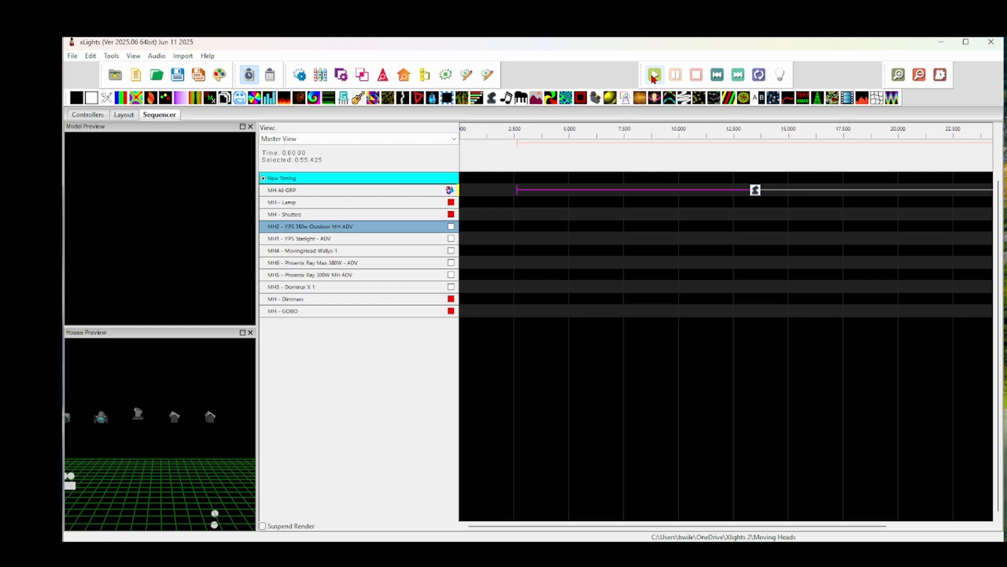
{"action": "left_click", "coordinate": [653, 76]}
{"action": "left_click", "coordinate": [696, 75]}
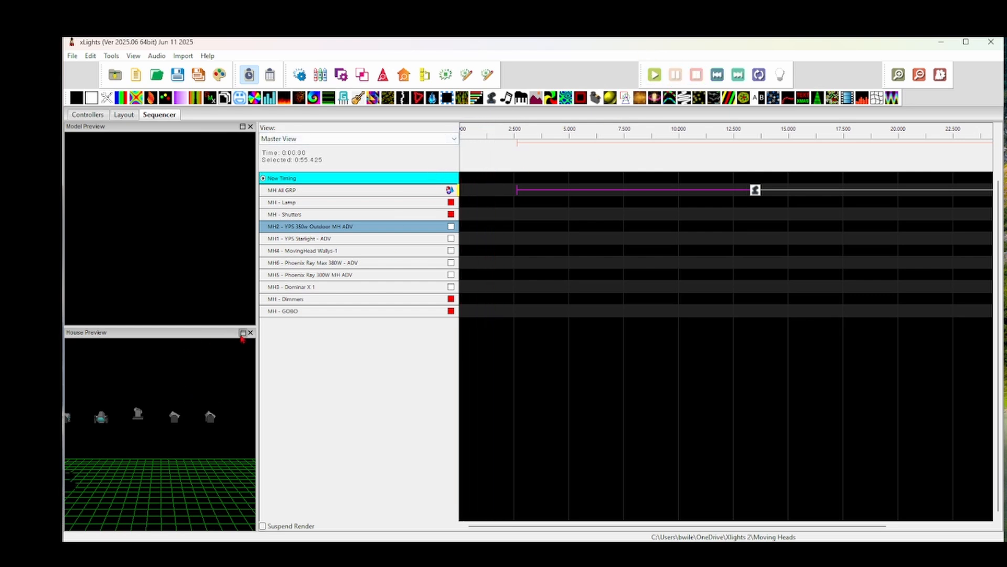
Play the sequence in the enlarged House Preview, pausing to inspect the moving heads' orientation, and restore the preview's size when done.
{"action": "left_click", "coordinate": [243, 333]}
{"action": "key", "text": "space"}
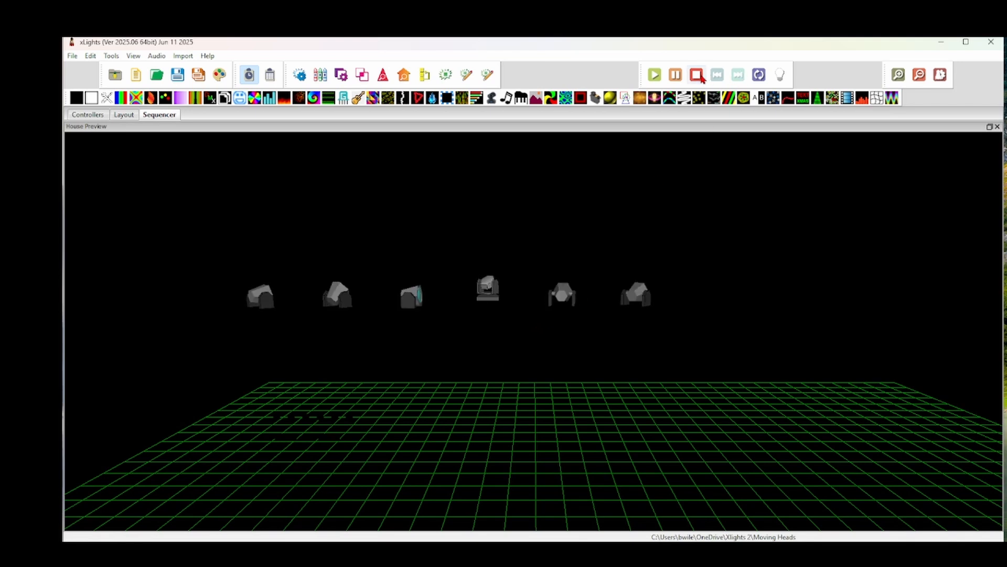
{"action": "left_click", "coordinate": [677, 77]}
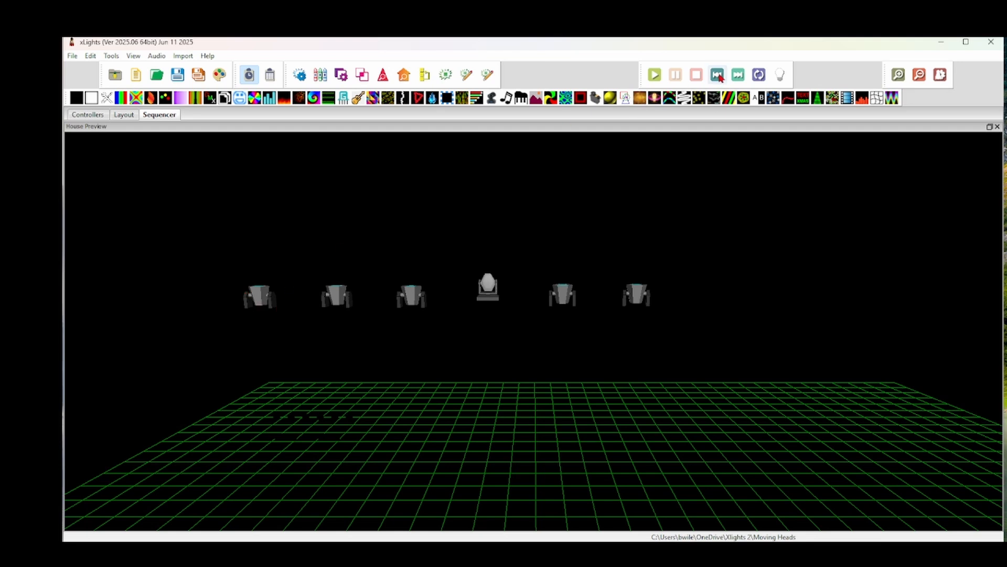
{"action": "left_click", "coordinate": [653, 74]}
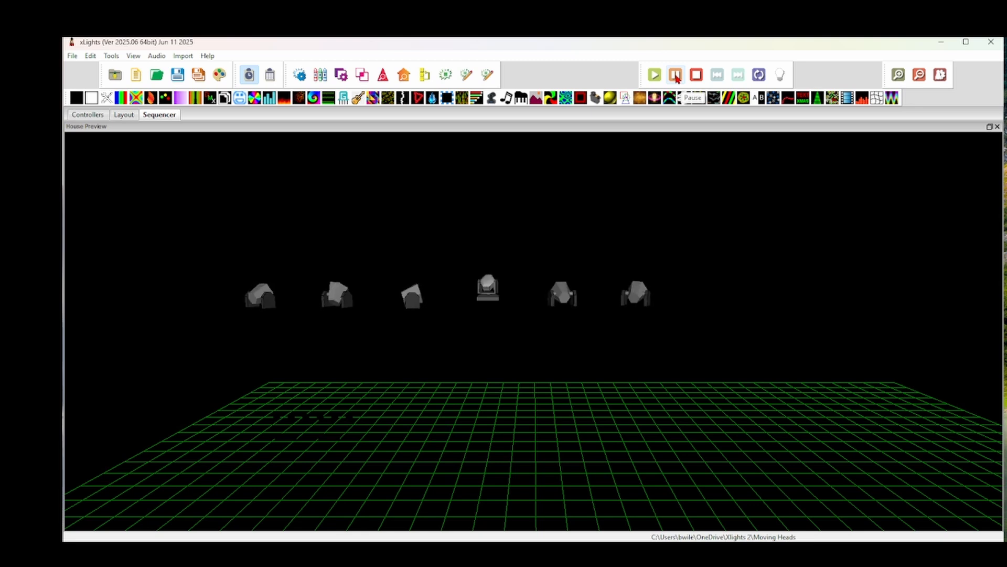
{"action": "left_click", "coordinate": [676, 76]}
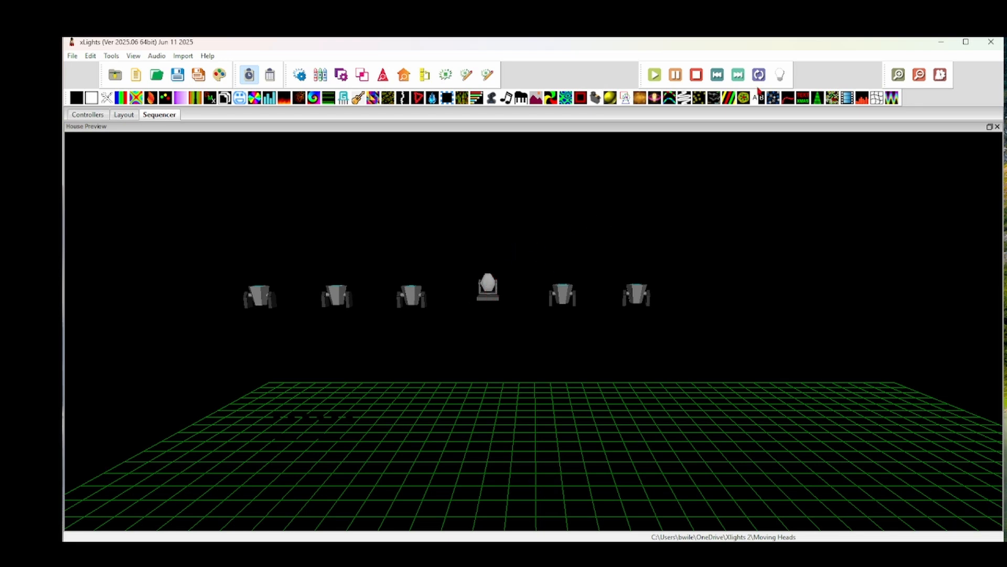
{"action": "left_click", "coordinate": [661, 76]}
{"action": "left_click", "coordinate": [696, 75]}
{"action": "left_click", "coordinate": [990, 128]}
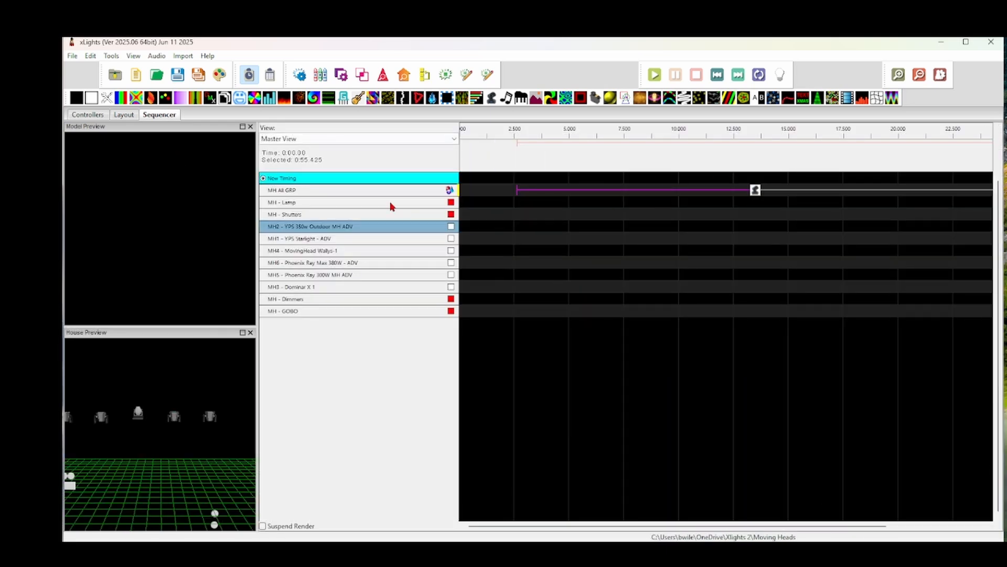
{"action": "left_click", "coordinate": [242, 333]}
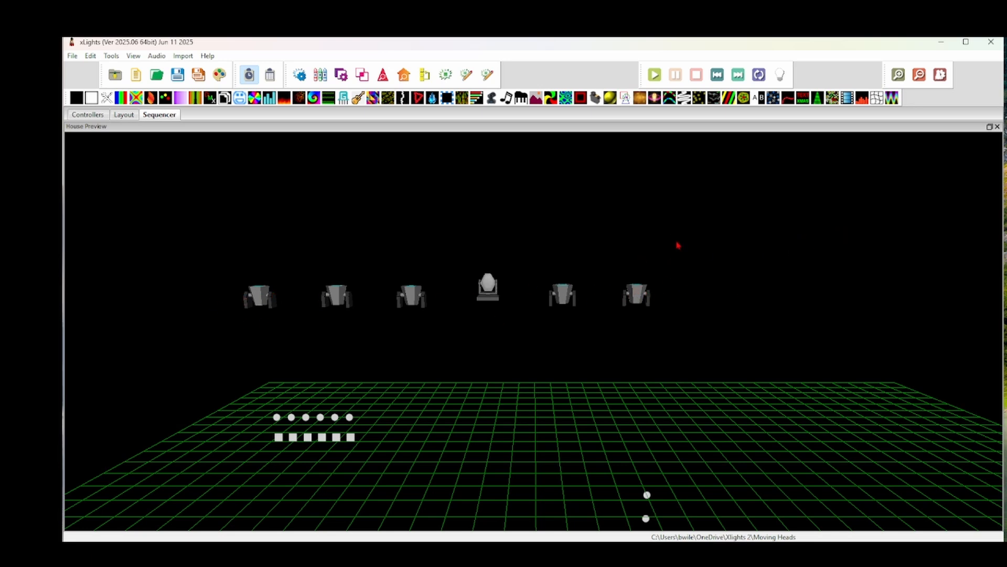
{"action": "left_click", "coordinate": [989, 126]}
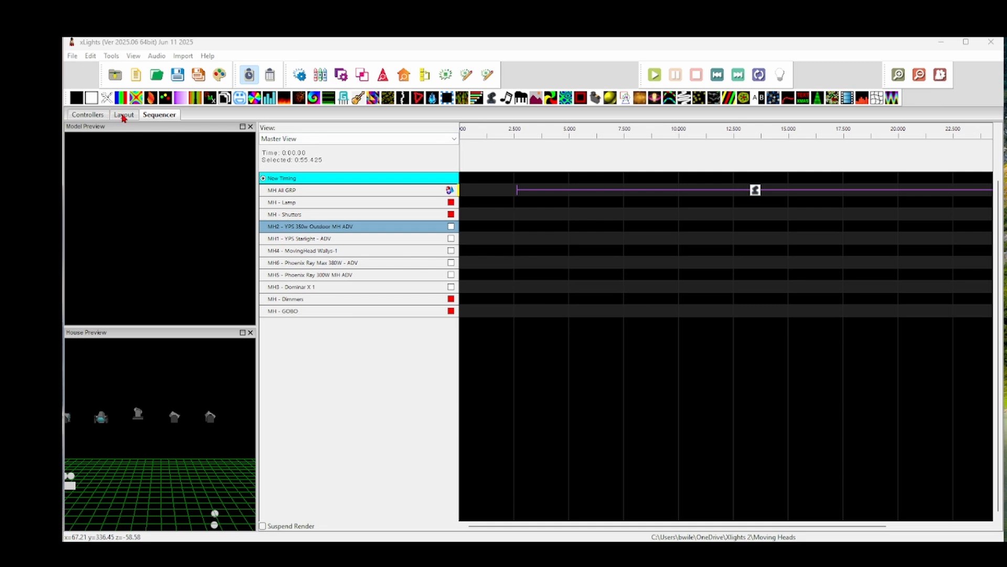
Show the layout and try creating a group named MH All GRP from models MH1 to MH6, cancelling at the name prompt.
{"action": "left_click", "coordinate": [124, 116]}
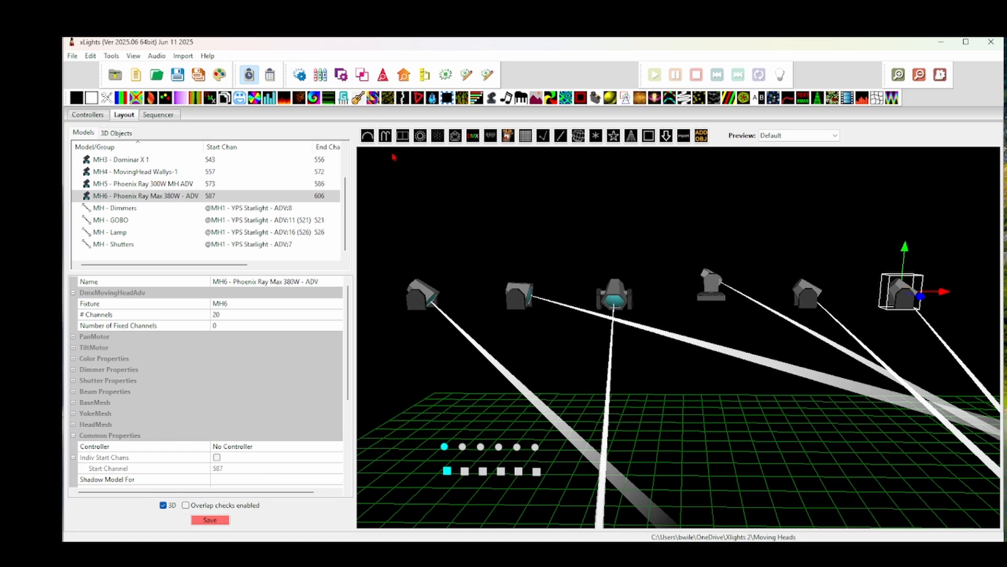
{"action": "scroll", "coordinate": [186, 208], "scroll_direction": "up", "scroll_amount": 1}
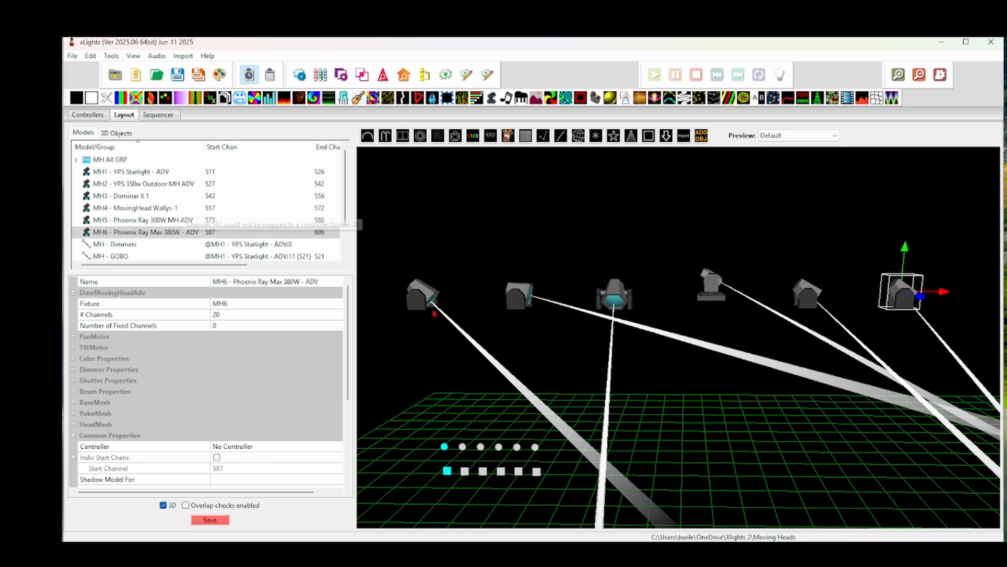
{"action": "left_click", "coordinate": [135, 172]}
{"action": "left_click", "coordinate": [134, 232], "text": "shift"}
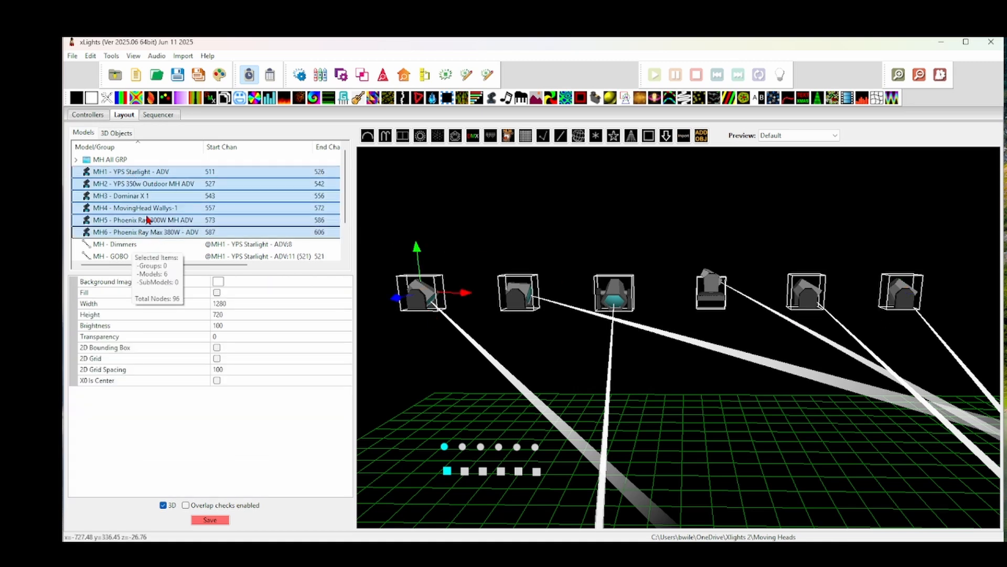
{"action": "right_click", "coordinate": [147, 216]}
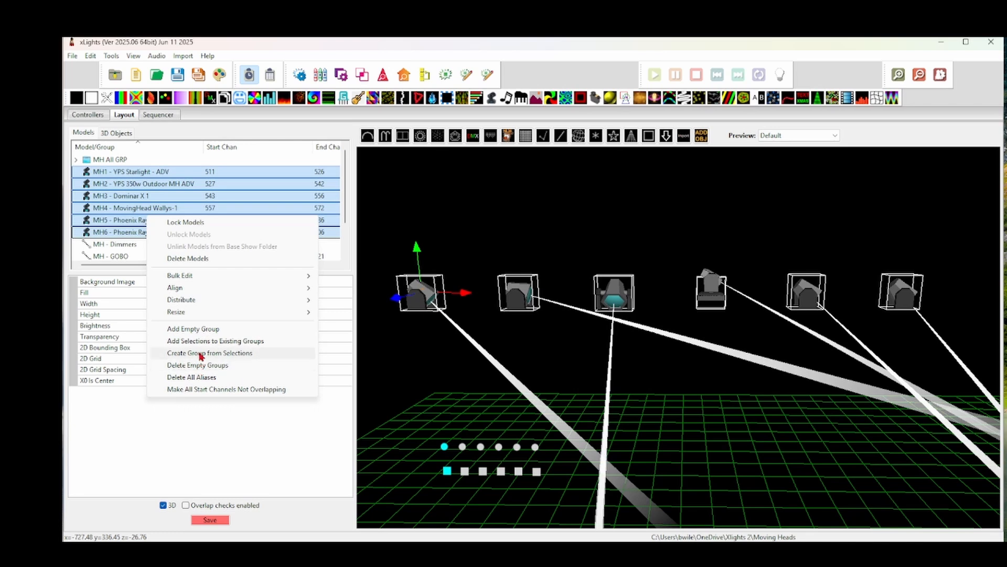
{"action": "left_click", "coordinate": [201, 354]}
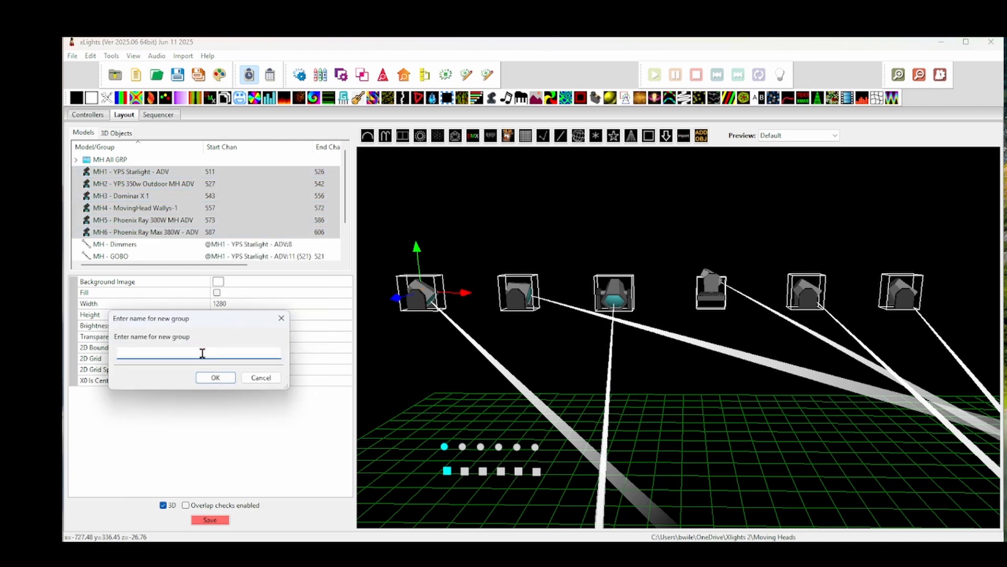
{"action": "type", "text": "MH All GRP"}
{"action": "left_click", "coordinate": [261, 378]}
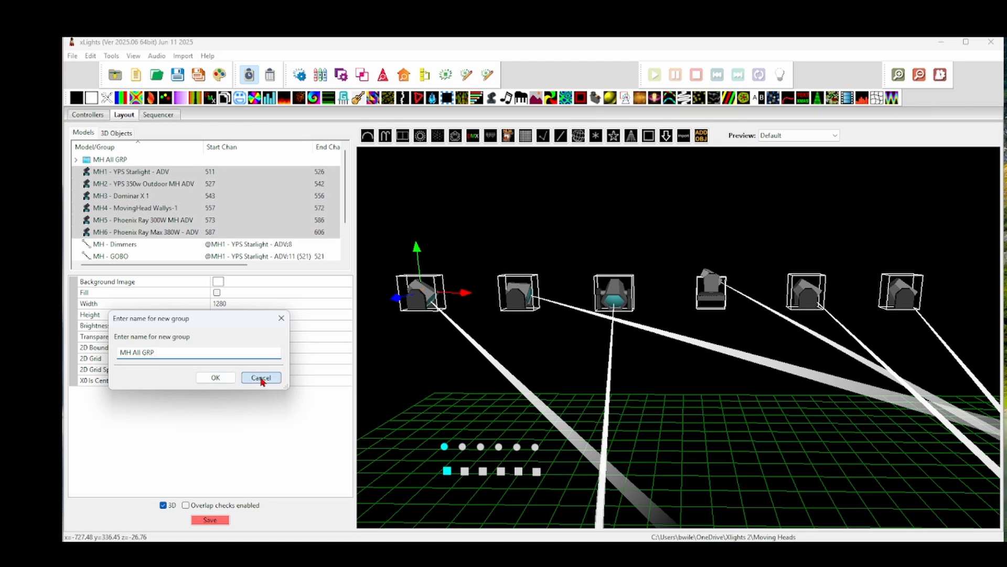
Review the settings of the existing MH All GRP group and the string start channels of the MH - Dimmers model.
{"action": "left_click", "coordinate": [110, 159]}
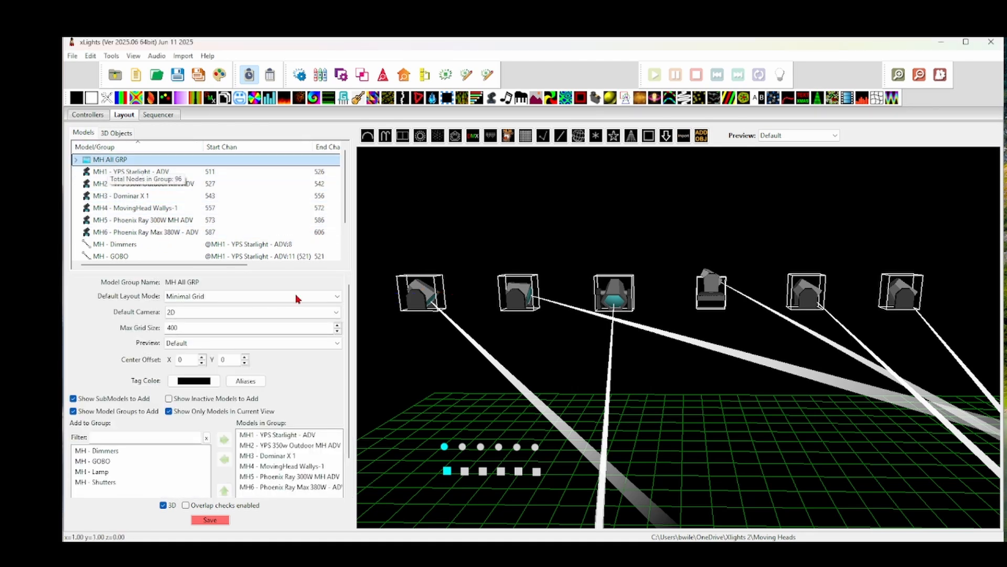
{"action": "left_click_drag", "start_coordinate": [475, 388], "coordinate": [478, 388]}
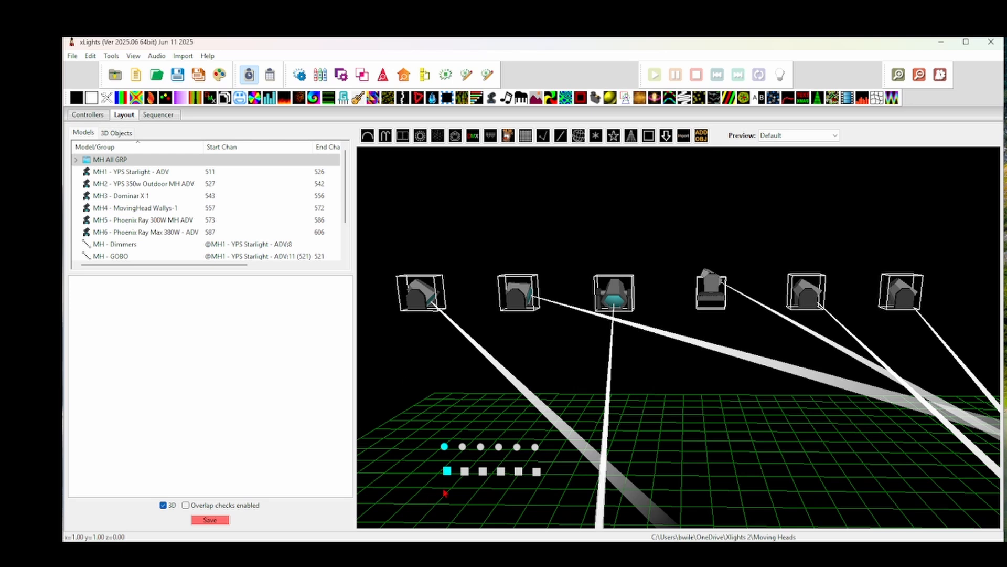
{"action": "left_click", "coordinate": [137, 244]}
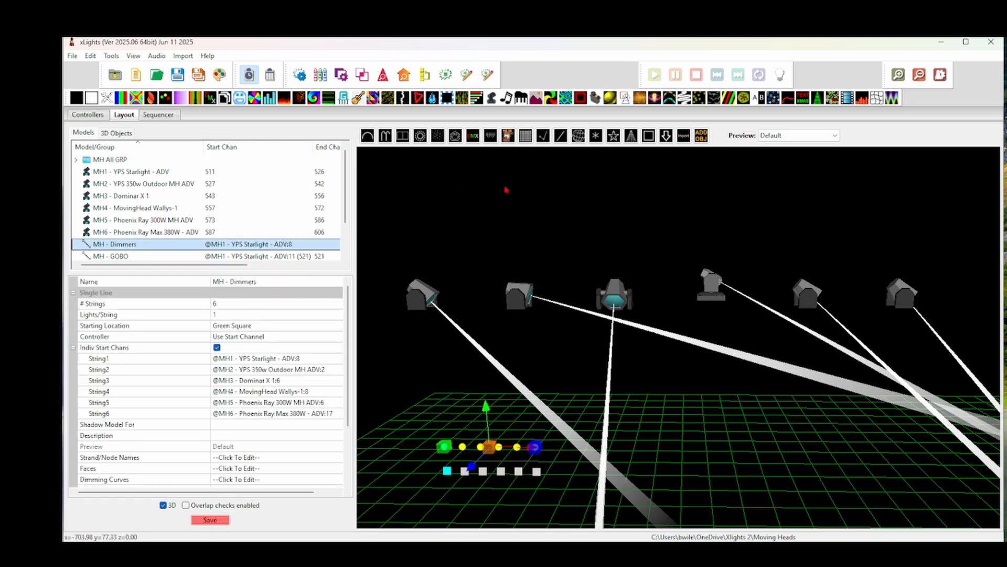
Draw a horizontal Single Line model above the moving heads and name it MH Shutters 2.
{"action": "left_click", "coordinate": [562, 138]}
{"action": "left_click_drag", "start_coordinate": [412, 203], "coordinate": [560, 204]}
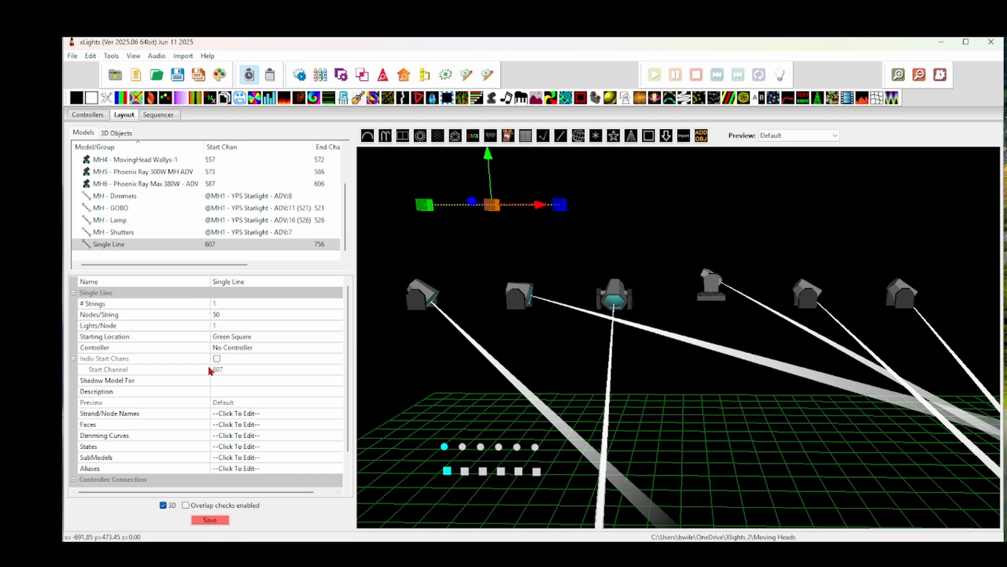
{"action": "left_click", "coordinate": [246, 284]}
{"action": "type", "text": "MH Shutters 2"}
Set MH Shutters 2 to 6 strings with 1 node per string.
{"action": "left_click", "coordinate": [256, 307]}
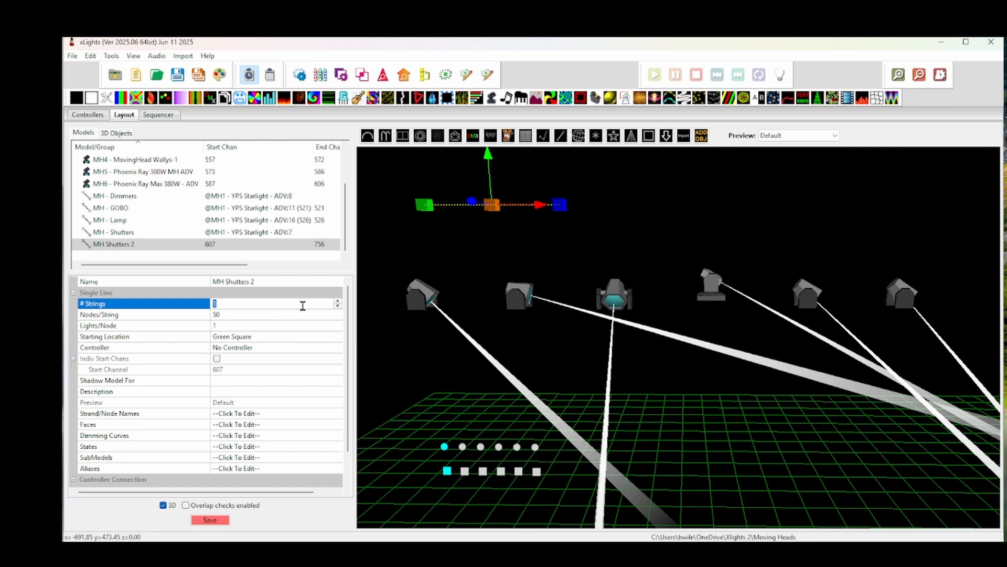
{"action": "type", "text": "6"}
{"action": "key", "text": "Return"}
{"action": "left_click", "coordinate": [218, 315]}
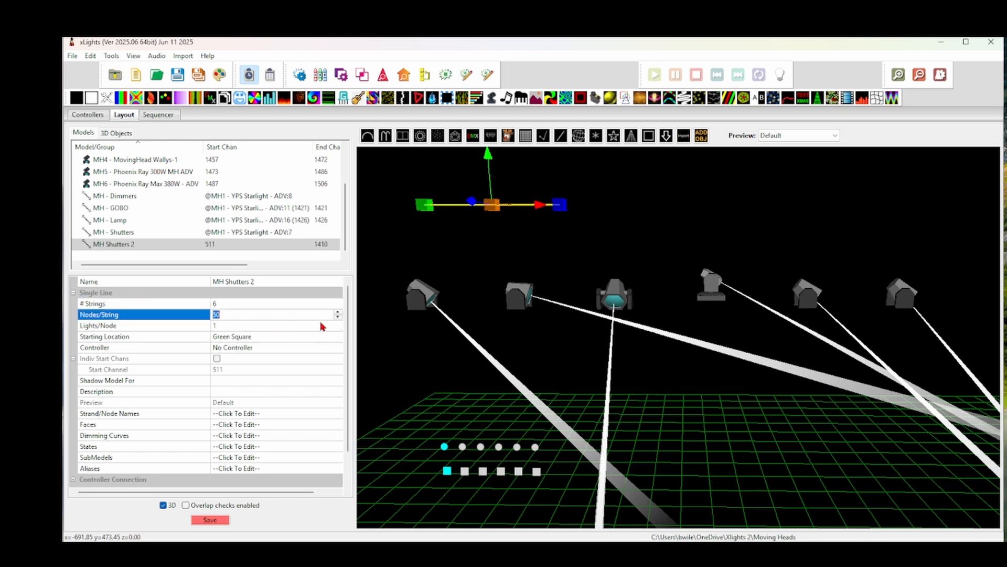
{"action": "type", "text": "1"}
{"action": "key", "text": "Return"}
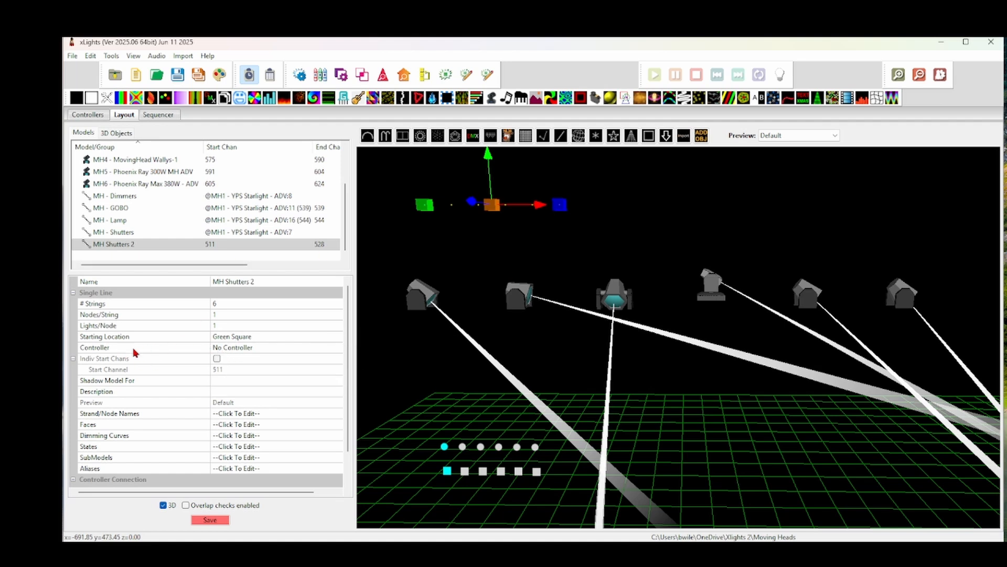
Set MH Shutters 2's controller to Use Start Channel and enable individual start channels for its strings.
{"action": "left_click", "coordinate": [234, 350]}
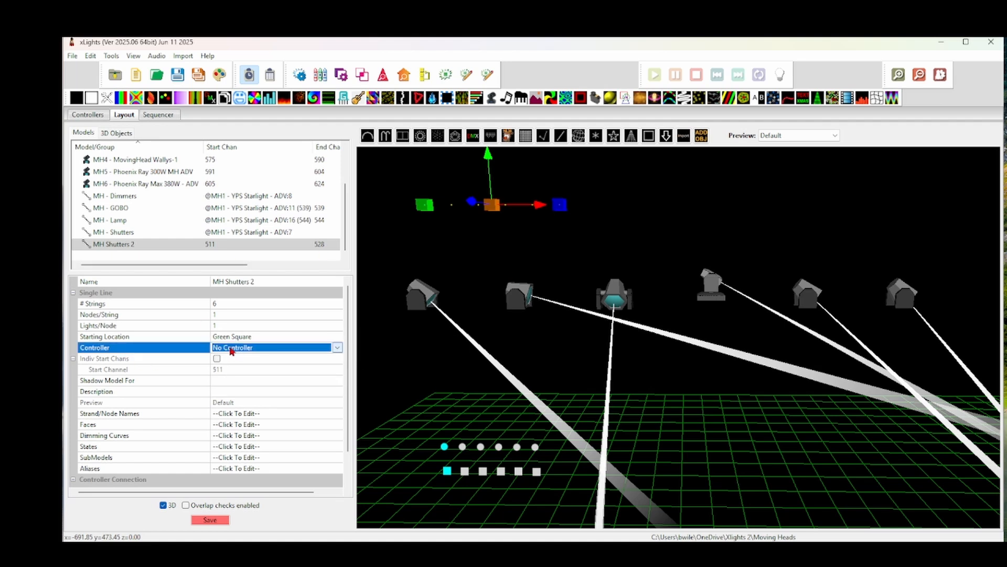
{"action": "left_click", "coordinate": [338, 348]}
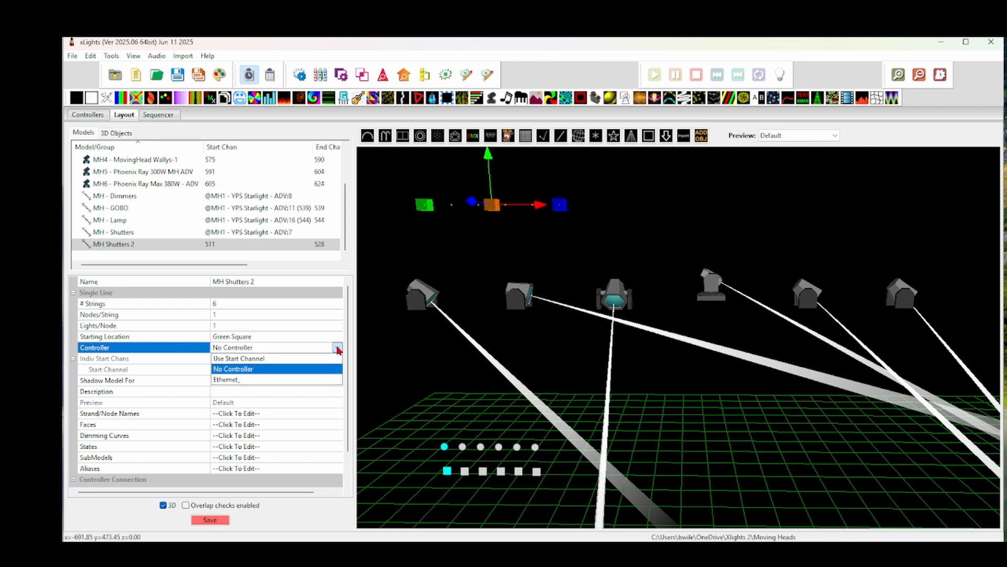
{"action": "left_click", "coordinate": [244, 358]}
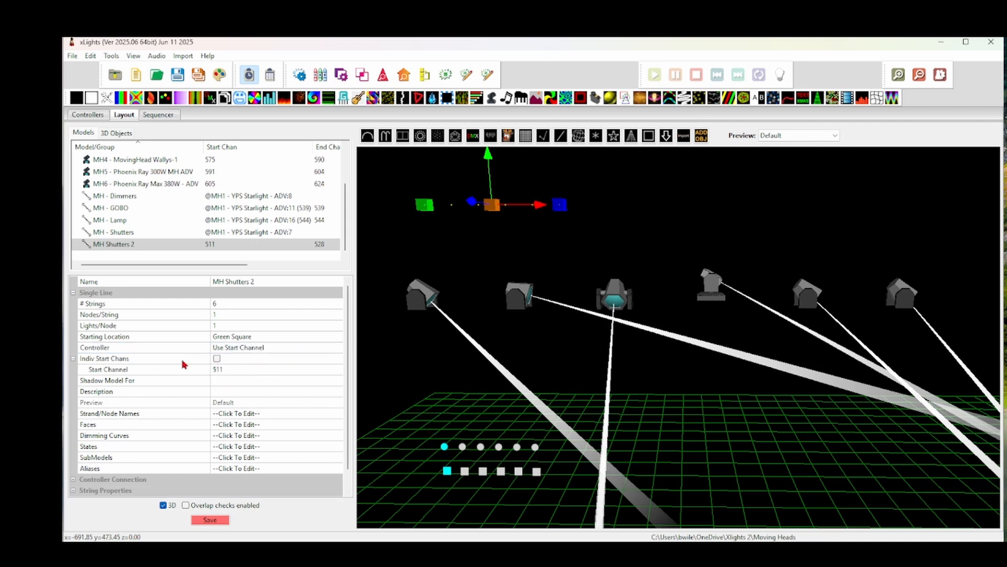
{"action": "left_click", "coordinate": [216, 359]}
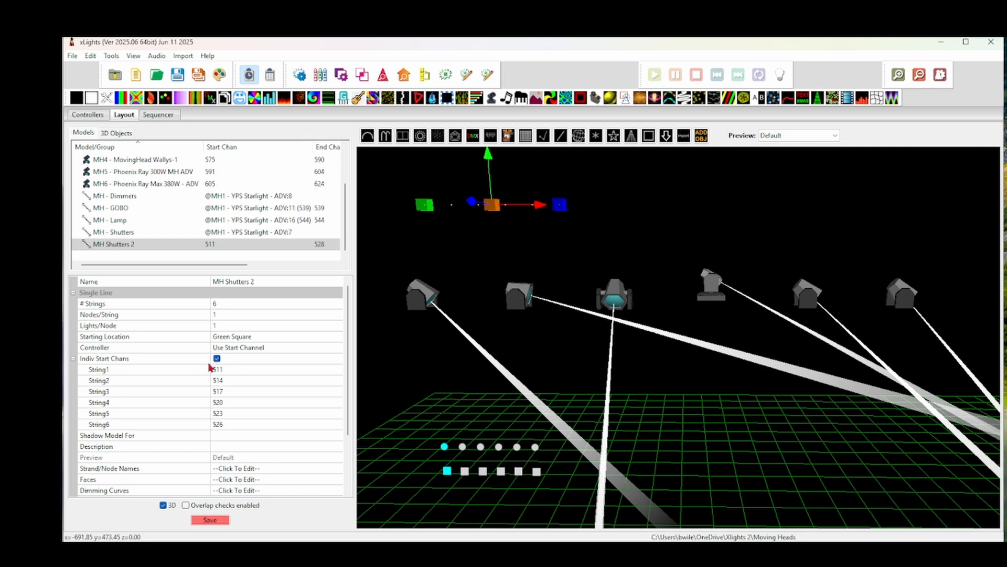
Set String1's start channel to 8, offset from the start of model MH1 - YPS Starlight - ADV.
{"action": "left_click", "coordinate": [267, 370]}
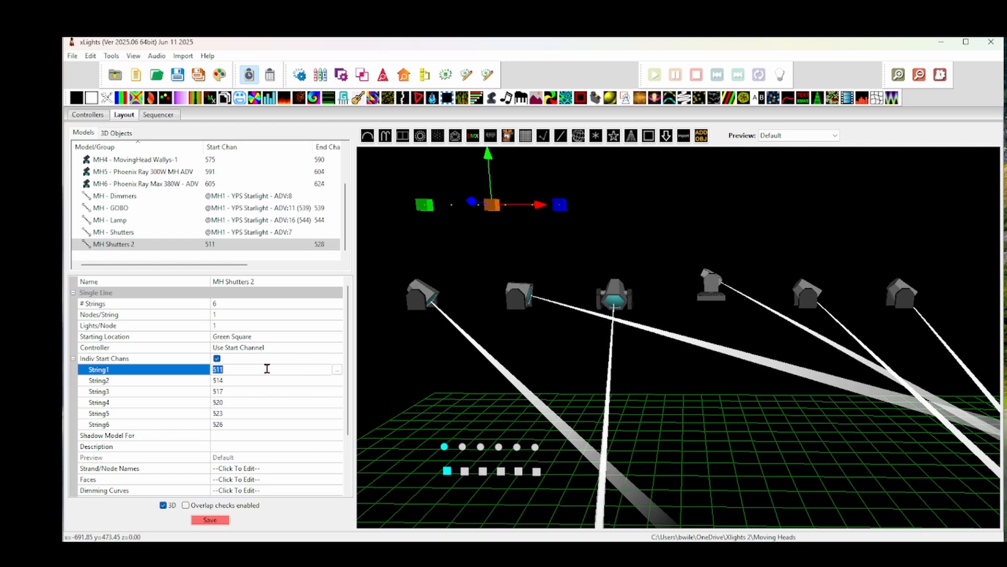
{"action": "left_click", "coordinate": [337, 370]}
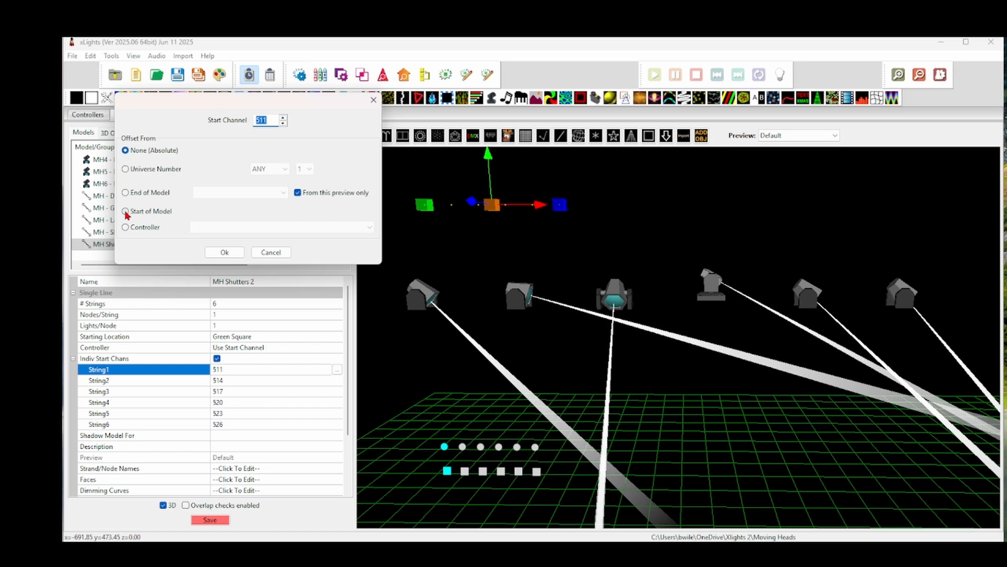
{"action": "left_click", "coordinate": [126, 211]}
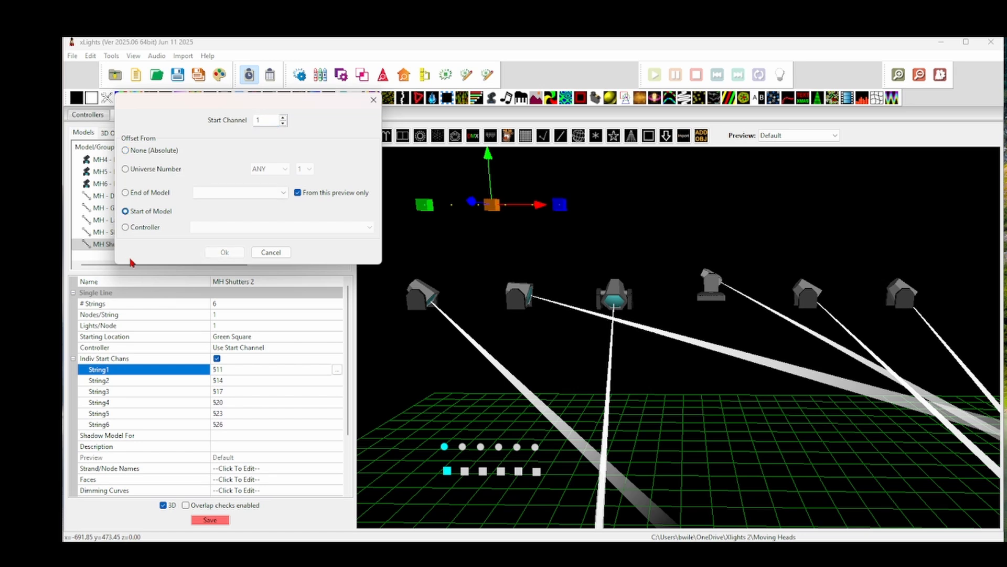
{"action": "left_click", "coordinate": [283, 196]}
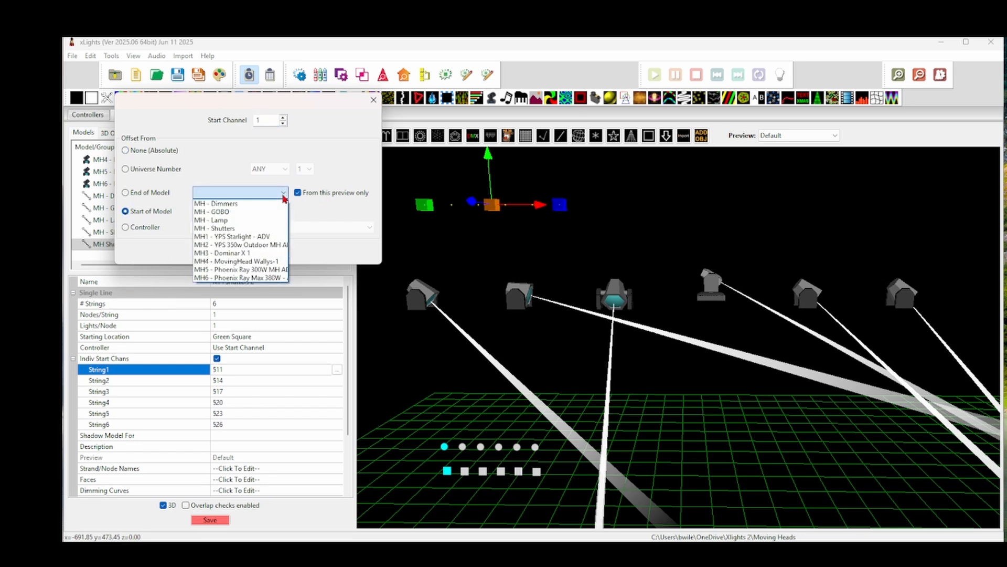
{"action": "left_click", "coordinate": [226, 237]}
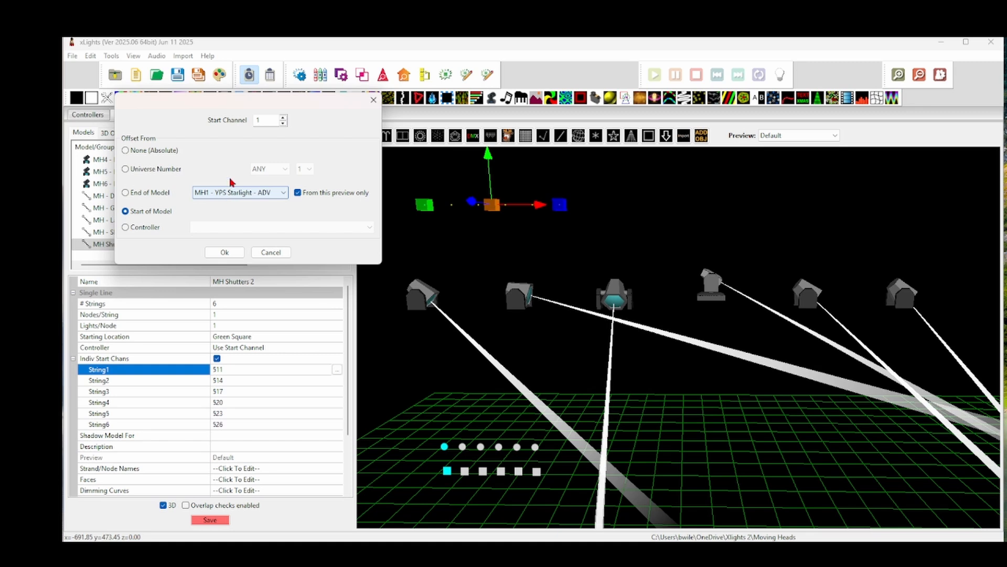
{"action": "double_click", "coordinate": [260, 121]}
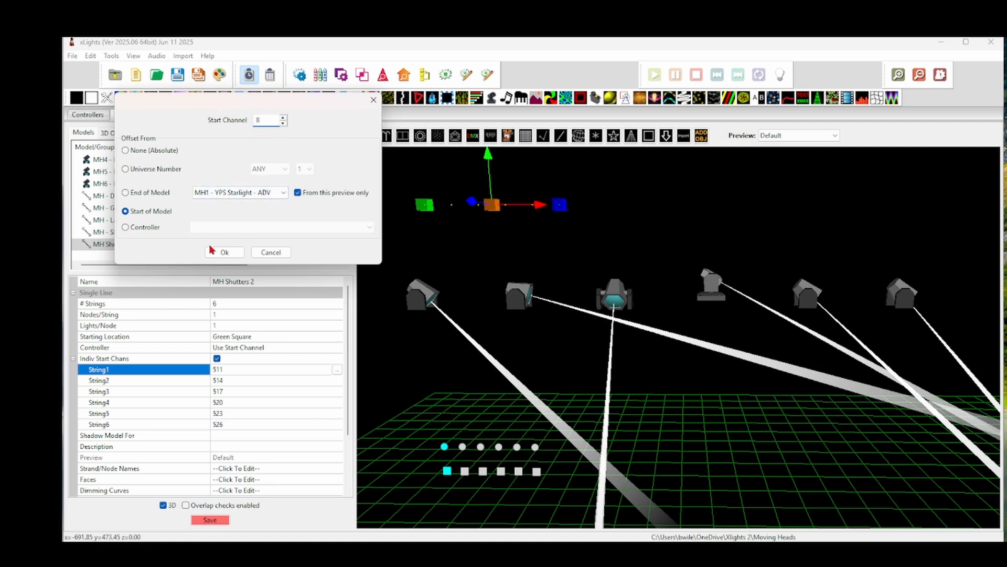
{"action": "left_click", "coordinate": [231, 252]}
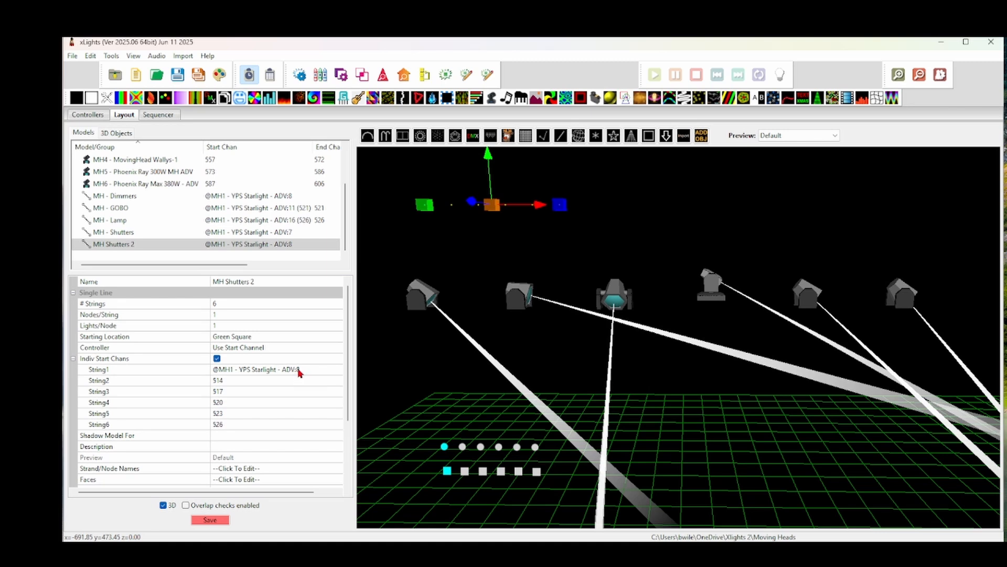
Set String2's start channel to 8, offset from the start of model MH2 - YPS 350w Outdoor MH ADV.
{"action": "left_click", "coordinate": [233, 381]}
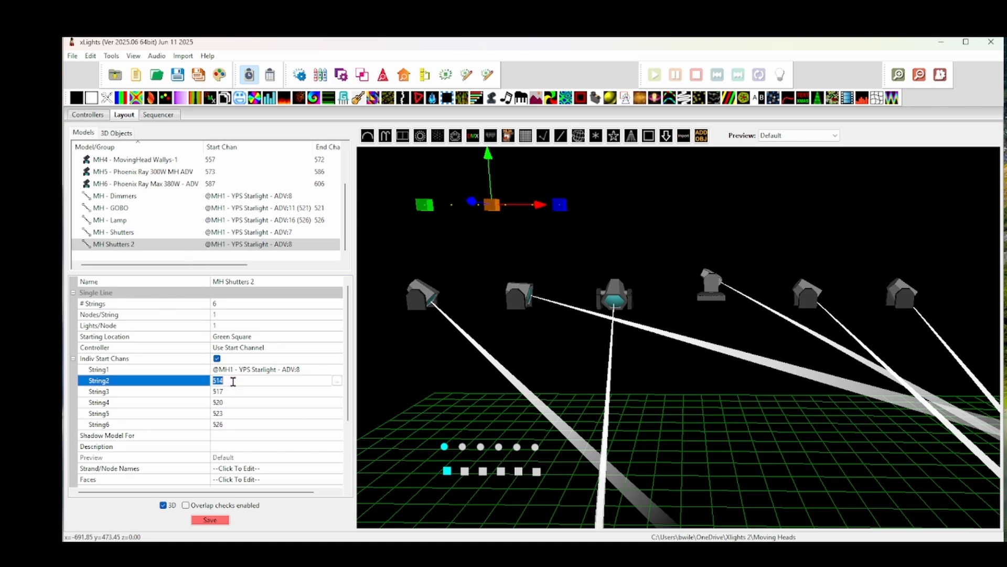
{"action": "left_click", "coordinate": [336, 382]}
{"action": "left_click", "coordinate": [125, 211]}
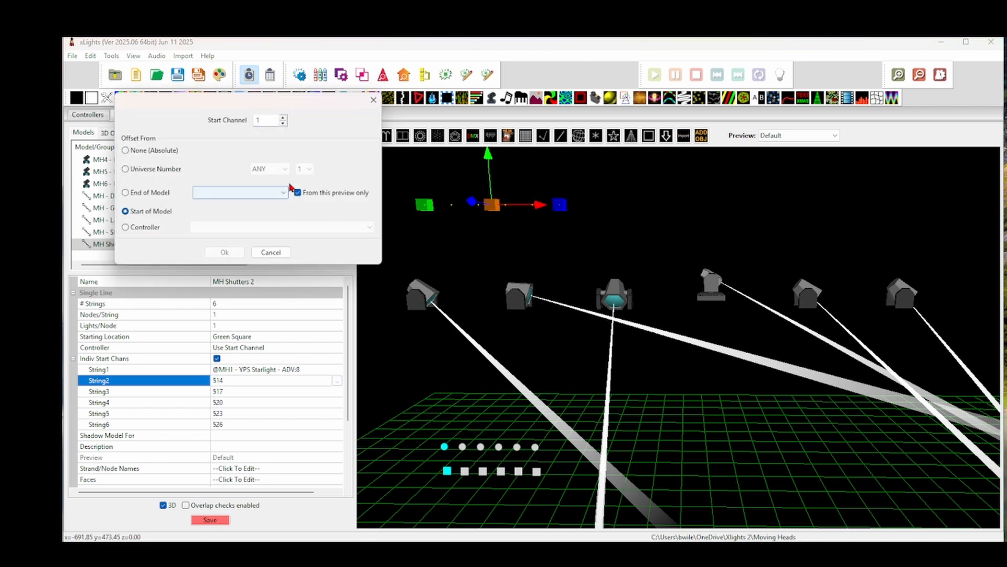
{"action": "left_click", "coordinate": [284, 194]}
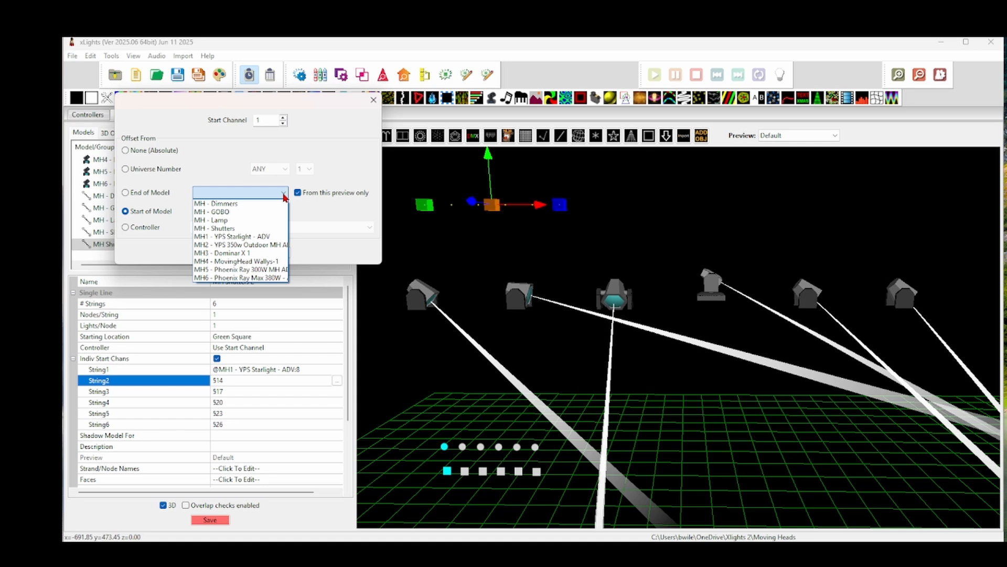
{"action": "left_click", "coordinate": [237, 245]}
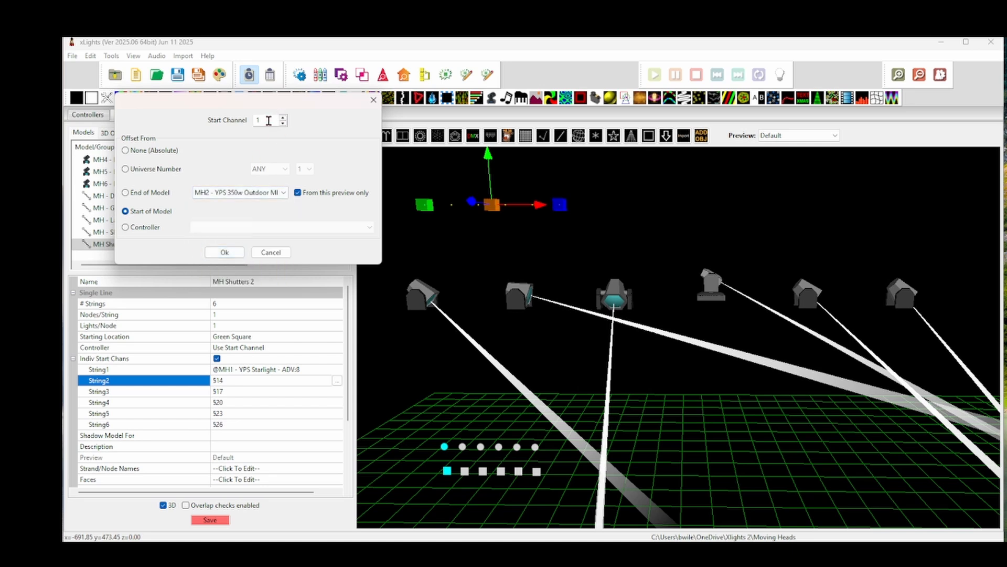
{"action": "left_click_drag", "start_coordinate": [269, 120], "coordinate": [205, 126]}
{"action": "type", "text": "8"}
{"action": "left_click", "coordinate": [225, 253]}
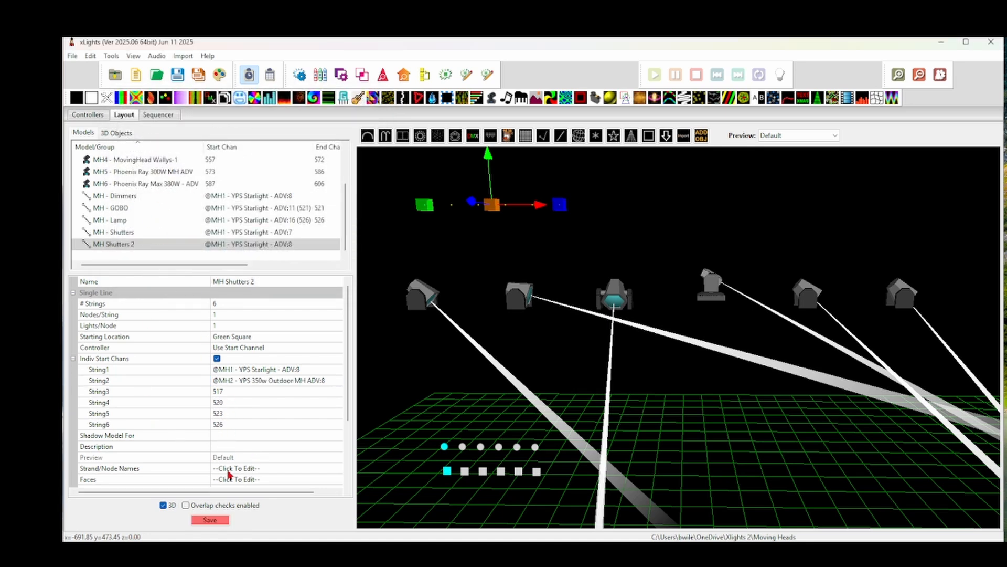
Save the layout and review the string start channels of the existing MH - Shutters and MH - Dimmers models.
{"action": "left_click", "coordinate": [123, 232]}
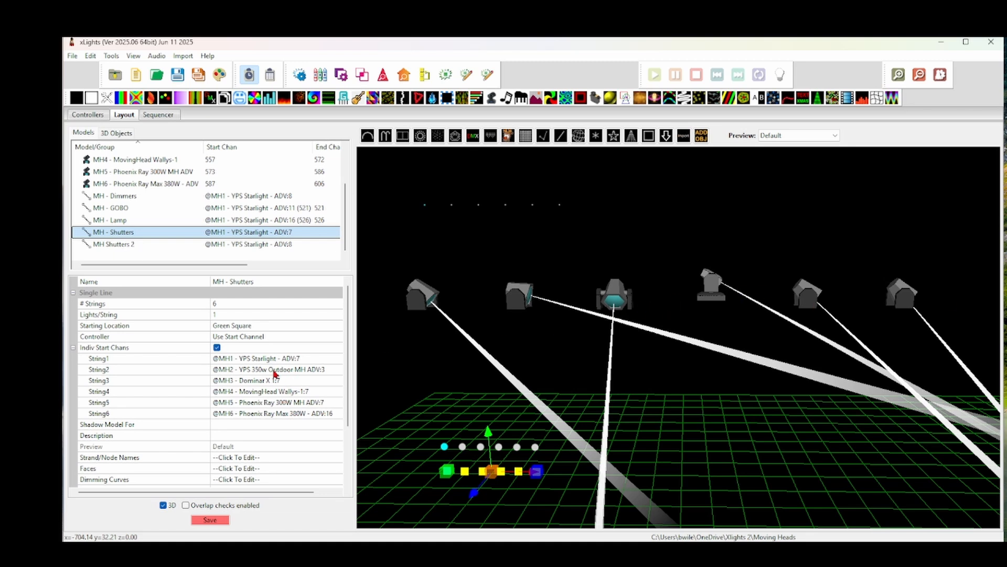
{"action": "left_click", "coordinate": [209, 520]}
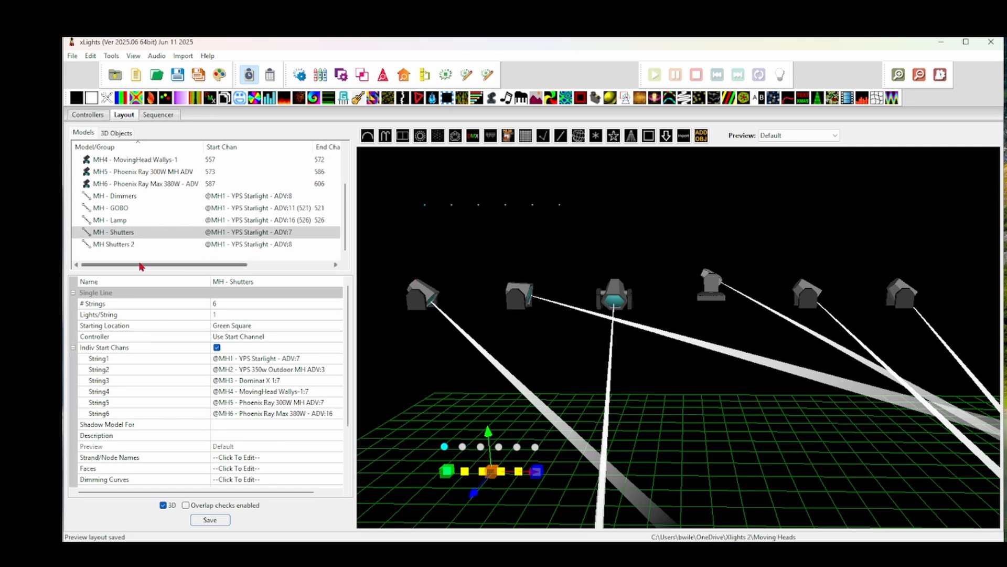
{"action": "left_click", "coordinate": [123, 197]}
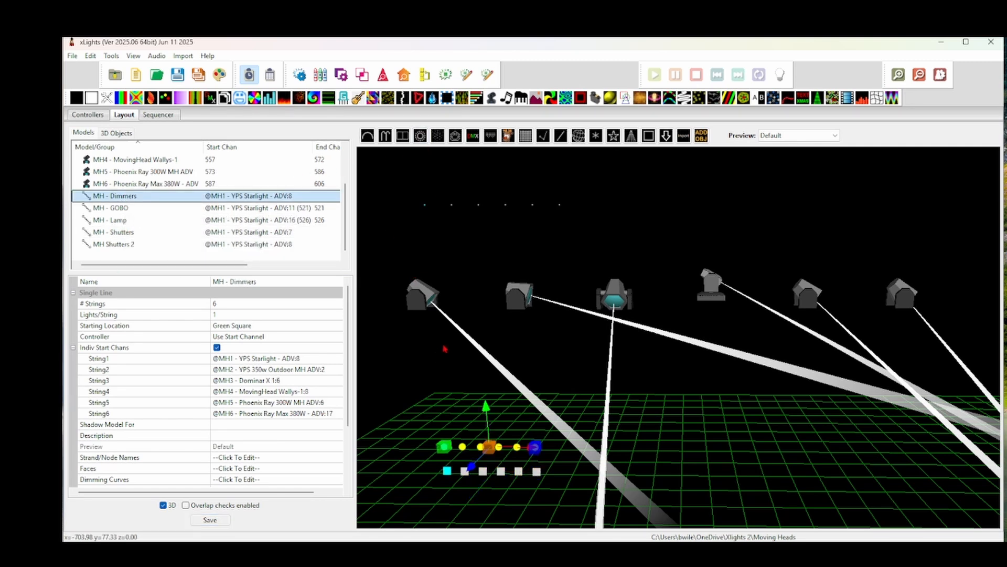
Draw a horizontal Single Line model just below the MH Shutters 2 line and name it MH Dimmers2.
{"action": "left_click", "coordinate": [560, 136]}
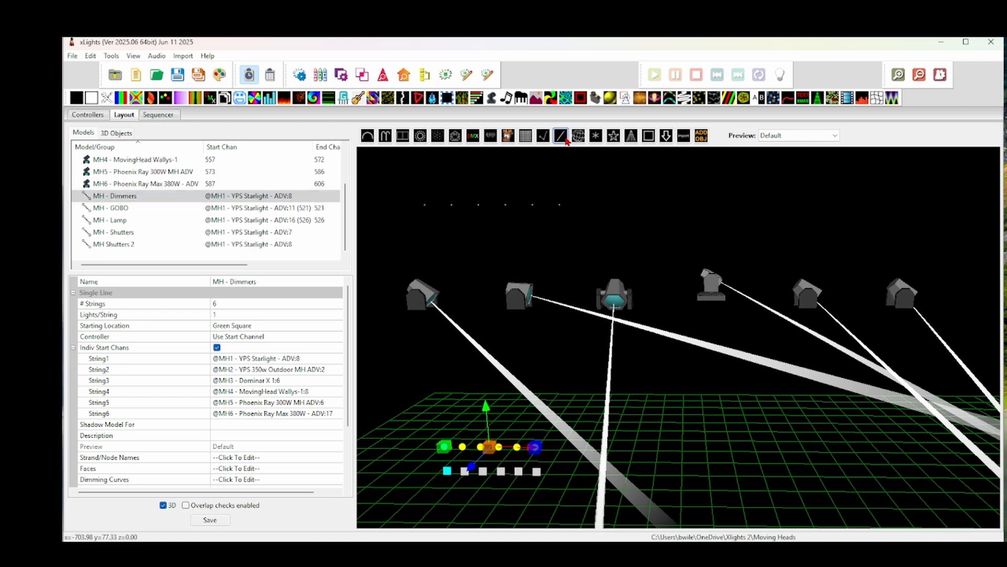
{"action": "left_click", "coordinate": [426, 221]}
{"action": "left_click_drag", "start_coordinate": [426, 221], "coordinate": [603, 240]}
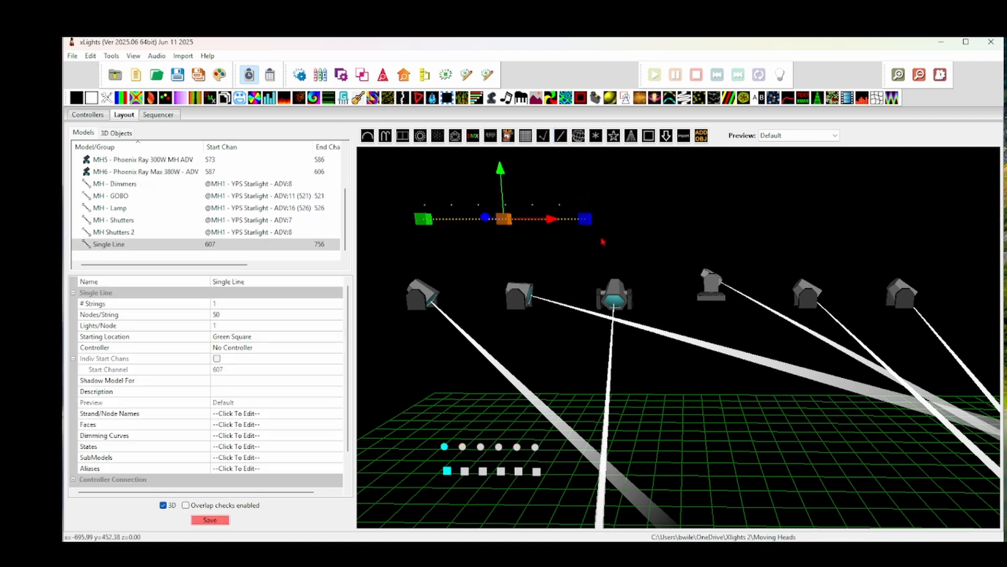
{"action": "left_click", "coordinate": [256, 281]}
{"action": "type", "text": "MH Dimmers2"}
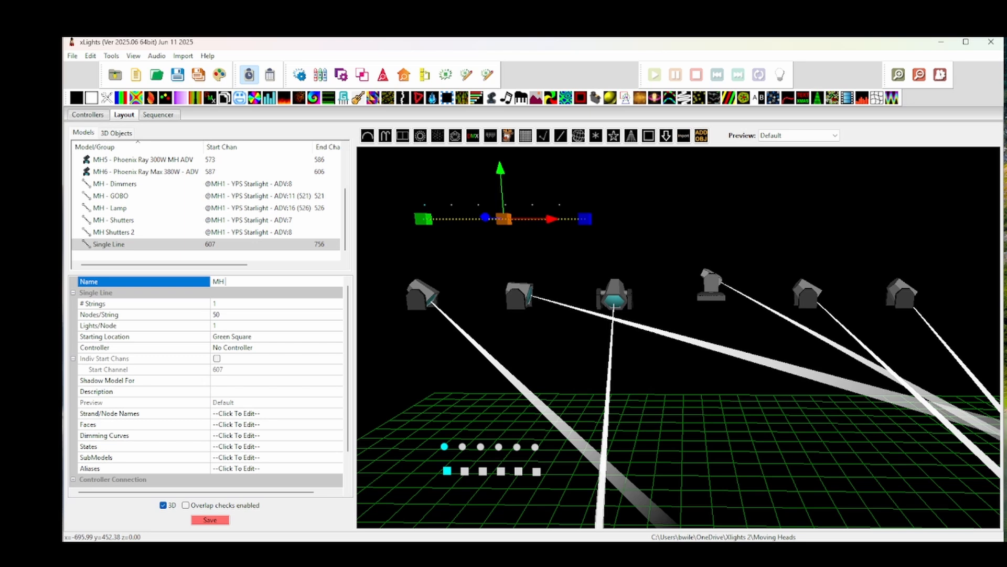
{"action": "key", "text": "Return"}
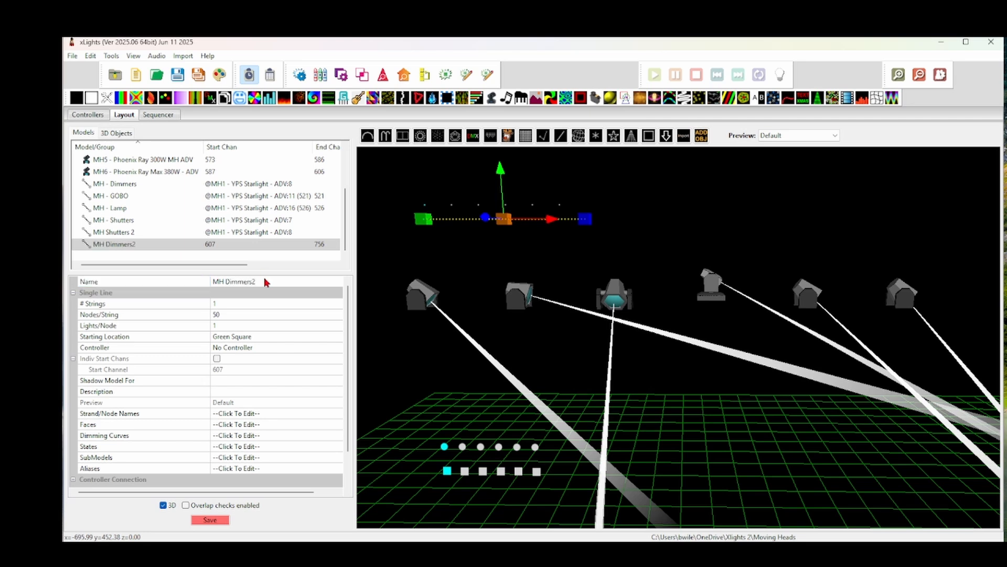
Set MH Dimmers2 to 6 strings with 1 node per string.
{"action": "left_click", "coordinate": [244, 304]}
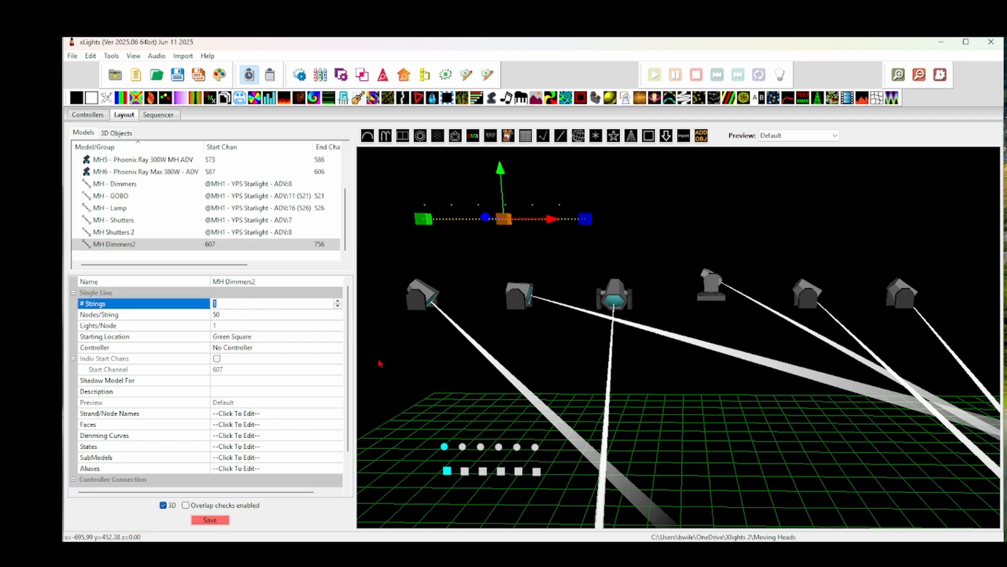
{"action": "type", "text": "6"}
{"action": "key", "text": "Return"}
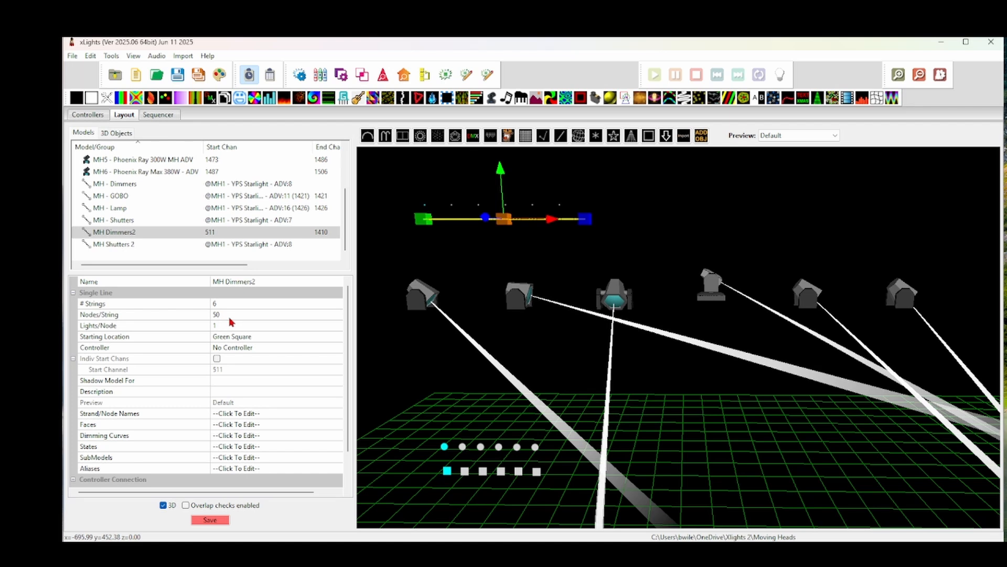
{"action": "left_click", "coordinate": [229, 314]}
{"action": "type", "text": "1"}
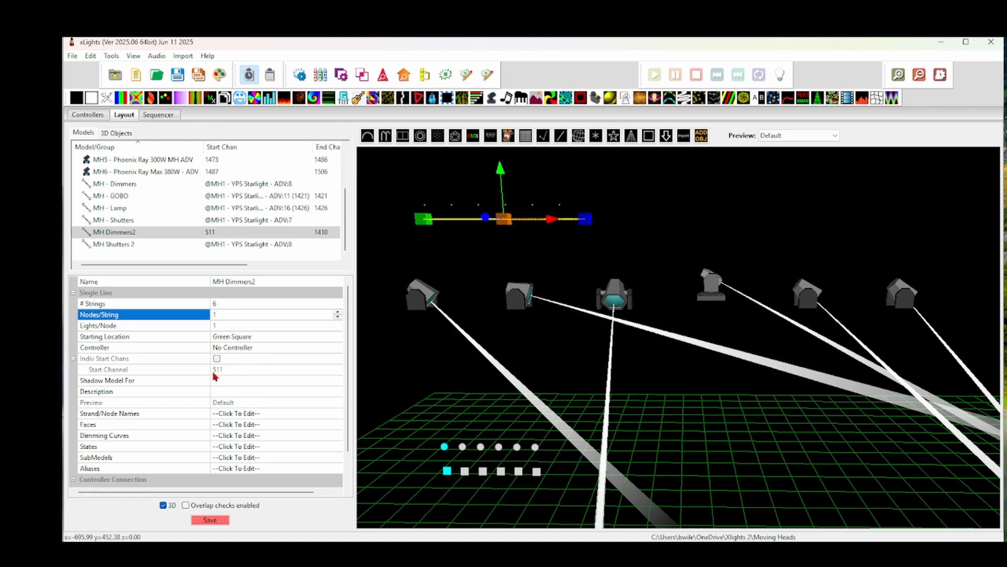
{"action": "key", "text": "Return"}
Set MH Dimmers2's controller to Use Start Channel and enable individual start channels for its strings.
{"action": "left_click", "coordinate": [219, 359]}
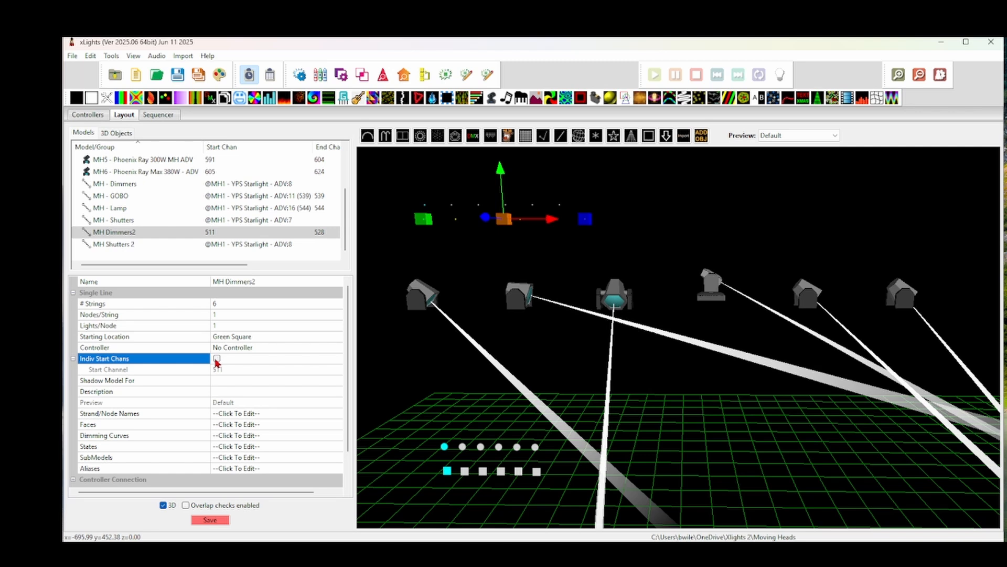
{"action": "left_click", "coordinate": [279, 347]}
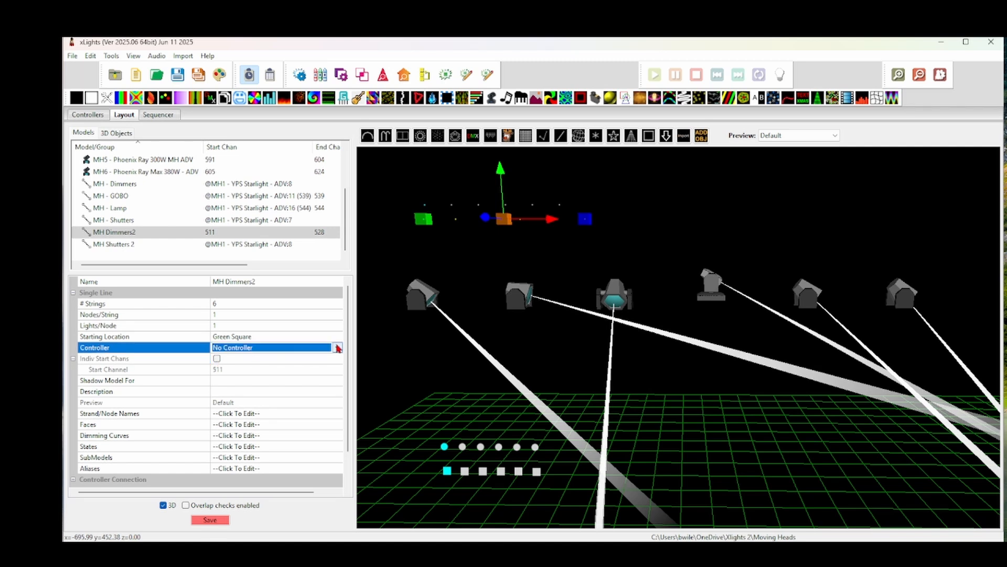
{"action": "left_click", "coordinate": [338, 348]}
{"action": "left_click", "coordinate": [238, 353]}
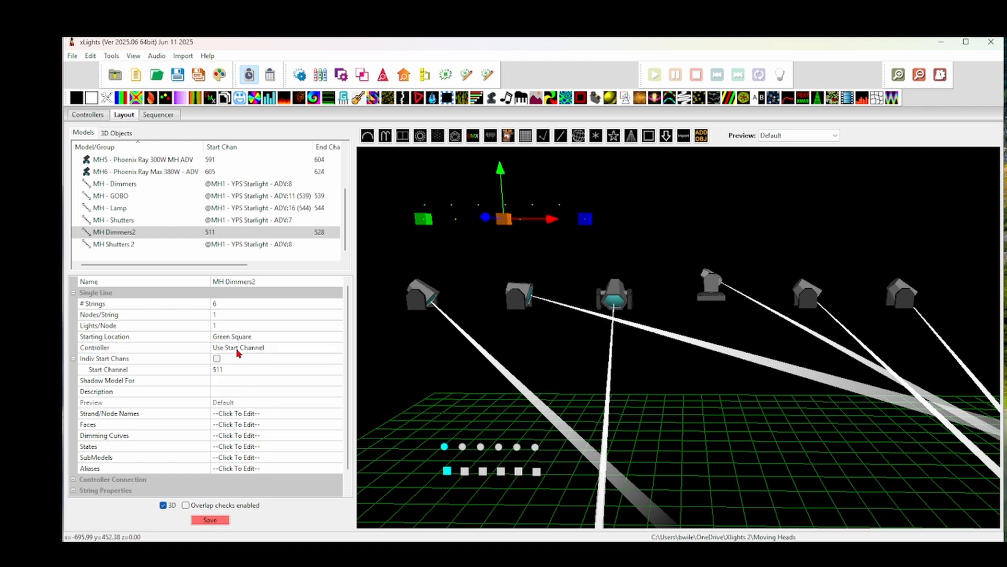
{"action": "left_click", "coordinate": [219, 359]}
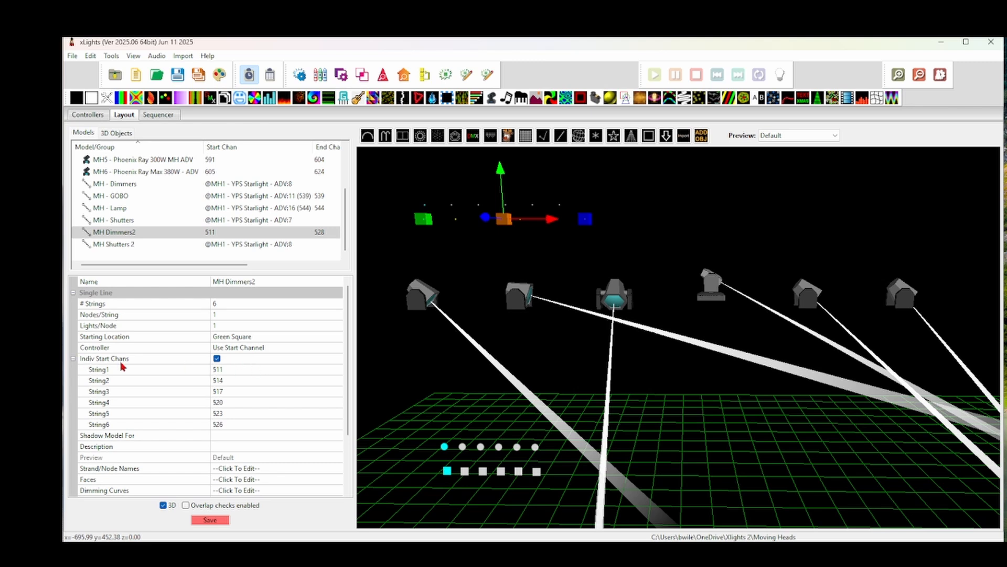
Set MH Dimmers2's String1 start channel to 7, offset from the start of model MH1 - YPS Starlight - ADV.
{"action": "left_click", "coordinate": [233, 370]}
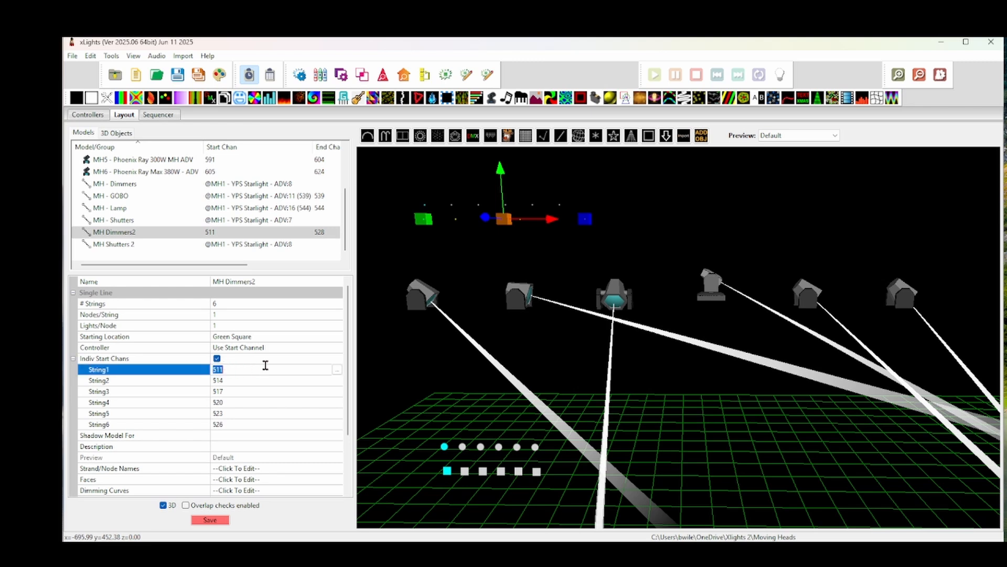
{"action": "left_click", "coordinate": [337, 370]}
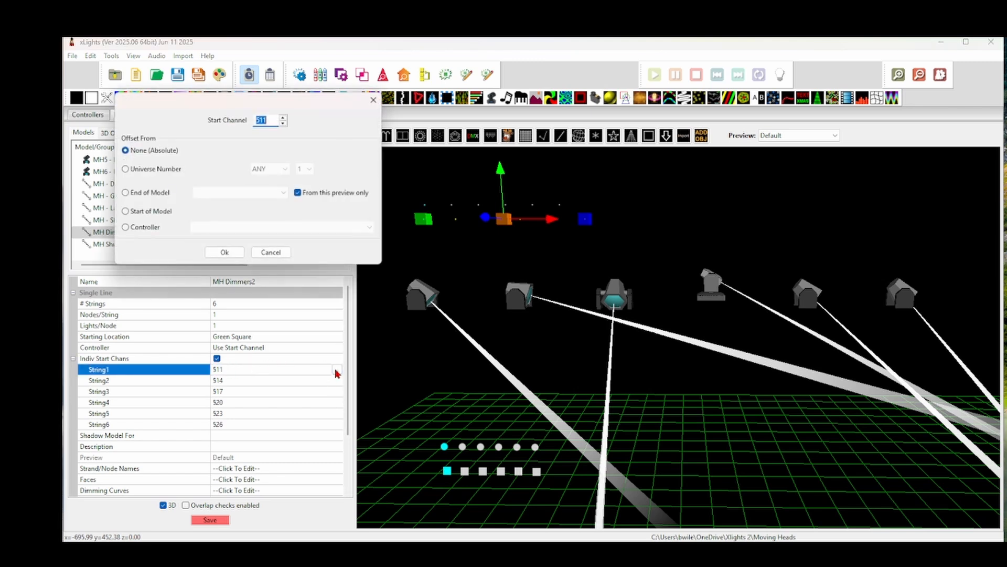
{"action": "left_click", "coordinate": [125, 211]}
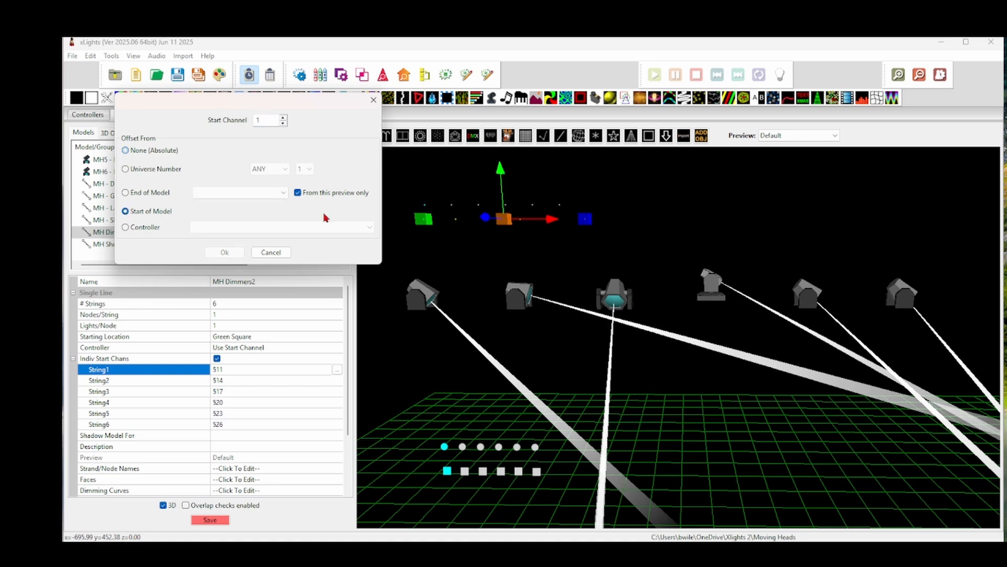
{"action": "left_click", "coordinate": [278, 192]}
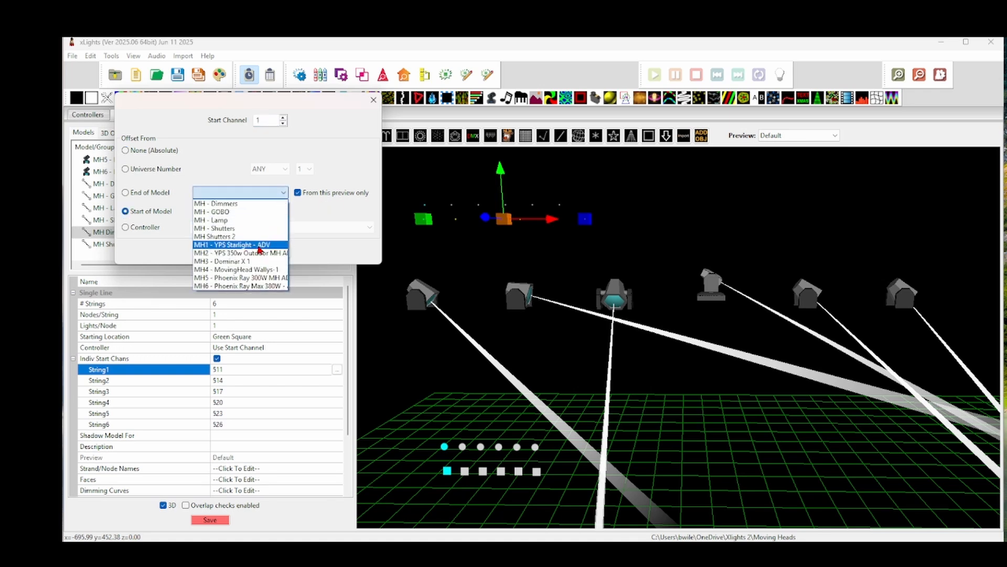
{"action": "left_click", "coordinate": [260, 245]}
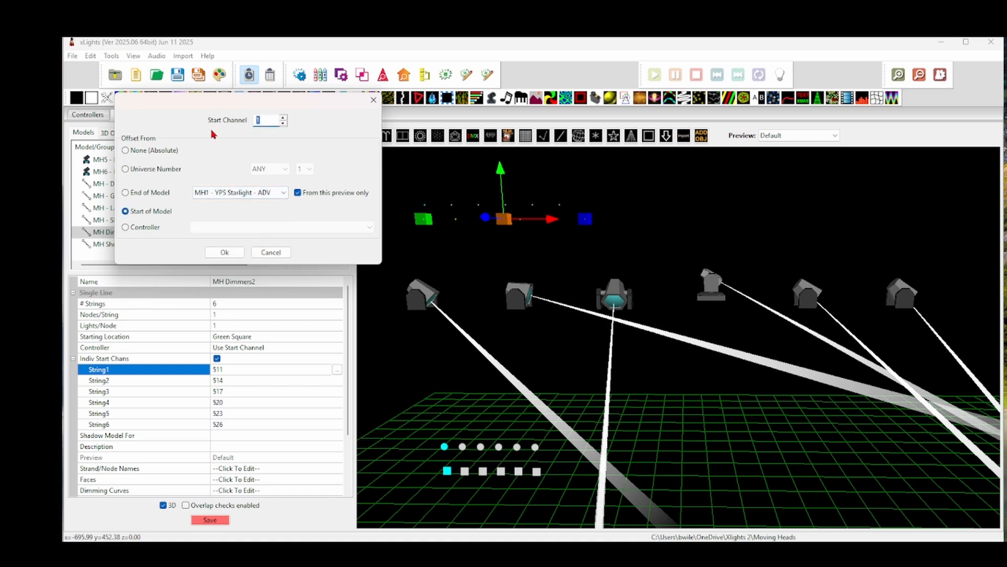
{"action": "type", "text": "7"}
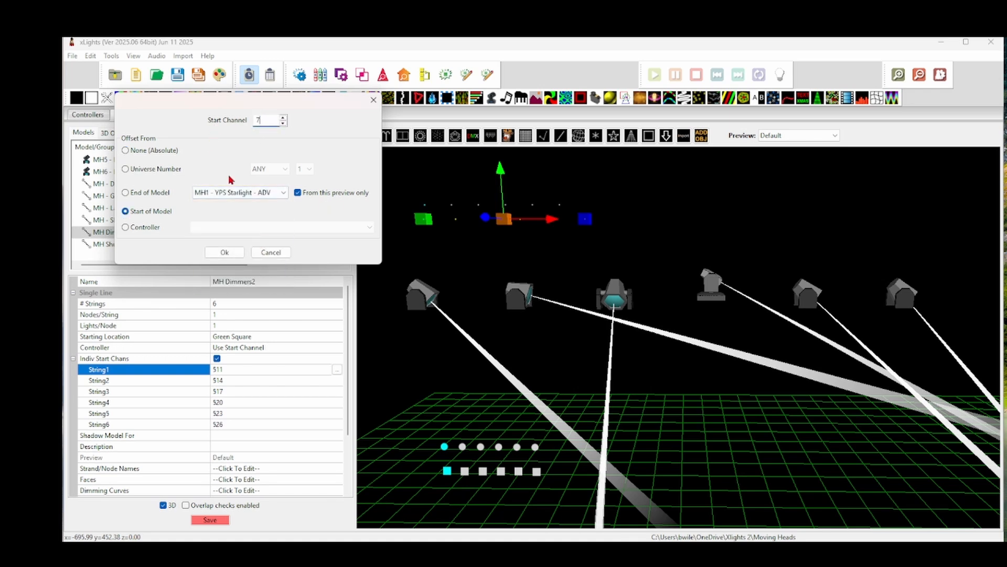
{"action": "left_click", "coordinate": [224, 252]}
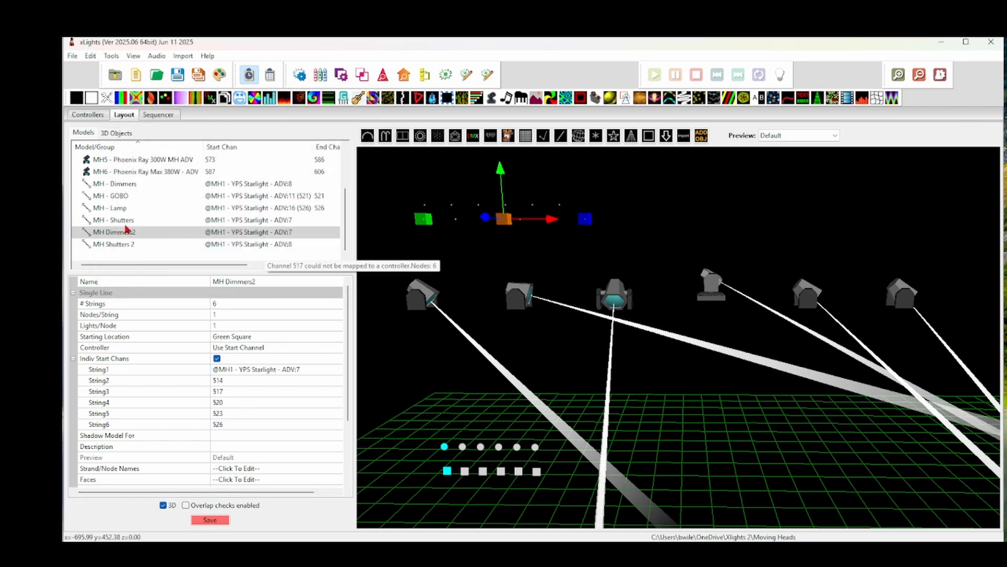
Review the MH - Dimmers string start channels and the PanMotor settings of MH1 - YPS Starlight - ADV.
{"action": "left_click", "coordinate": [124, 185]}
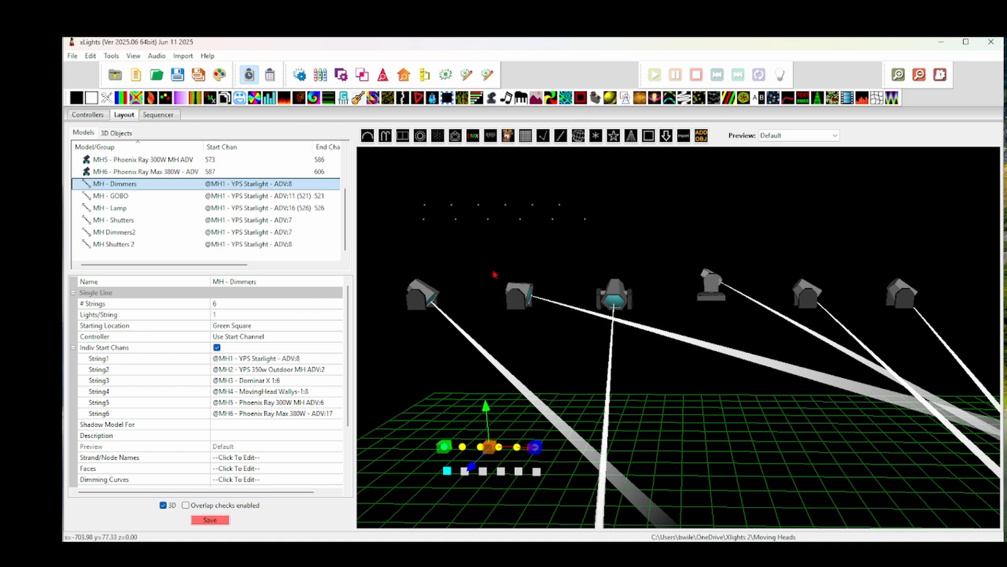
{"action": "scroll", "coordinate": [499, 272], "scroll_direction": "down", "scroll_amount": 2}
{"action": "left_click", "coordinate": [449, 298]}
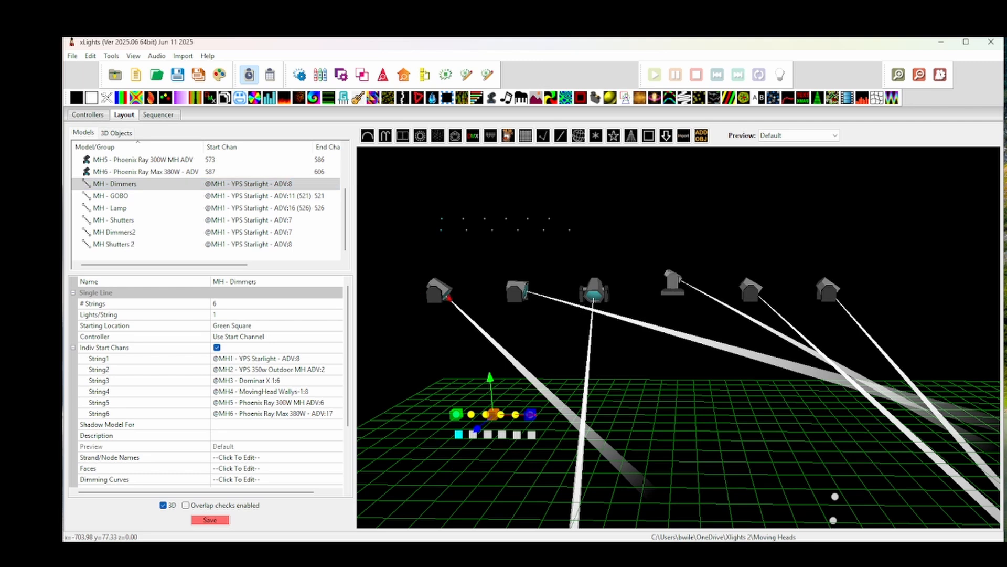
{"action": "left_click", "coordinate": [443, 298]}
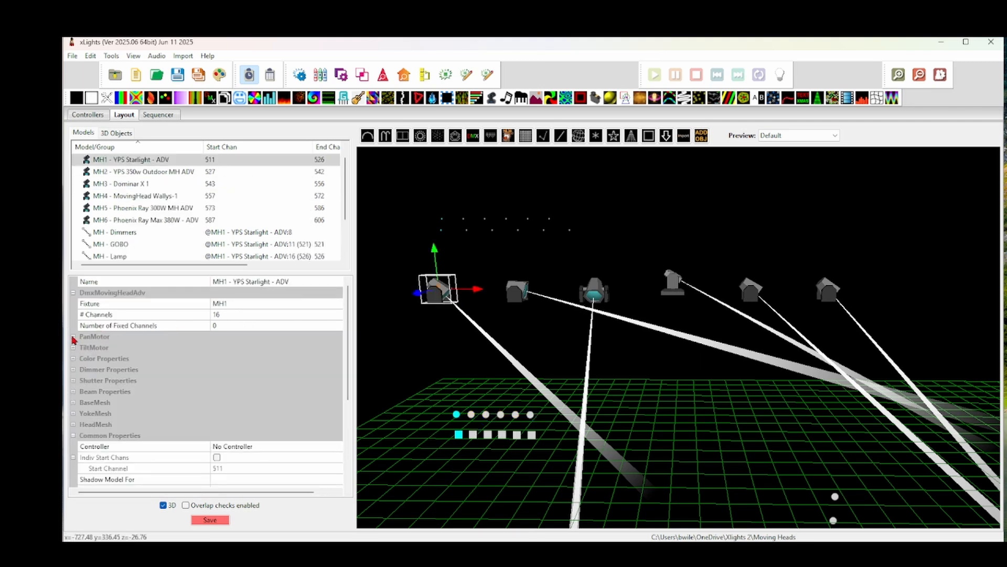
{"action": "left_click", "coordinate": [73, 337]}
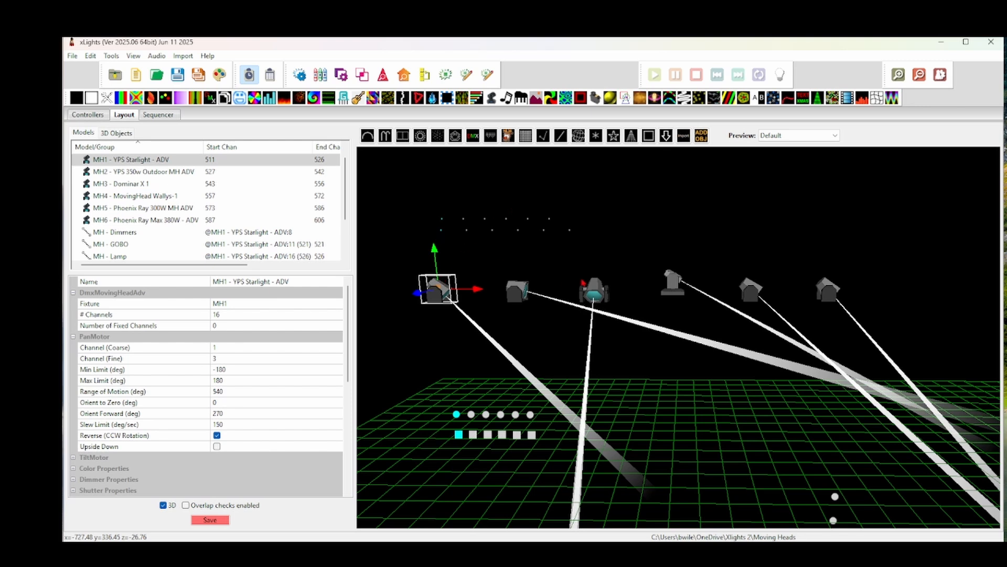
Preview the moving head sequence in the Sequencer, re-rendering all layers before playing it again.
{"action": "left_click", "coordinate": [158, 114]}
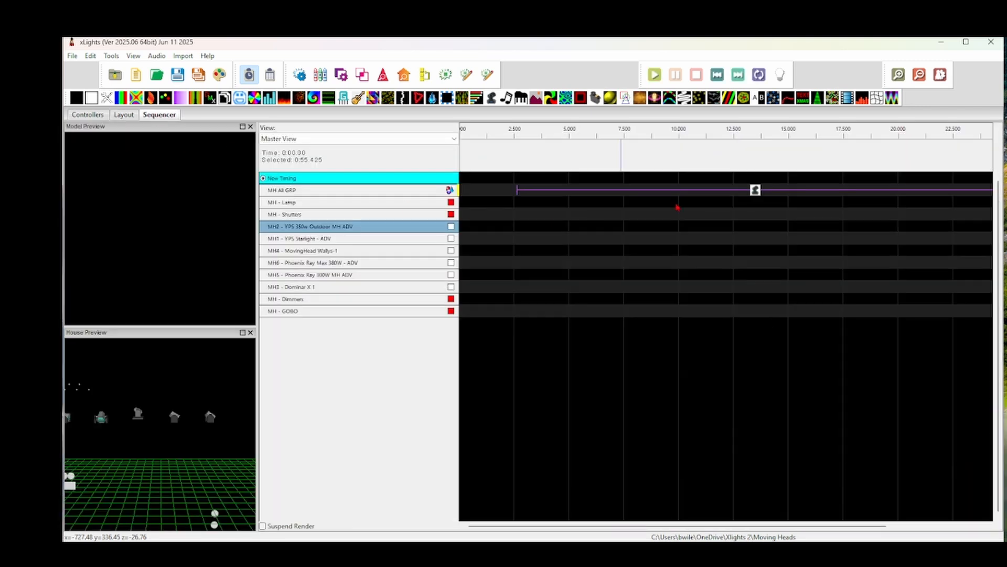
{"action": "left_click", "coordinate": [655, 75]}
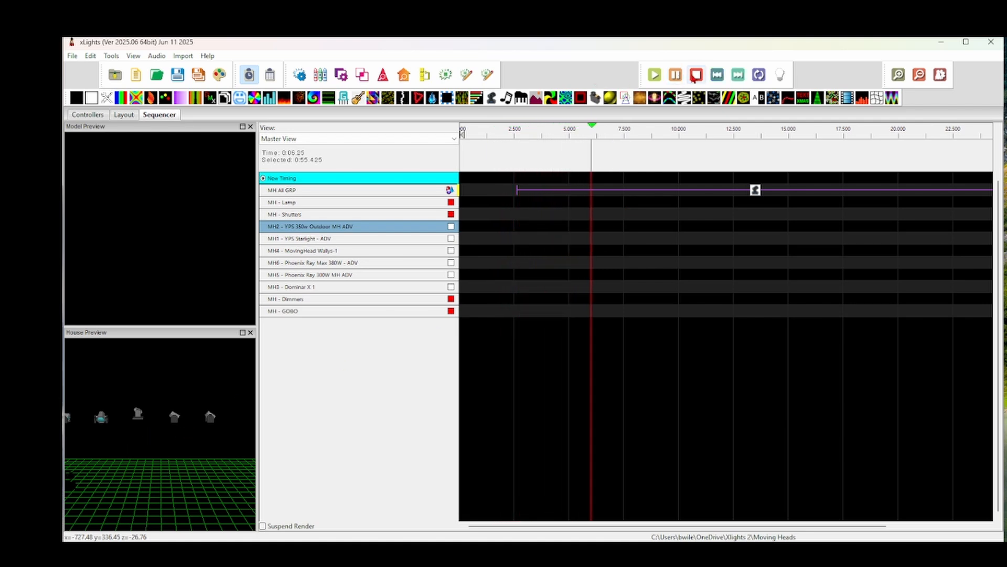
{"action": "left_click", "coordinate": [698, 77]}
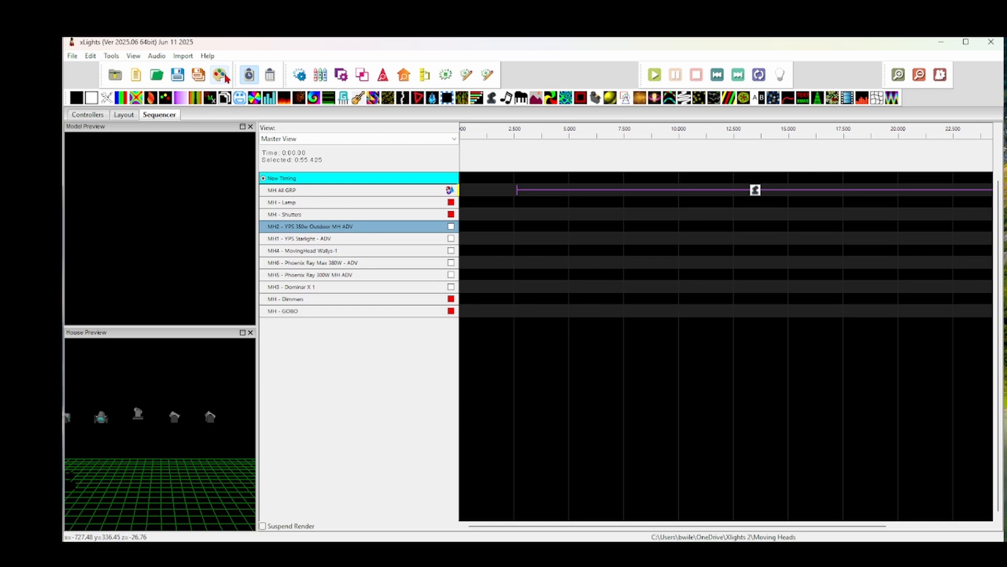
{"action": "left_click", "coordinate": [654, 76]}
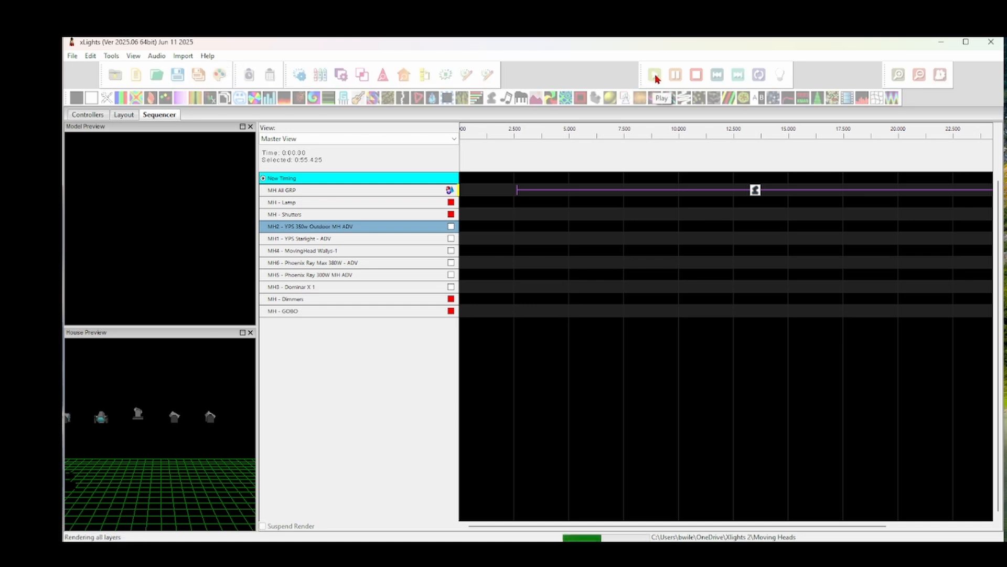